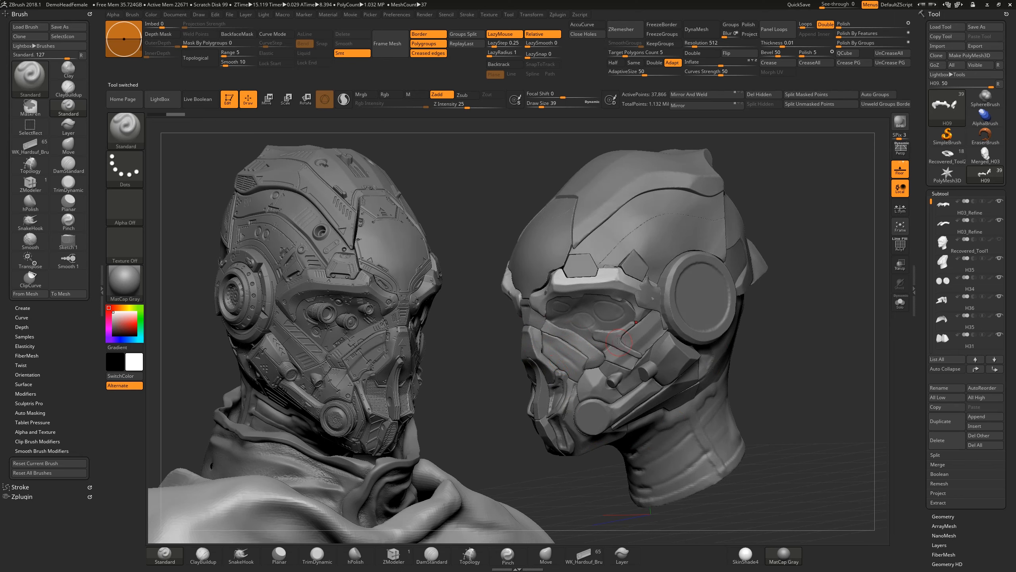
# Select the H05 cheek strut on the helmet and delete that subtool.
pyautogui.keyDown('alt'); pyautogui.click(612, 339); pyautogui.keyUp('alt')
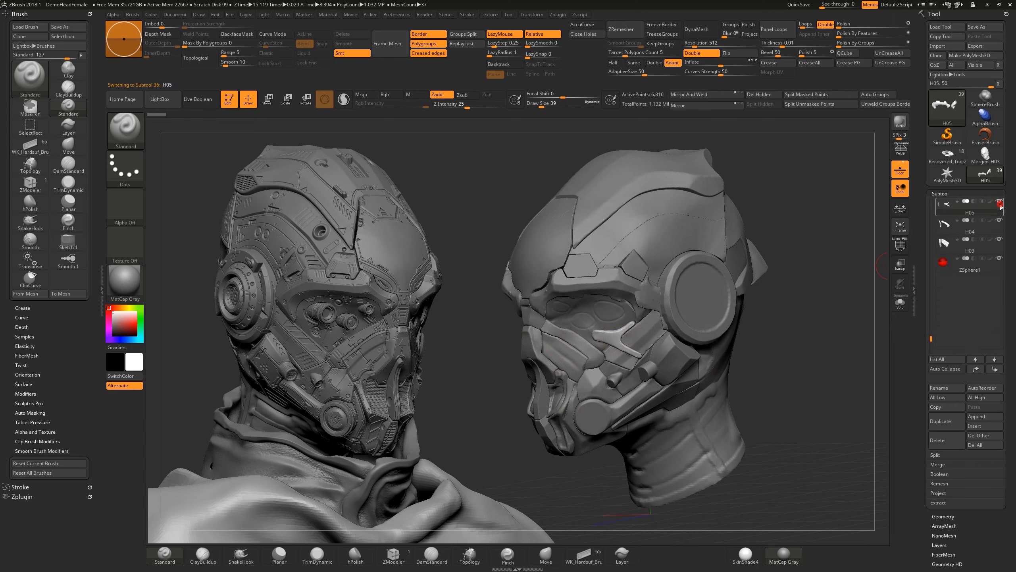
pyautogui.click(944, 440)
pyautogui.click(874, 457)
# Inspect the helmet's separate parts from several angles, selecting the round jaw disc and the large round ear cover.
pyautogui.moveTo(783, 353); pyautogui.dragTo(516, 456)
pyautogui.moveTo(471, 426); pyautogui.dragTo(564, 377)
pyautogui.moveTo(481, 443); pyautogui.dragTo(438, 448)
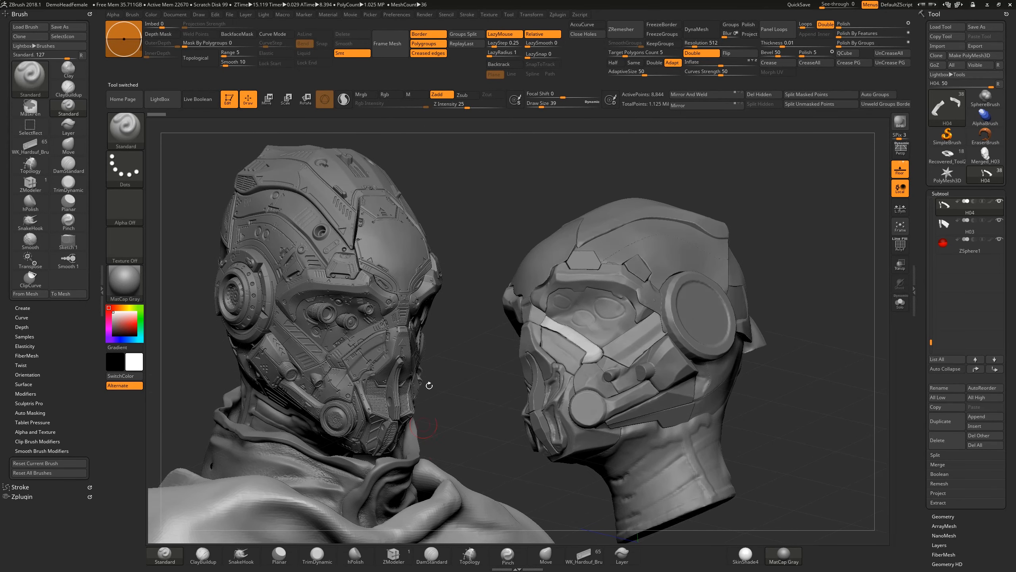
pyautogui.keyDown('alt'); pyautogui.click(582, 445); pyautogui.keyUp('alt')
pyautogui.moveTo(477, 437)
pyautogui.mouseDown()
pyautogui.moveTo(464, 421)
pyautogui.moveTo(584, 408)
pyautogui.mouseUp()
pyautogui.keyDown('alt'); pyautogui.click(590, 412); pyautogui.keyUp('alt')
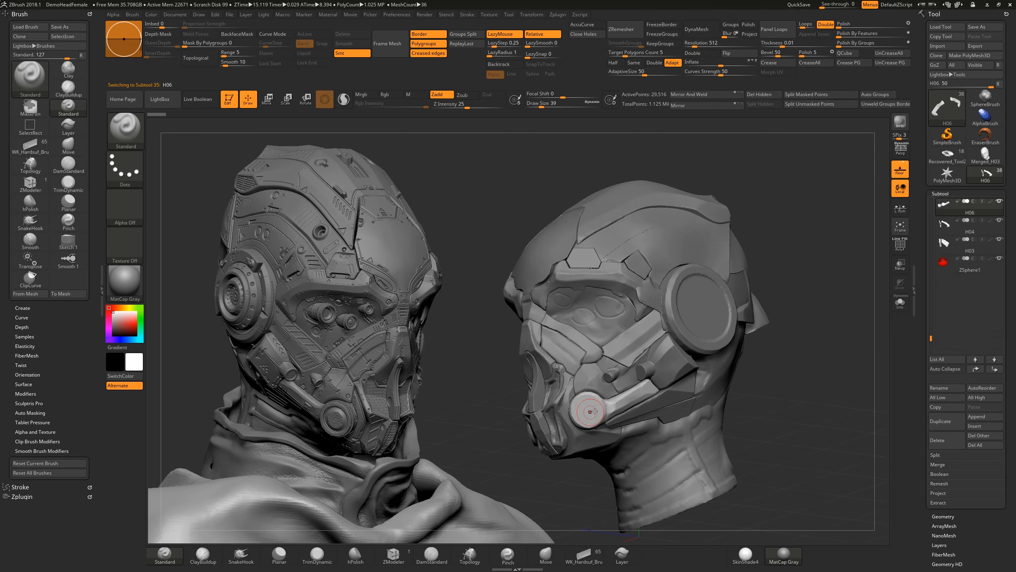
pyautogui.moveTo(461, 390); pyautogui.dragTo(332, 314)
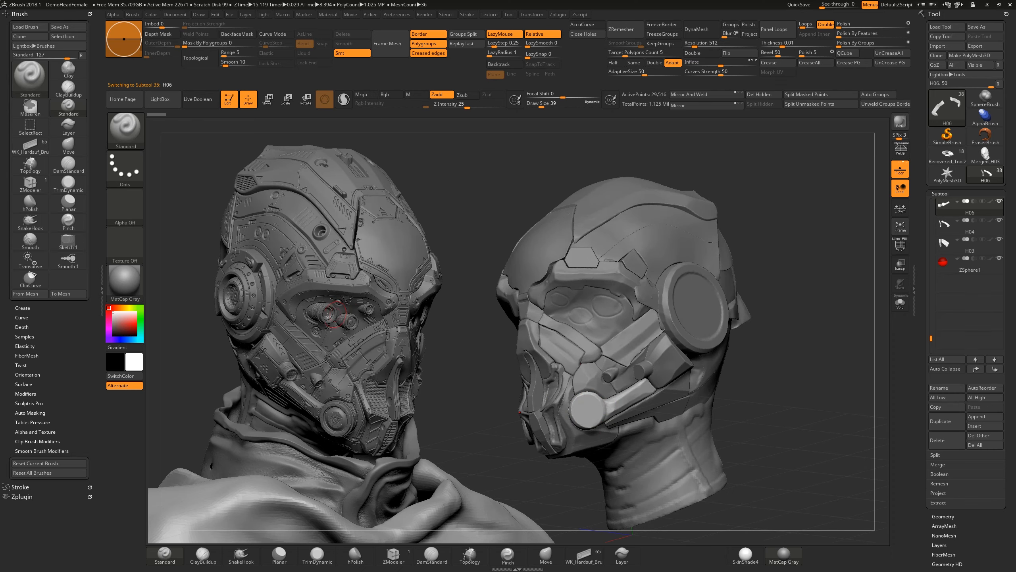
pyautogui.keyDown('alt'); pyautogui.click(702, 306); pyautogui.keyUp('alt')
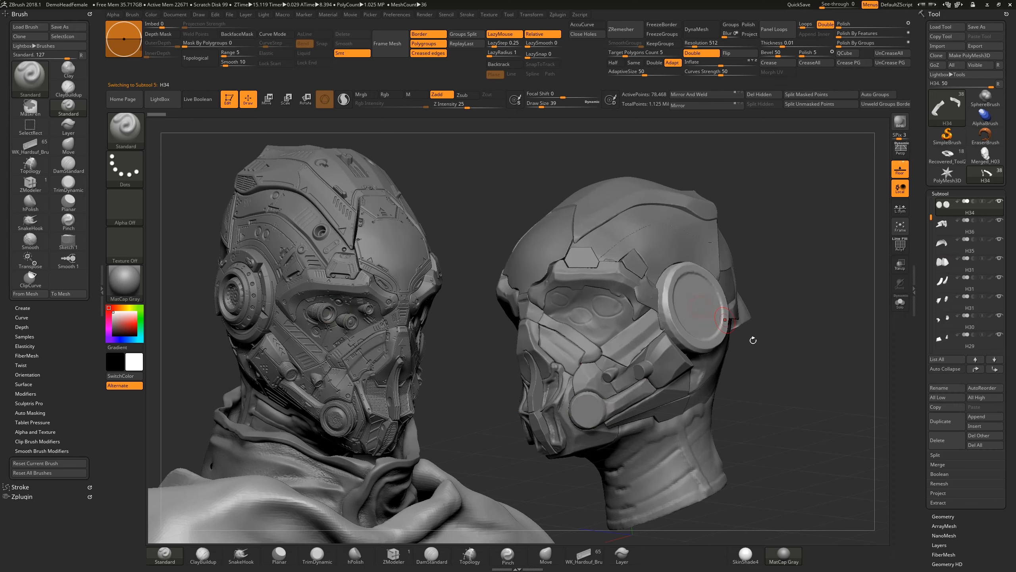
pyautogui.moveTo(772, 370); pyautogui.dragTo(524, 367)
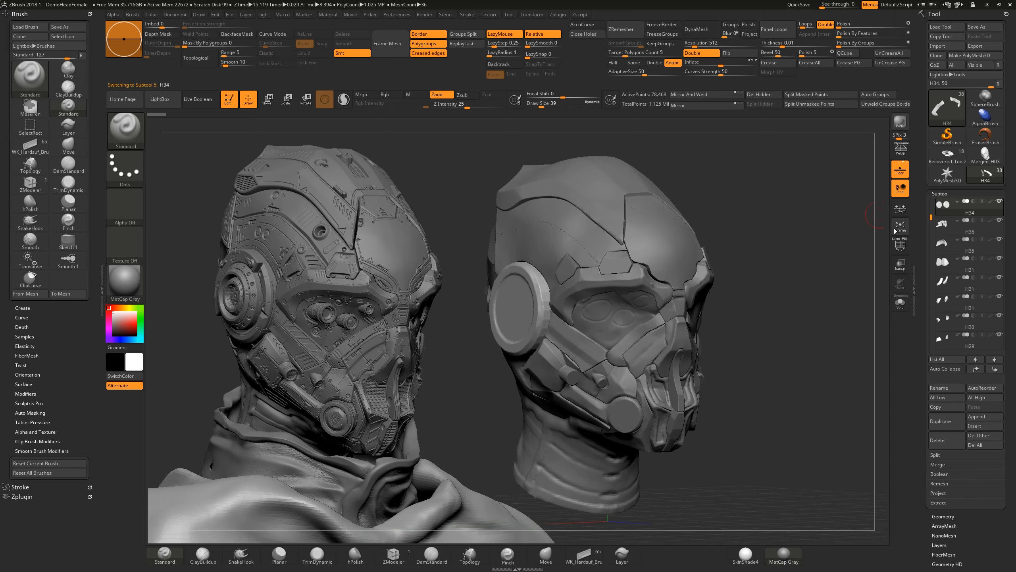
# Show the Recovered_Tool1 rough sculpt beside the helmet and compare the two heads from several angles and close up at the mouth.
pyautogui.moveTo(929, 224); pyautogui.dragTo(934, 200)
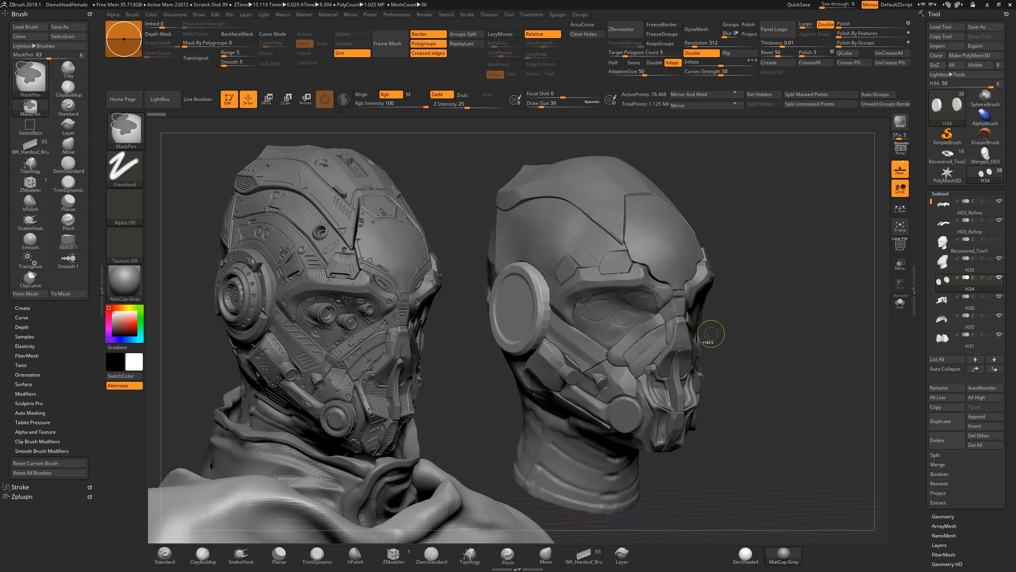
pyautogui.click(992, 255)
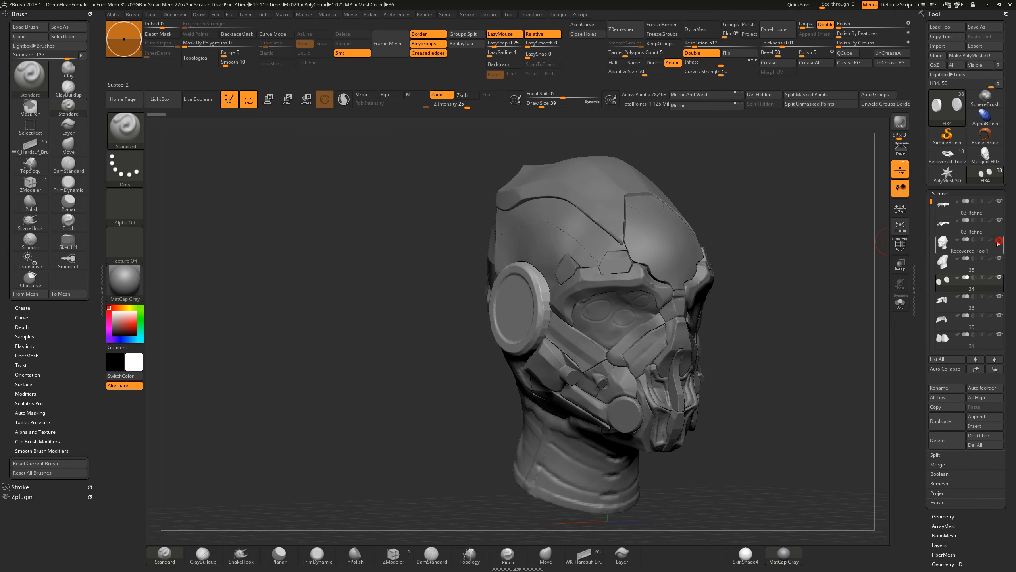
pyautogui.click(999, 239)
pyautogui.moveTo(797, 253); pyautogui.dragTo(624, 264)
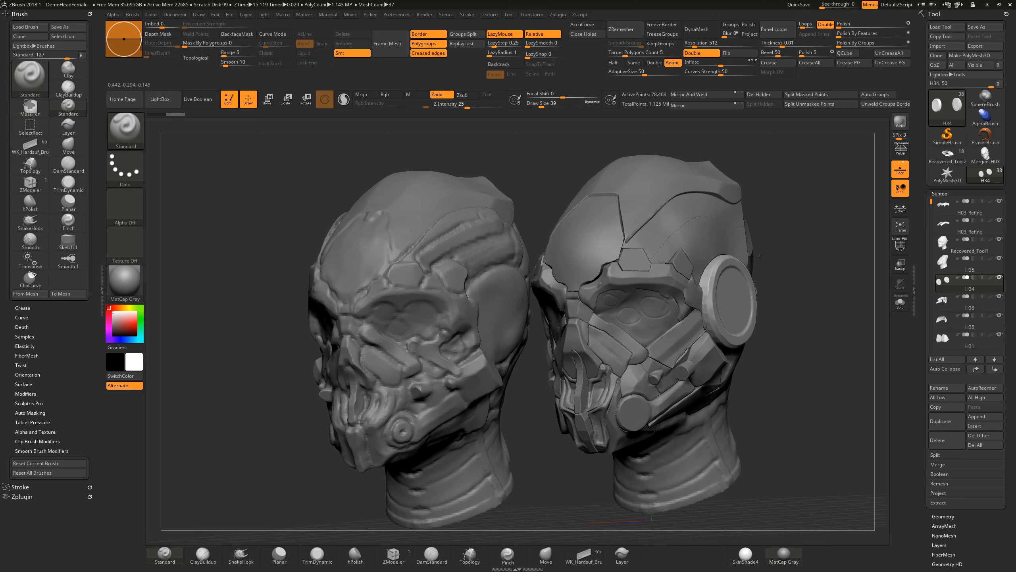
pyautogui.moveTo(796, 268); pyautogui.dragTo(422, 306)
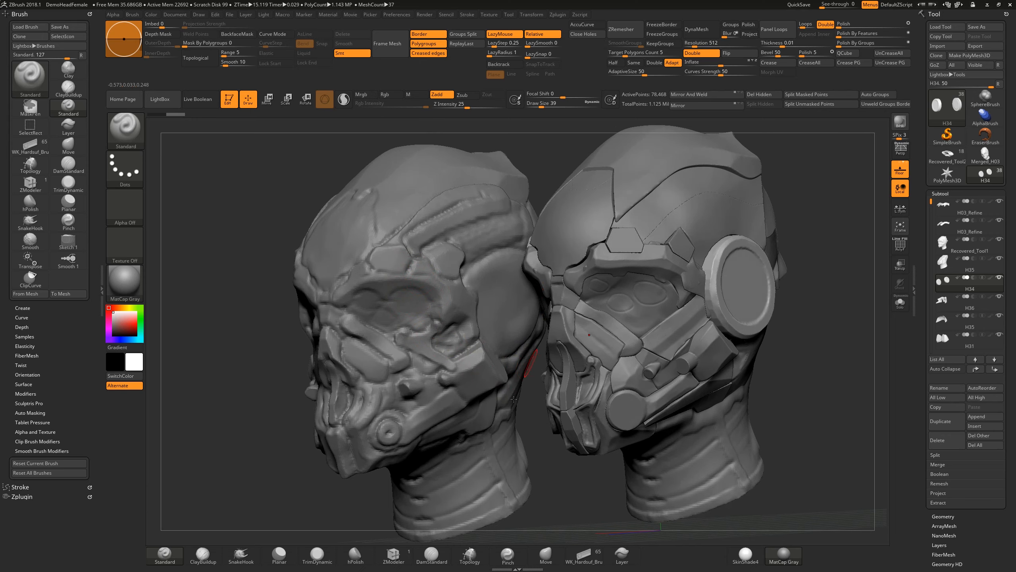
pyautogui.moveTo(527, 400); pyautogui.dragTo(558, 406)
pyautogui.moveTo(508, 375); pyautogui.dragTo(549, 338)
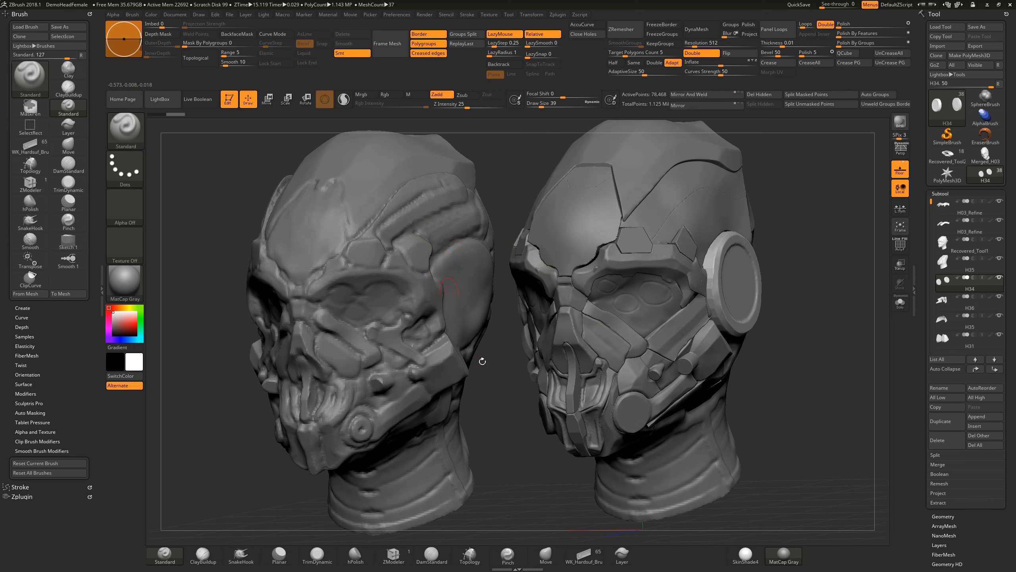
pyautogui.keyDown('alt'); pyautogui.moveTo(498, 388); pyautogui.dragTo(531, 381); pyautogui.keyUp('alt')
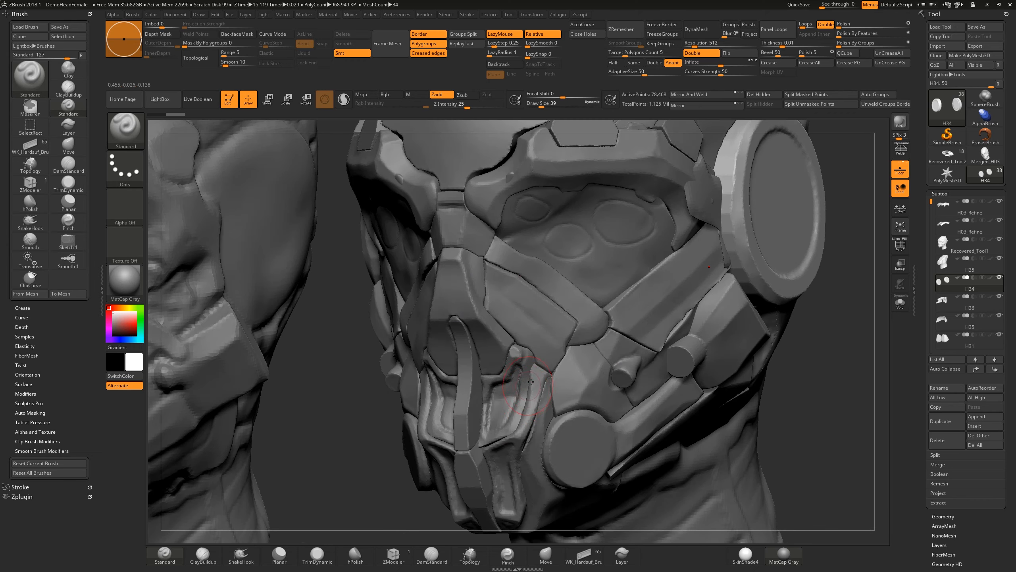
pyautogui.moveTo(353, 374); pyautogui.dragTo(314, 321)
# Load the H02_Split.ZTL tool and frame the whole head in the view.
pyautogui.click(936, 28)
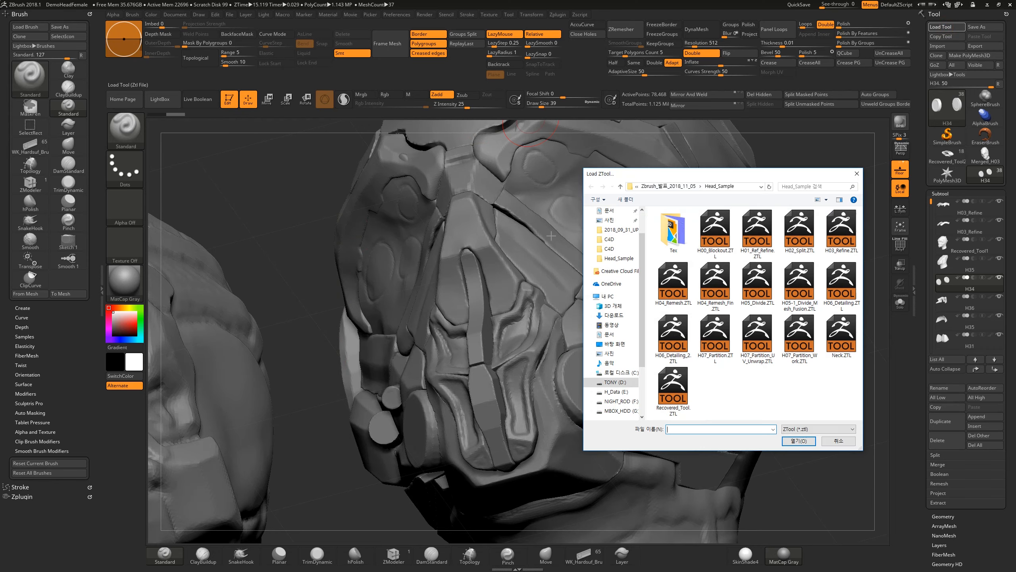
pyautogui.doubleClick(799, 236)
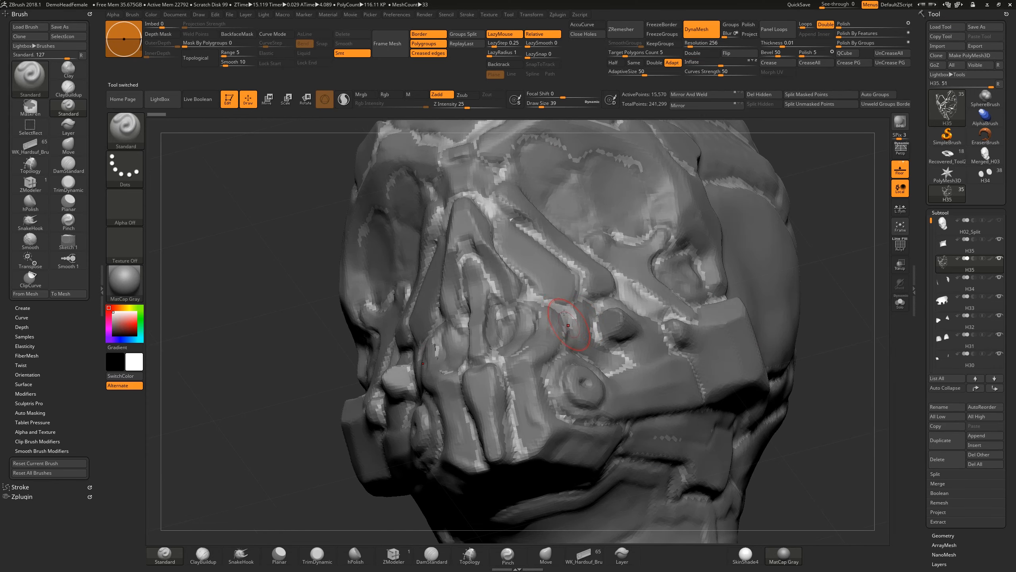
pyautogui.press('f')
pyautogui.moveTo(767, 257); pyautogui.dragTo(756, 312)
pyautogui.press('f')
pyautogui.moveTo(714, 284); pyautogui.dragTo(732, 252)
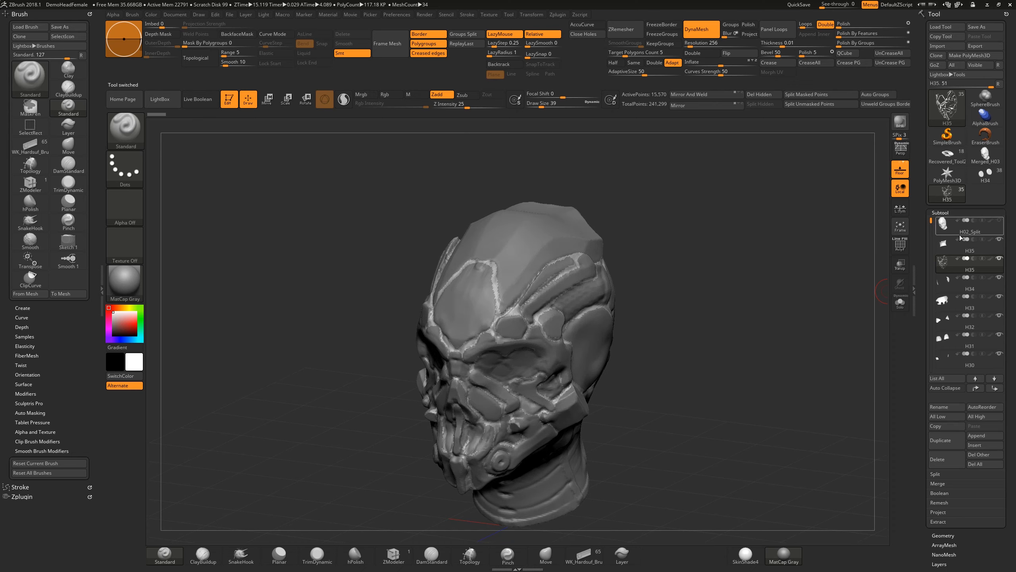
# Show the H02_Split head subtool and move it sideways so it stands beside the separated pieces.
pyautogui.moveTo(953, 226)
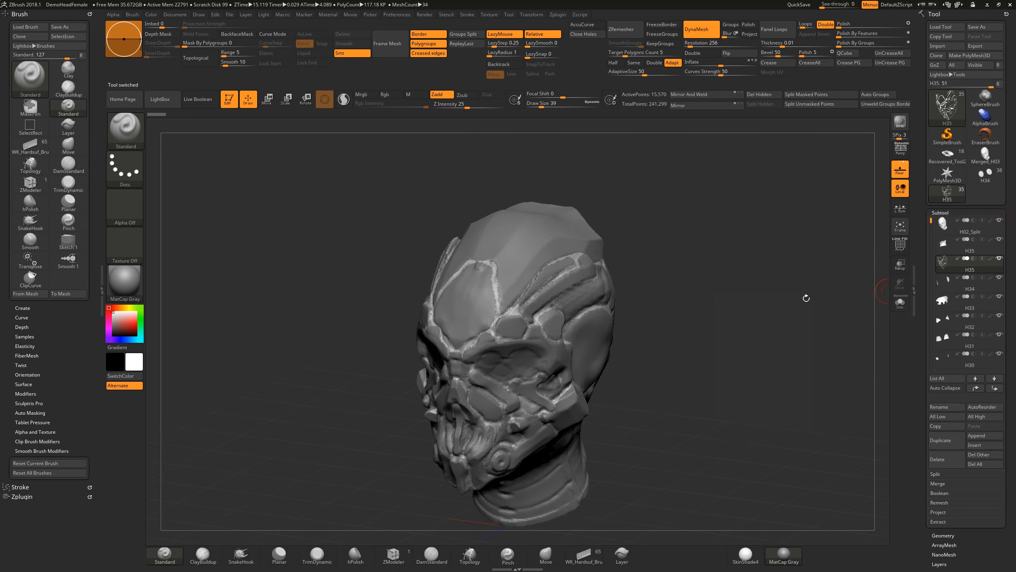
pyautogui.click(973, 232)
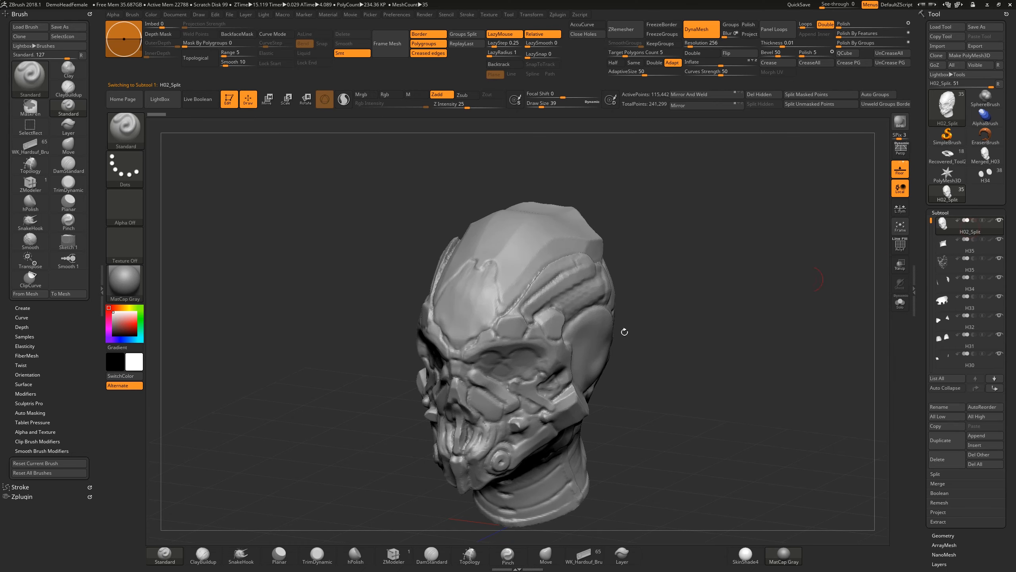
pyautogui.press('w')
pyautogui.click(496, 279)
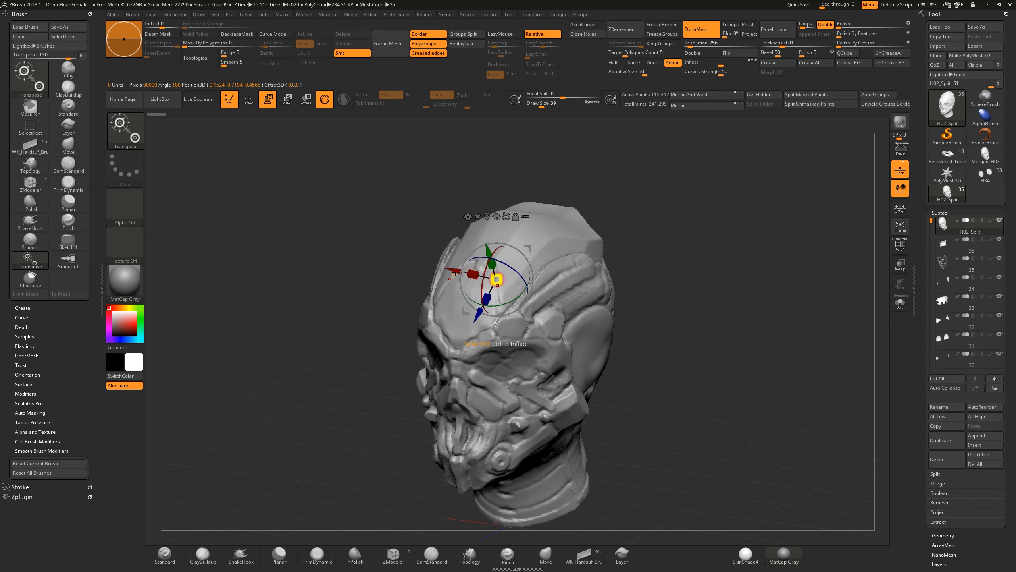
pyautogui.moveTo(662, 308); pyautogui.dragTo(542, 265)
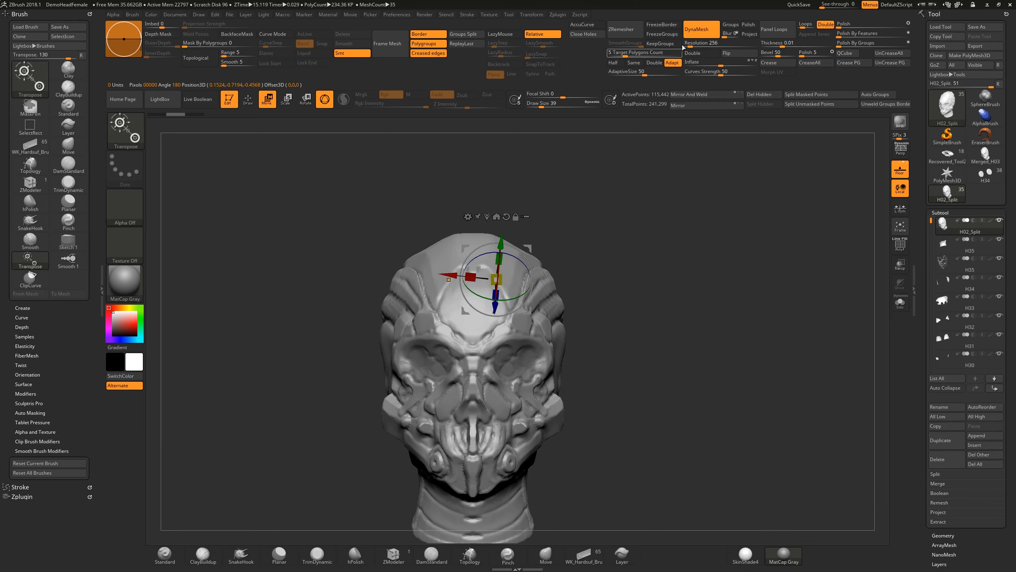
pyautogui.keyDown('ctrl'); pyautogui.moveTo(496, 279); pyautogui.dragTo(238, 280); pyautogui.keyUp('ctrl')
pyautogui.keyDown('alt'); pyautogui.moveTo(575, 230); pyautogui.dragTo(698, 247); pyautogui.keyUp('alt')
pyautogui.moveTo(528, 275)
pyautogui.keyDown('alt'); pyautogui.mouseDown()
pyautogui.moveTo(531, 302)
pyautogui.moveTo(549, 168)
pyautogui.mouseUp(); pyautogui.keyUp('alt')
pyautogui.press('q')
pyautogui.moveTo(459, 280)
pyautogui.keyDown('alt'); pyautogui.mouseDown()
pyautogui.moveTo(474, 237)
pyautogui.moveTo(484, 254)
pyautogui.mouseUp(); pyautogui.keyUp('alt')
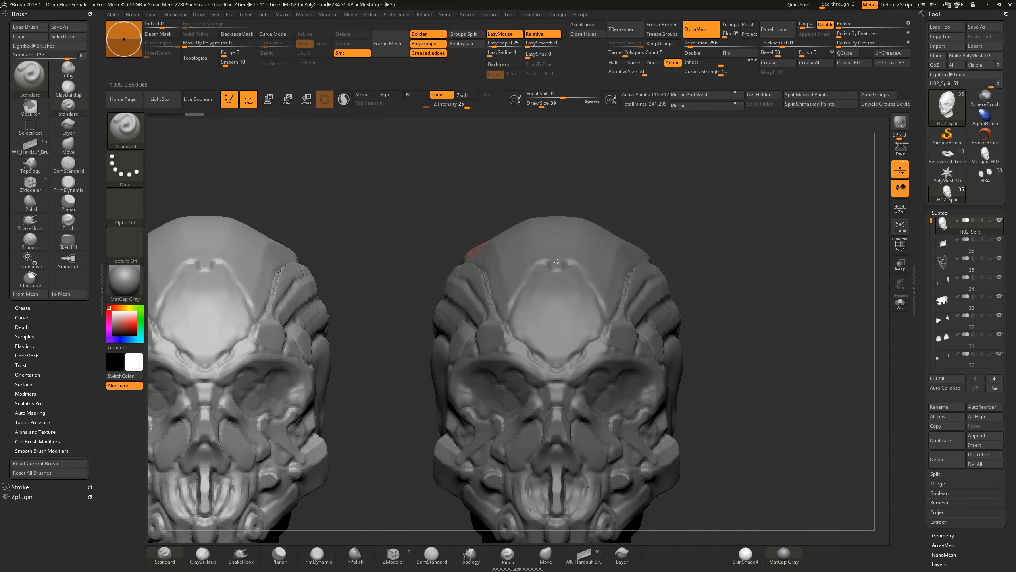
# Isolate the H10 forehead panel with Solo and turn on Double so both sides of its surface display.
pyautogui.keyDown('alt'); pyautogui.click(559, 282); pyautogui.keyUp('alt')
pyautogui.moveTo(767, 261); pyautogui.dragTo(558, 199)
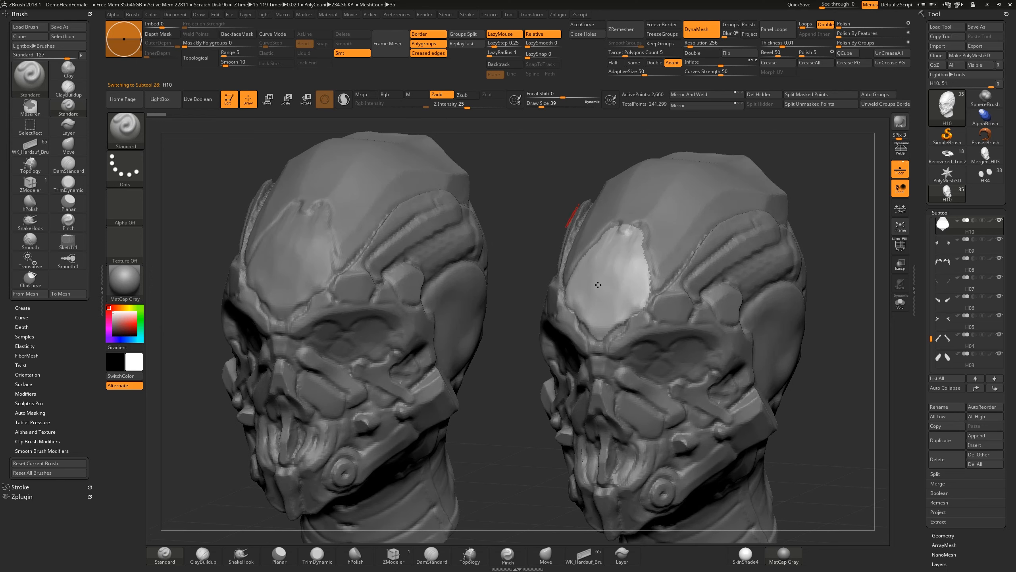
pyautogui.click(900, 305)
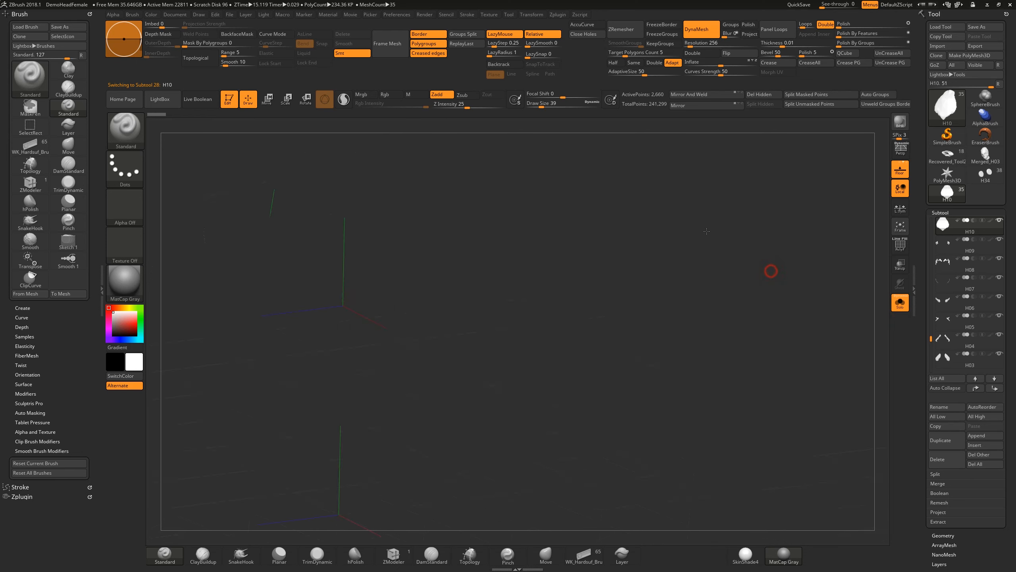
pyautogui.moveTo(749, 256); pyautogui.dragTo(743, 237)
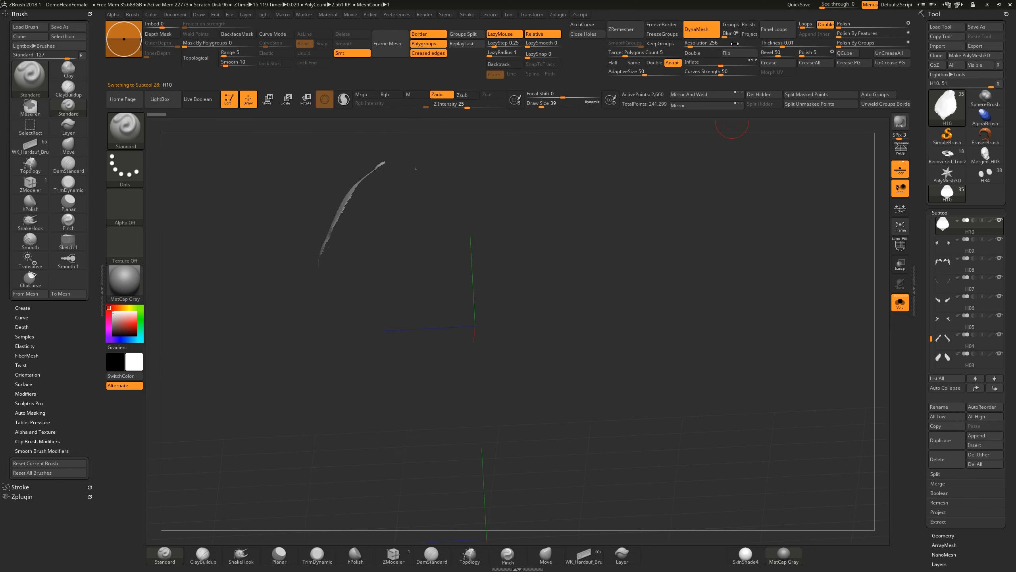
pyautogui.click(701, 53)
pyautogui.moveTo(488, 257); pyautogui.dragTo(588, 348)
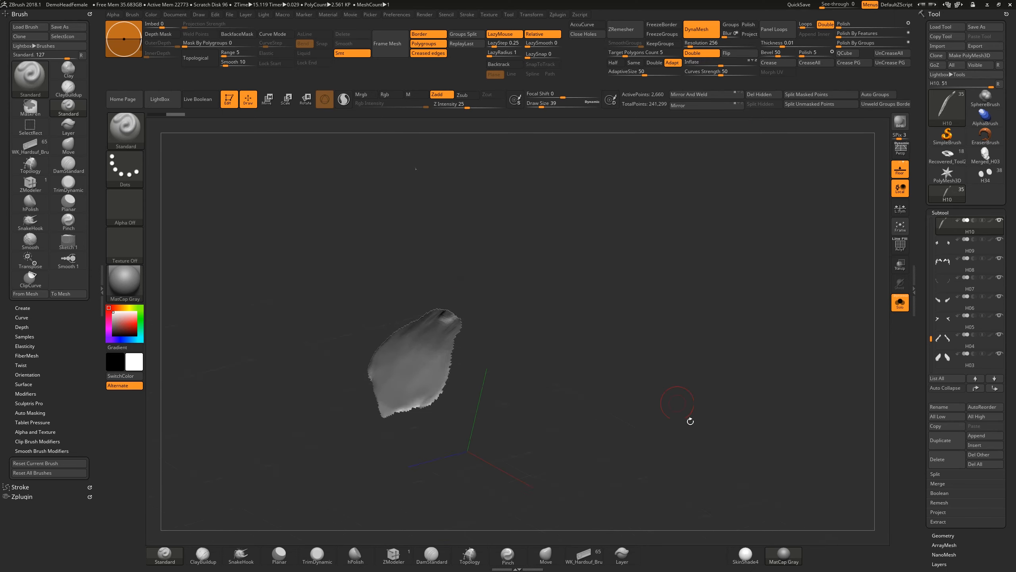
# Try to extract the whole unmasked H10 forehead panel into a new thickened subtool.
pyautogui.click(938, 522)
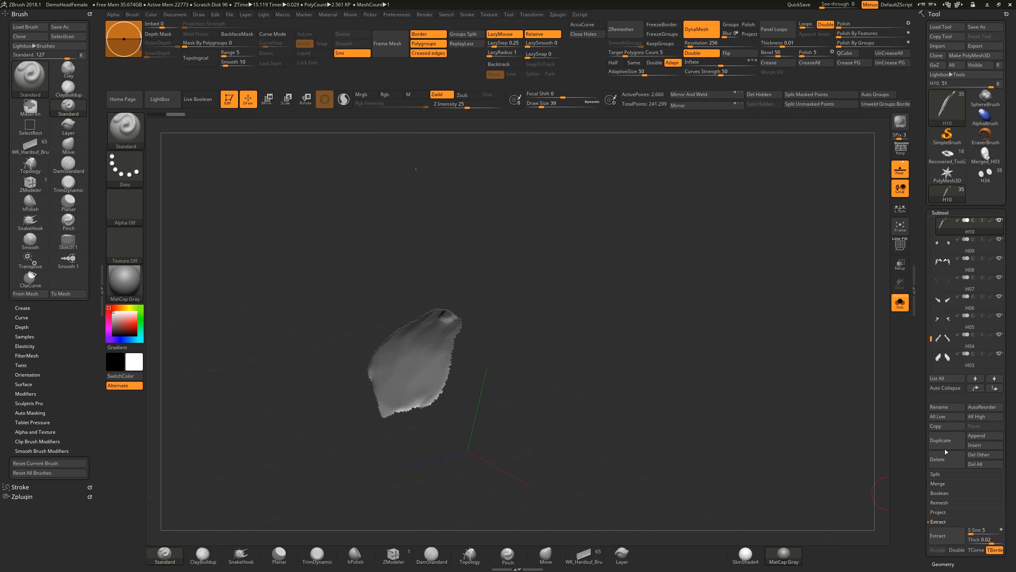
pyautogui.click(953, 538)
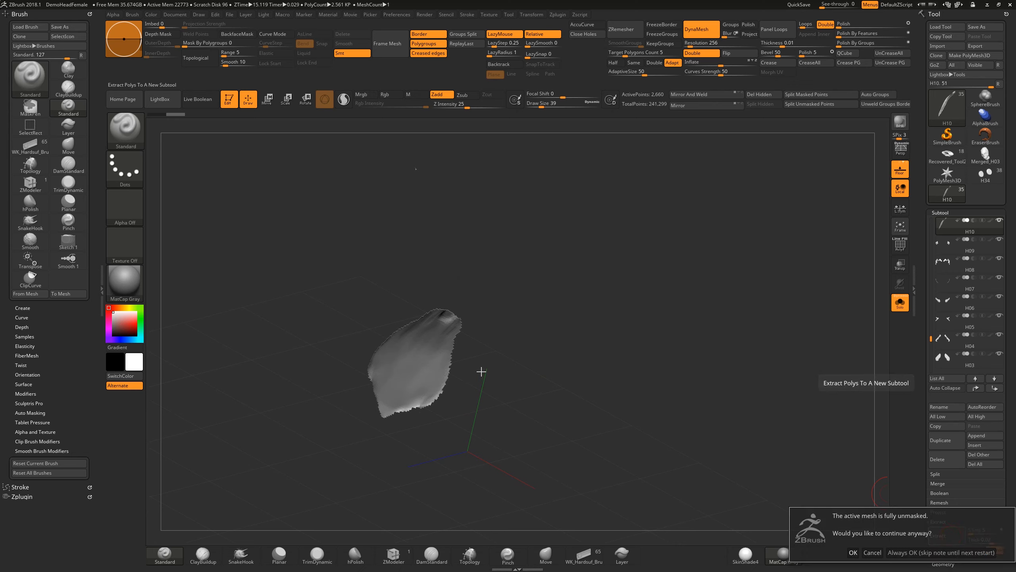
pyautogui.click(853, 553)
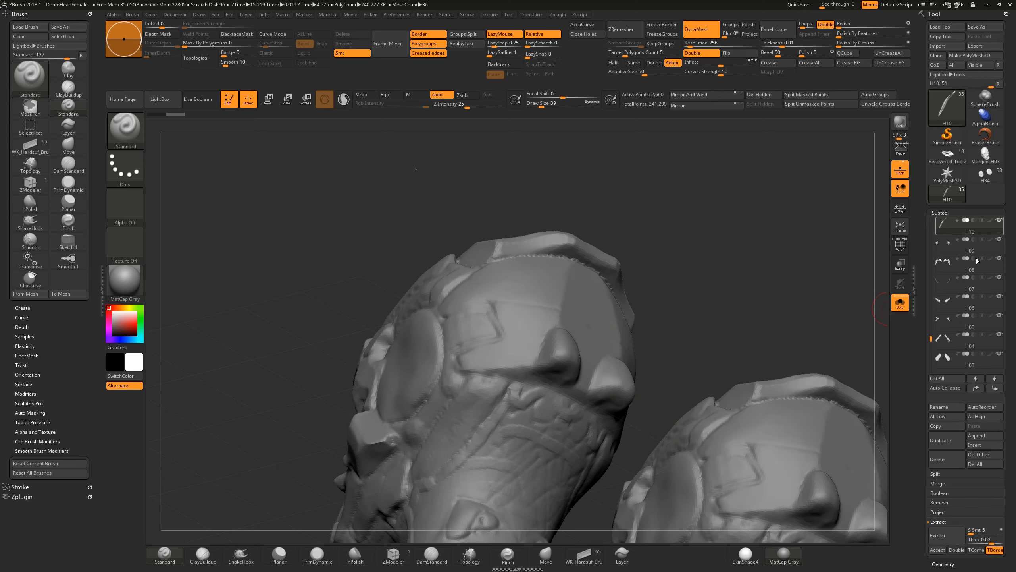
pyautogui.moveTo(931, 332); pyautogui.dragTo(930, 214)
pyautogui.moveTo(714, 250); pyautogui.dragTo(683, 233)
pyautogui.moveTo(720, 389); pyautogui.dragTo(732, 370)
# Display the polygon wireframe on the H10 panel and choose the ZModeler brush.
pyautogui.hotkey('shift', 'f')
pyautogui.moveTo(773, 320); pyautogui.dragTo(795, 436)
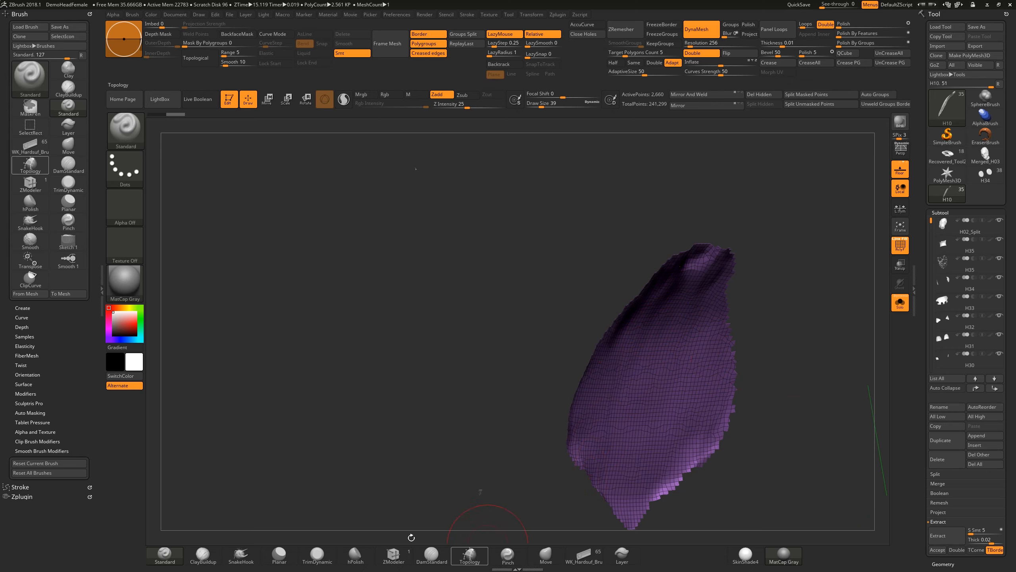
pyautogui.click(394, 554)
pyautogui.moveTo(735, 340)
pyautogui.mouseDown()
pyautogui.moveTo(792, 316)
pyautogui.moveTo(669, 359)
pyautogui.mouseUp()
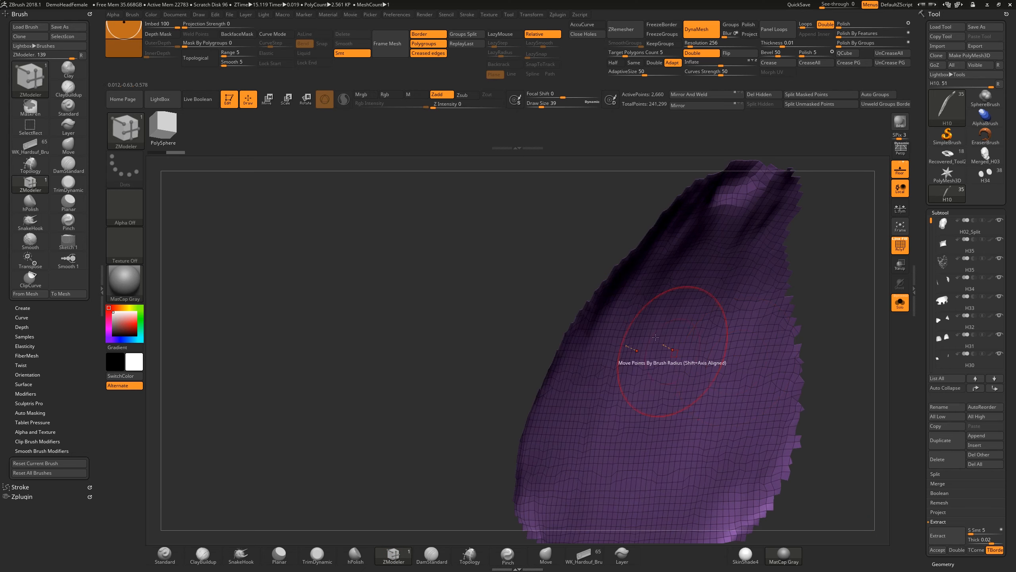
# Examine the ZModeler actions available for the points, polygons and edges of the H10 panel.
pyautogui.press('space')
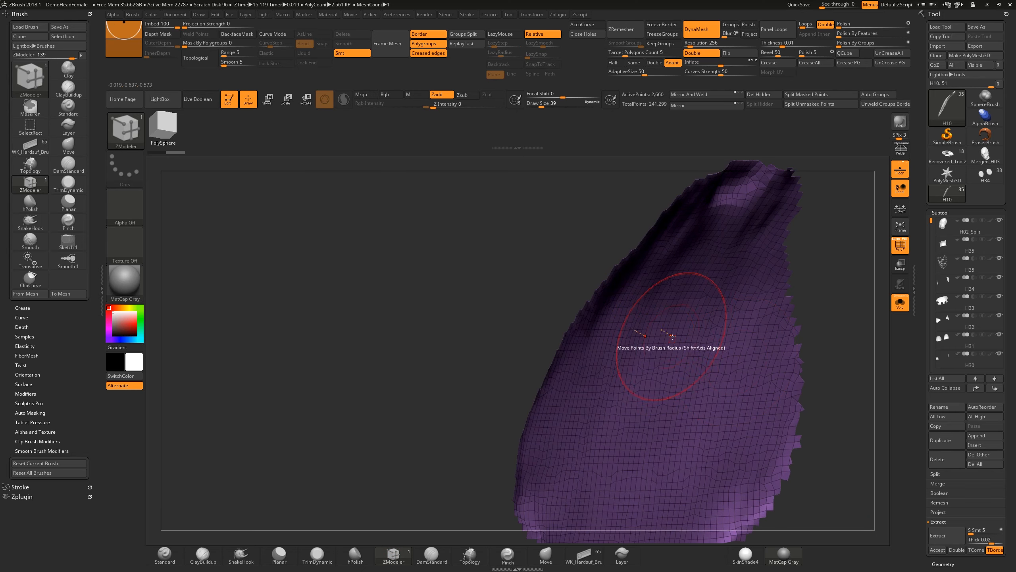
pyautogui.keyDown('alt'); pyautogui.moveTo(528, 286); pyautogui.dragTo(576, 256); pyautogui.keyUp('alt')
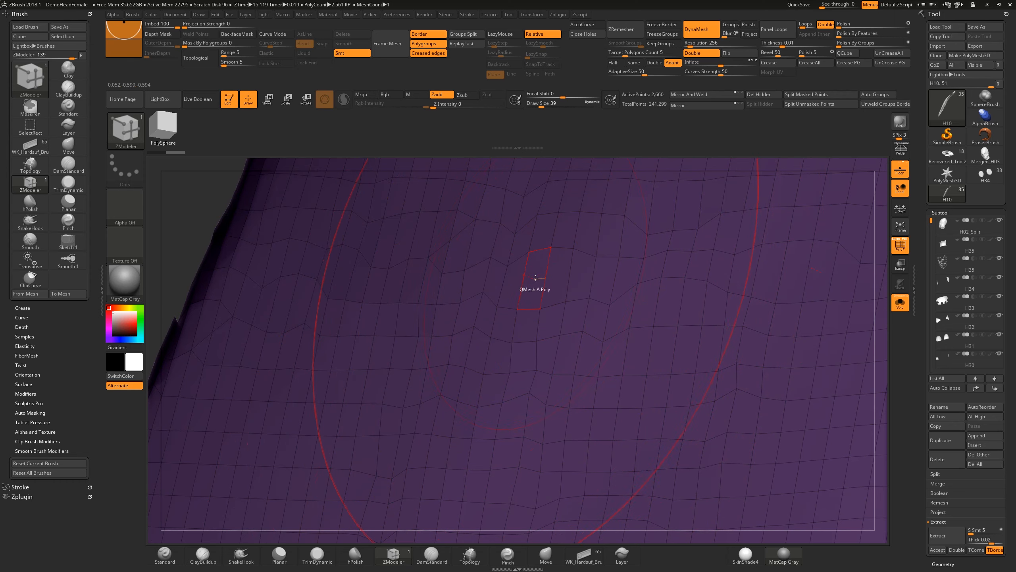
pyautogui.press('space')
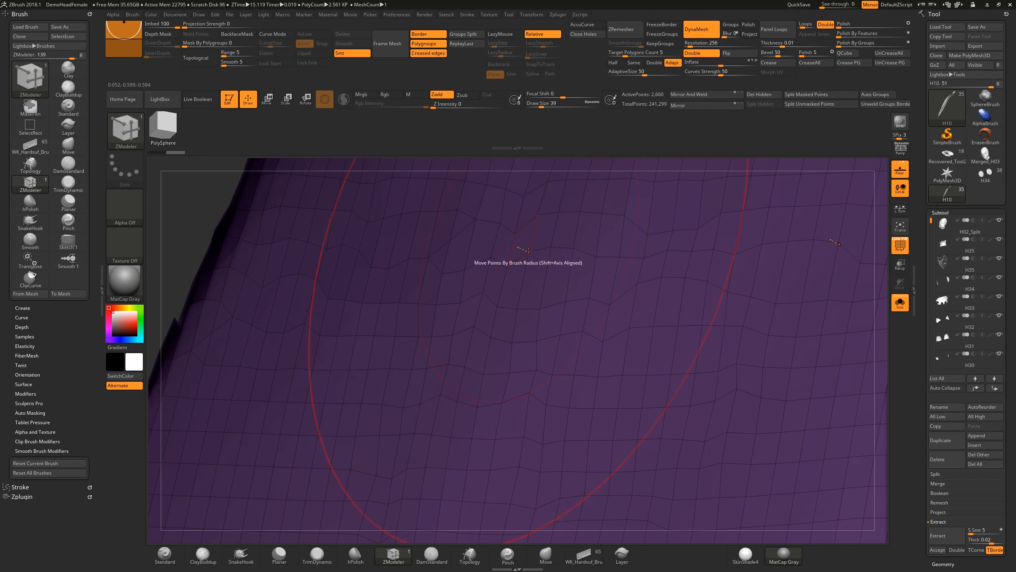
pyautogui.press('space')
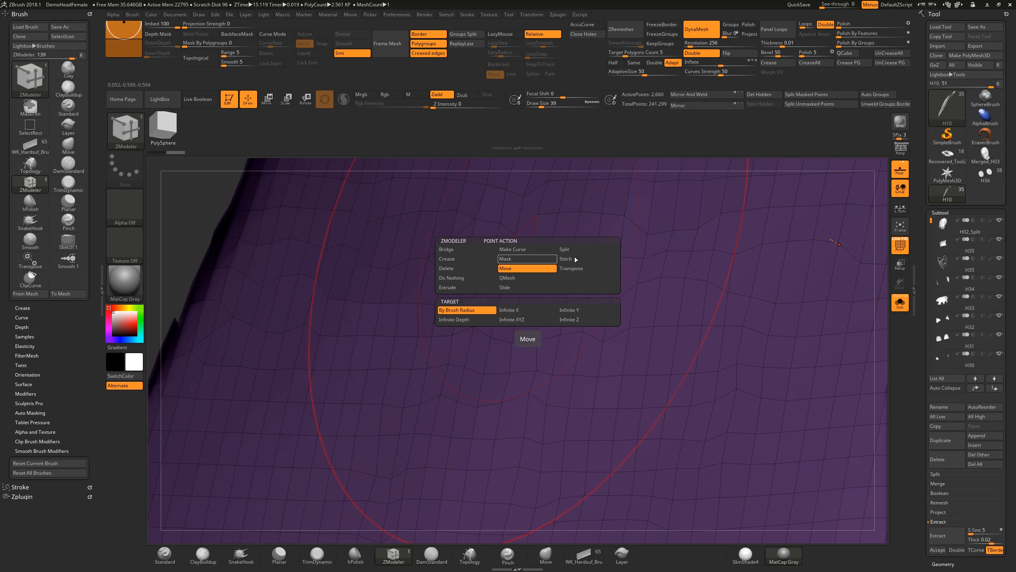
pyautogui.press('space')
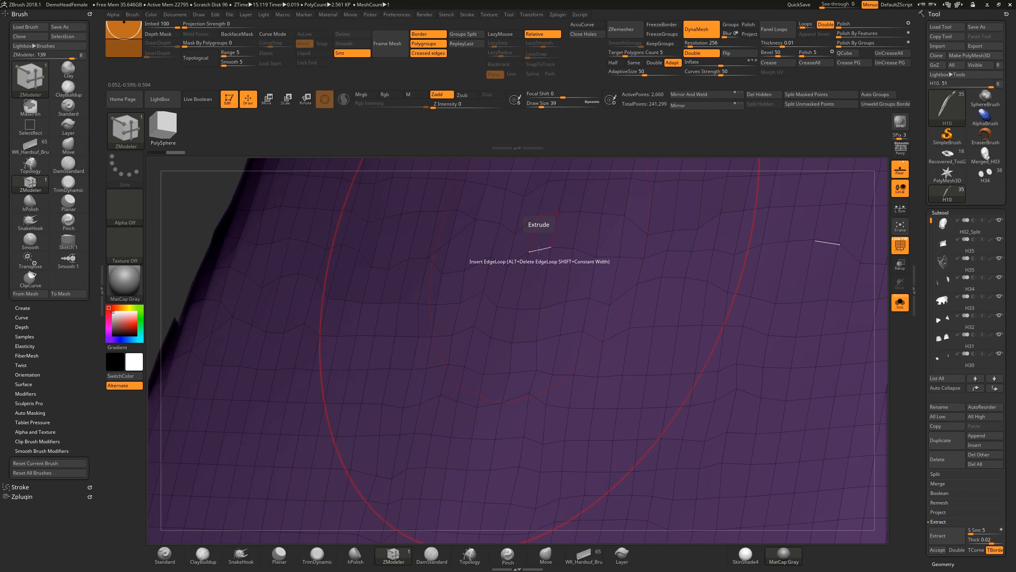
pyautogui.press('space')
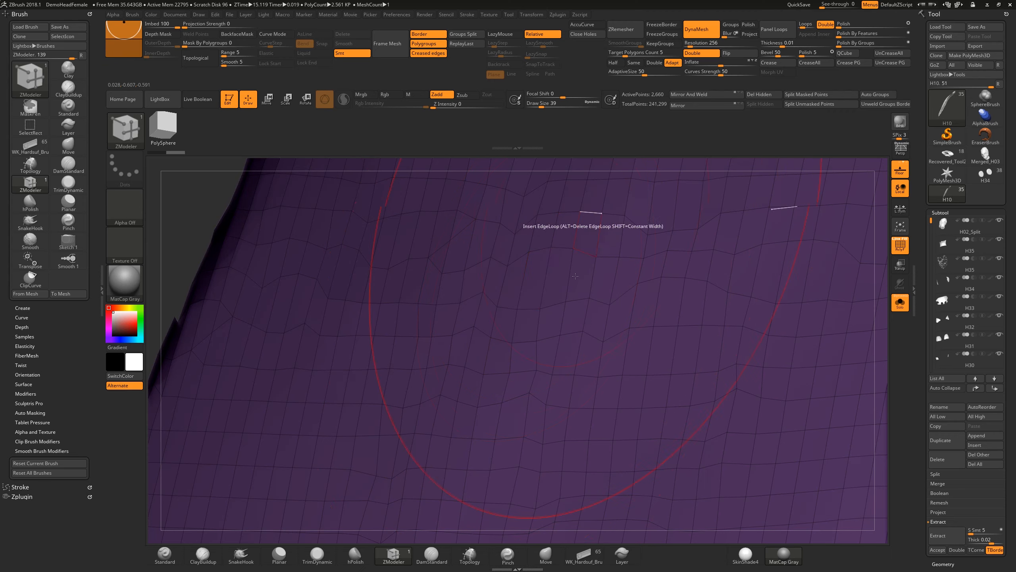
# Set the ZModeler QMesh action to target All Polygons and thicken the entire H10 forehead panel.
pyautogui.press('space')
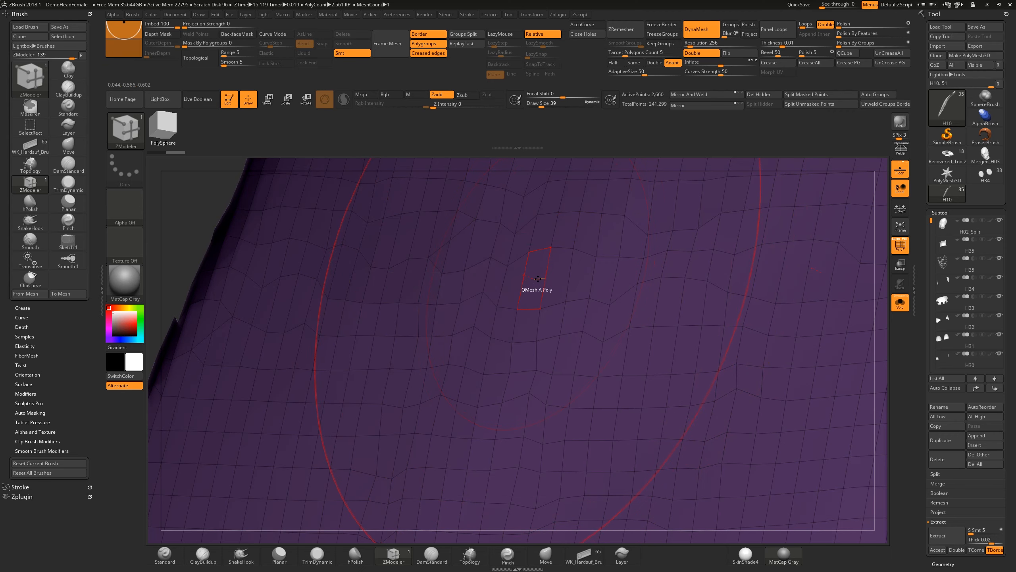
pyautogui.press('space')
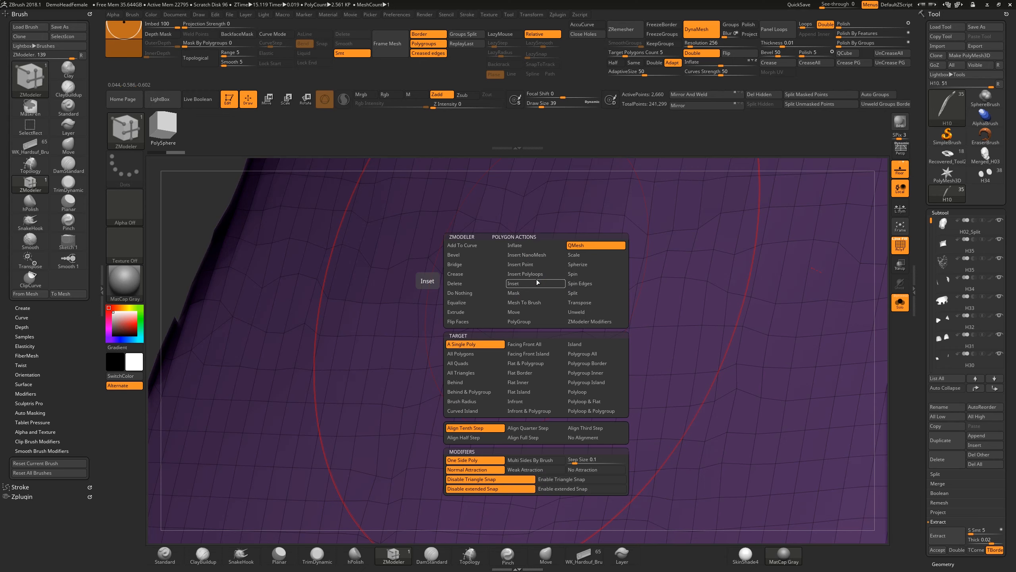
pyautogui.click(466, 354)
pyautogui.keyDown('alt'); pyautogui.moveTo(428, 300); pyautogui.dragTo(536, 402); pyautogui.keyUp('alt')
pyautogui.keyDown('alt'); pyautogui.moveTo(502, 359); pyautogui.dragTo(505, 460); pyautogui.keyUp('alt')
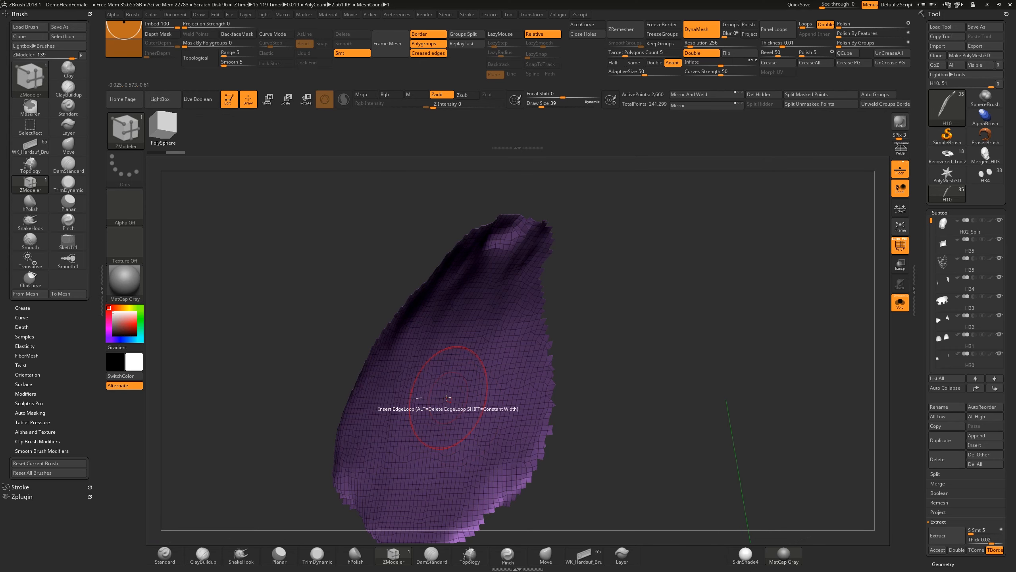
pyautogui.hotkey('ctrl', 'z')
pyautogui.keyDown('alt'); pyautogui.moveTo(576, 347); pyautogui.dragTo(573, 423); pyautogui.keyUp('alt')
pyautogui.moveTo(435, 403); pyautogui.dragTo(440, 386)
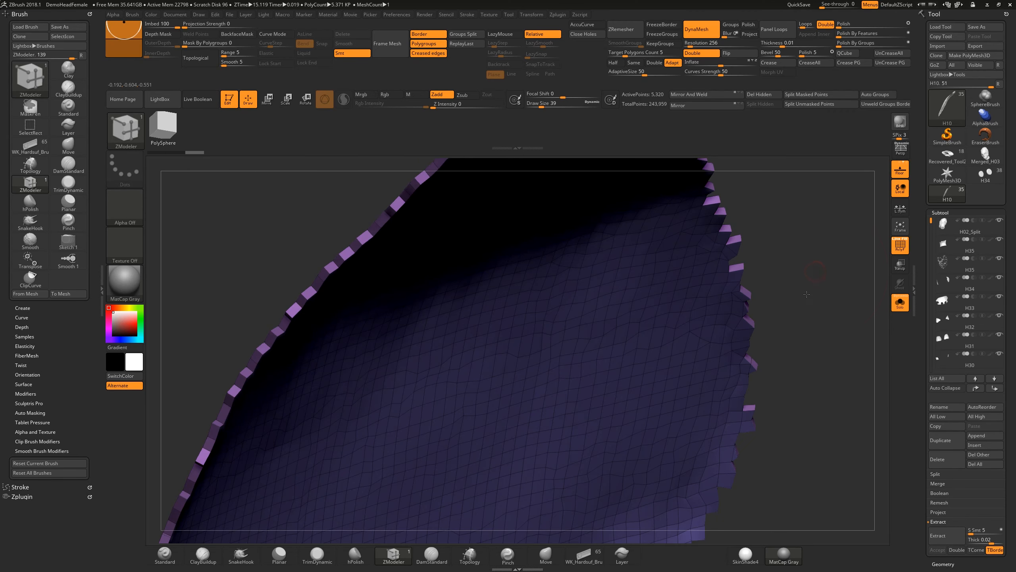
# Flip the surface normals of the thickened H10 panel.
pyautogui.press('f')
pyautogui.moveTo(726, 284); pyautogui.dragTo(762, 252)
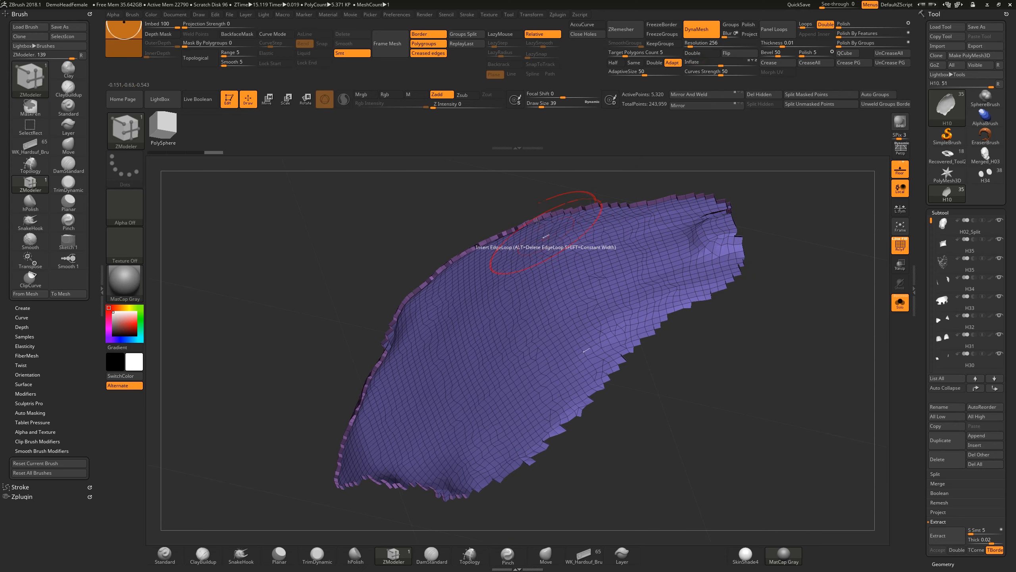
pyautogui.click(731, 56)
pyautogui.moveTo(765, 325)
pyautogui.mouseDown()
pyautogui.moveTo(742, 336)
pyautogui.moveTo(710, 255)
pyautogui.moveTo(718, 213)
pyautogui.moveTo(684, 264)
pyautogui.moveTo(642, 278)
pyautogui.mouseUp()
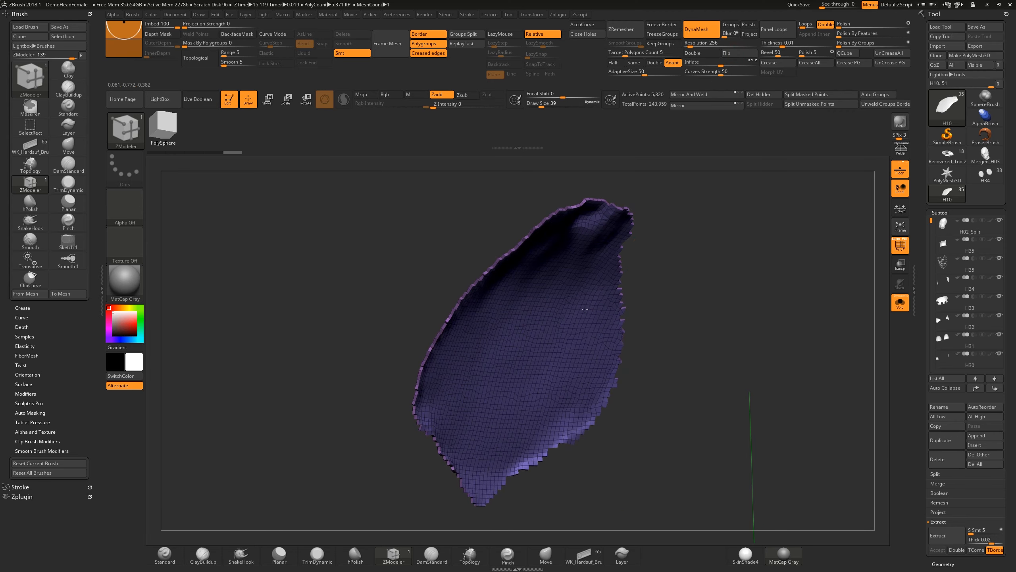
# Isolate the inner polygroup of the H10 panel and move it farther into the head to deepen the thickness.
pyautogui.hotkey('ctrl', 'shift')
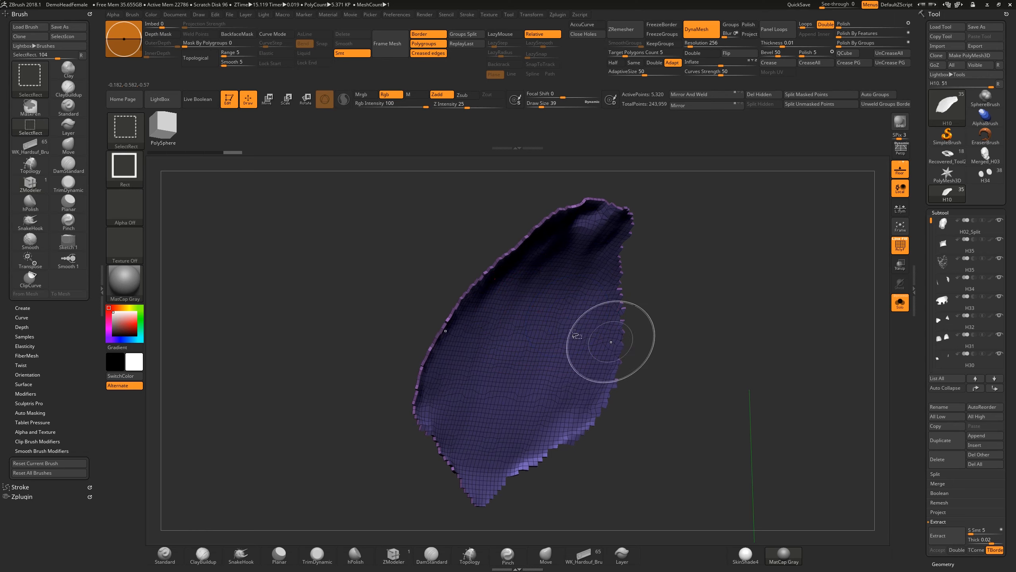
pyautogui.moveTo(676, 311); pyautogui.dragTo(731, 323)
pyautogui.moveTo(653, 350); pyautogui.dragTo(593, 325)
pyautogui.moveTo(648, 245); pyautogui.dragTo(587, 316)
pyautogui.keyDown('ctrl'); pyautogui.keyDown('shift'); pyautogui.click(531, 323); pyautogui.keyUp('shift'); pyautogui.keyUp('ctrl')
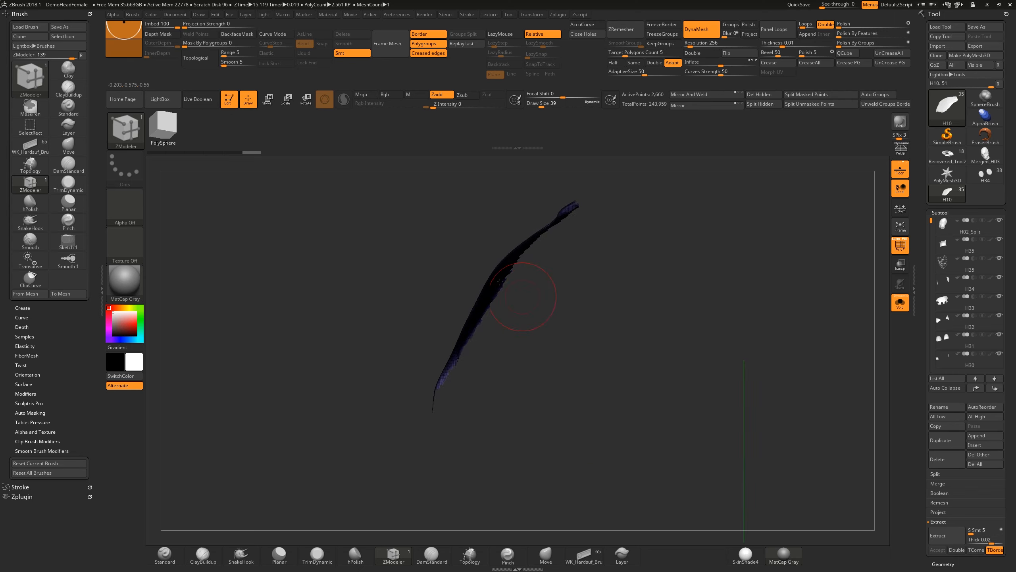
pyautogui.press('w')
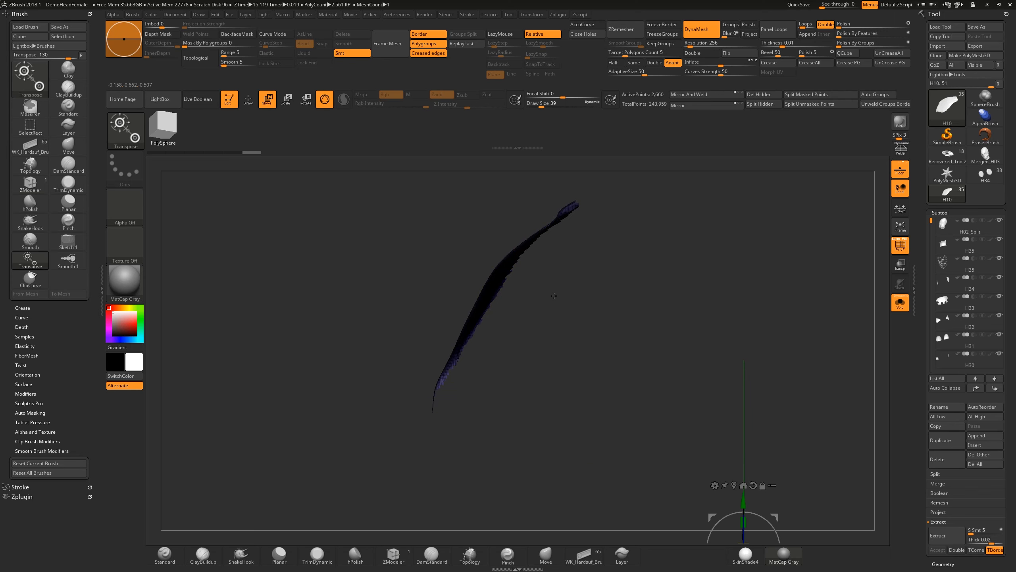
pyautogui.click(496, 282)
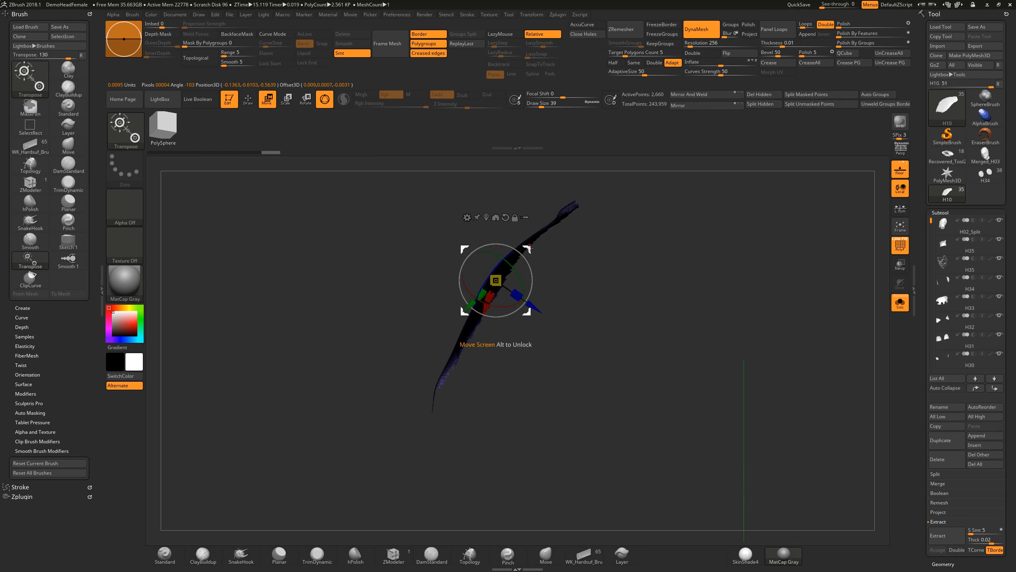
pyautogui.moveTo(529, 248); pyautogui.dragTo(560, 272)
pyautogui.press('q')
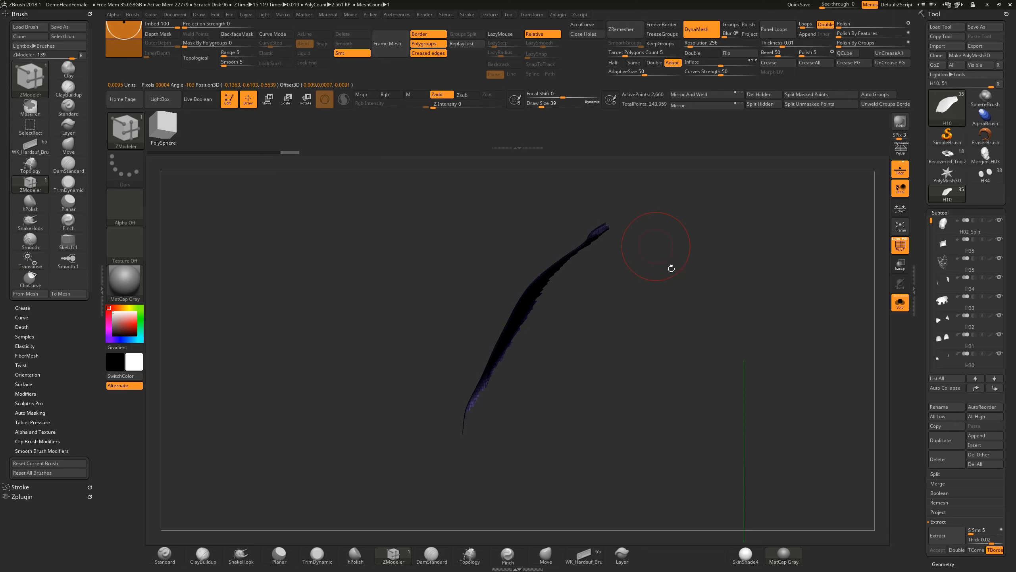
# Unhide and remesh the complete H10 panel with DynaMesh, and show the rest of the head again.
pyautogui.keyDown('ctrl'); pyautogui.keyDown('shift'); pyautogui.click(680, 240); pyautogui.keyUp('shift'); pyautogui.keyUp('ctrl')
pyautogui.moveTo(677, 249); pyautogui.dragTo(697, 264)
pyautogui.moveTo(705, 264); pyautogui.dragTo(672, 263)
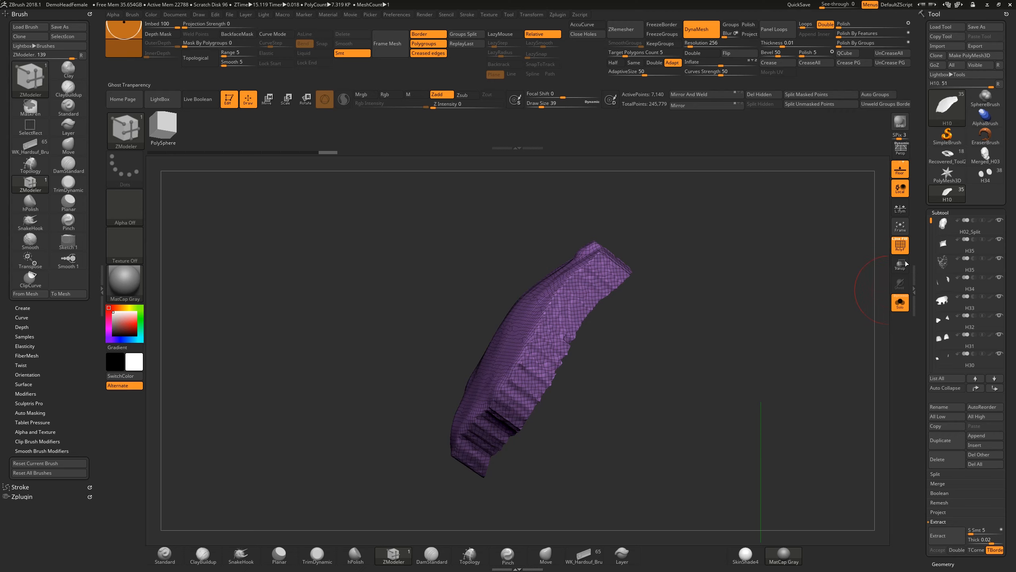
pyautogui.click(905, 306)
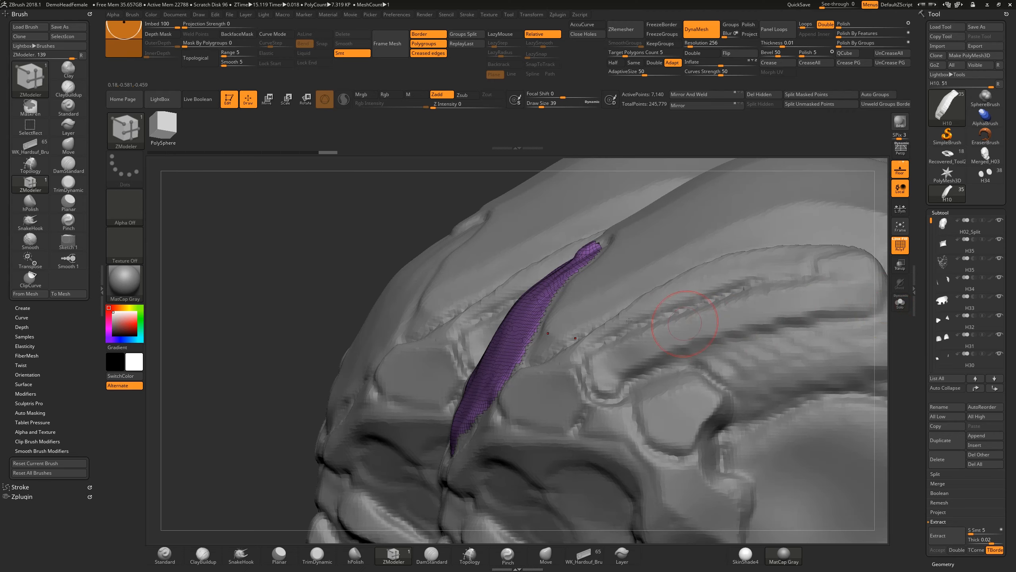
pyautogui.moveTo(751, 338); pyautogui.dragTo(624, 276)
# Isolate the H19 skull-top panel with Solo and thicken all of its polygons with QMesh.
pyautogui.keyDown('alt'); pyautogui.click(559, 275); pyautogui.keyUp('alt')
pyautogui.click(904, 307)
pyautogui.moveTo(740, 252); pyautogui.dragTo(748, 135)
pyautogui.moveTo(697, 180)
pyautogui.mouseDown()
pyautogui.moveTo(656, 250)
pyautogui.moveTo(626, 256)
pyautogui.moveTo(635, 275)
pyautogui.moveTo(623, 397)
pyautogui.moveTo(543, 350)
pyautogui.mouseUp()
pyautogui.keyDown('alt'); pyautogui.moveTo(508, 392); pyautogui.dragTo(523, 441); pyautogui.keyUp('alt')
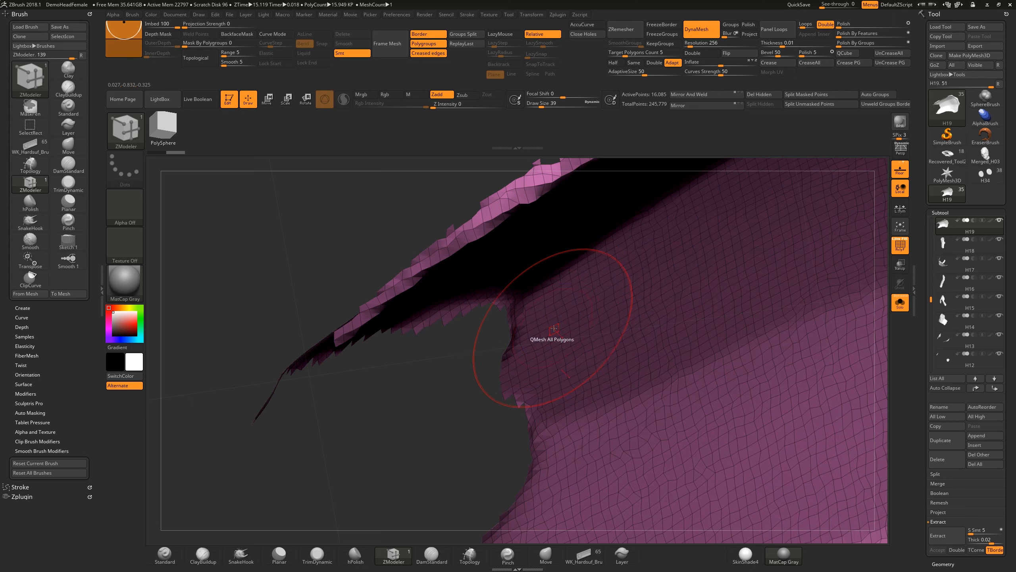
pyautogui.moveTo(565, 338); pyautogui.dragTo(567, 341)
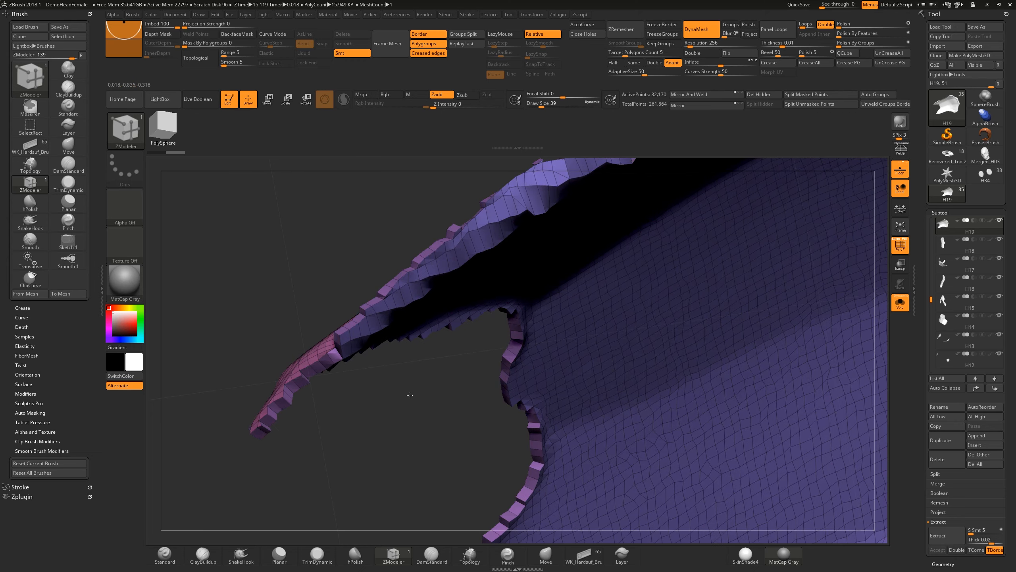
pyautogui.moveTo(431, 358); pyautogui.dragTo(480, 256)
# Isolate the inner polygroup of the H19 panel and move it downward to make the panel thicker.
pyautogui.keyDown('ctrl'); pyautogui.keyDown('shift'); pyautogui.click(649, 333); pyautogui.keyUp('shift'); pyautogui.keyUp('ctrl')
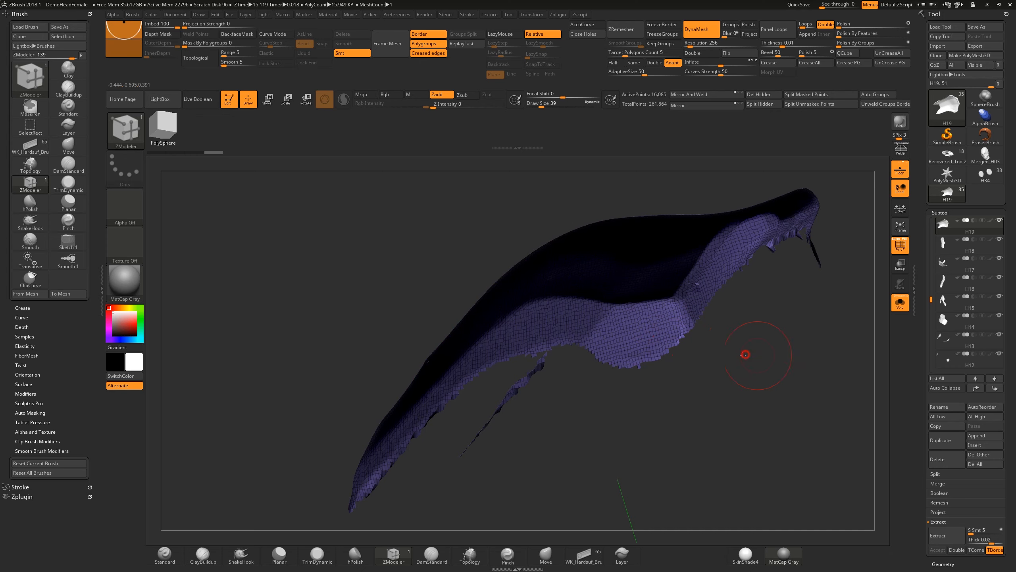
pyautogui.moveTo(745, 354); pyautogui.dragTo(731, 354)
pyautogui.press('w')
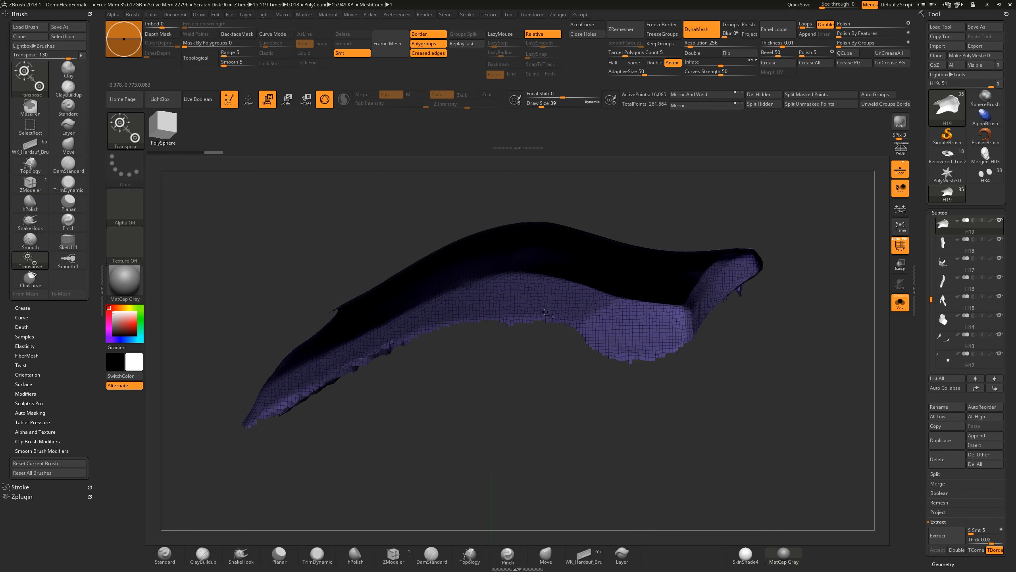
pyautogui.click(608, 328)
pyautogui.moveTo(609, 325); pyautogui.dragTo(612, 362)
pyautogui.press('q')
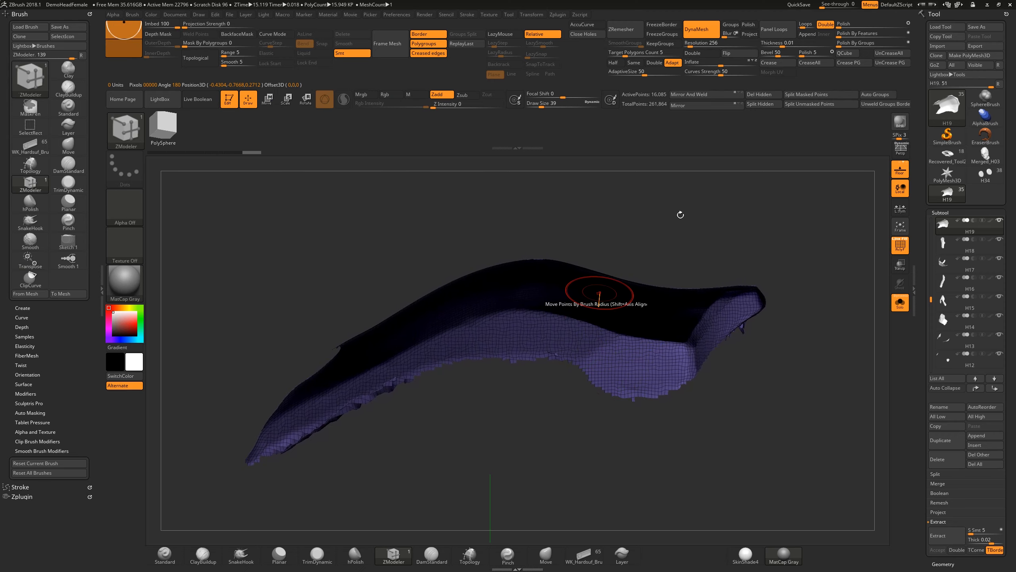
# Unhide and remesh the complete H19 panel with DynaMesh, and delete the stray fragment along its edge.
pyautogui.keyDown('ctrl'); pyautogui.keyDown('shift'); pyautogui.click(794, 228); pyautogui.keyUp('shift'); pyautogui.keyUp('ctrl')
pyautogui.moveTo(811, 259); pyautogui.dragTo(503, 363)
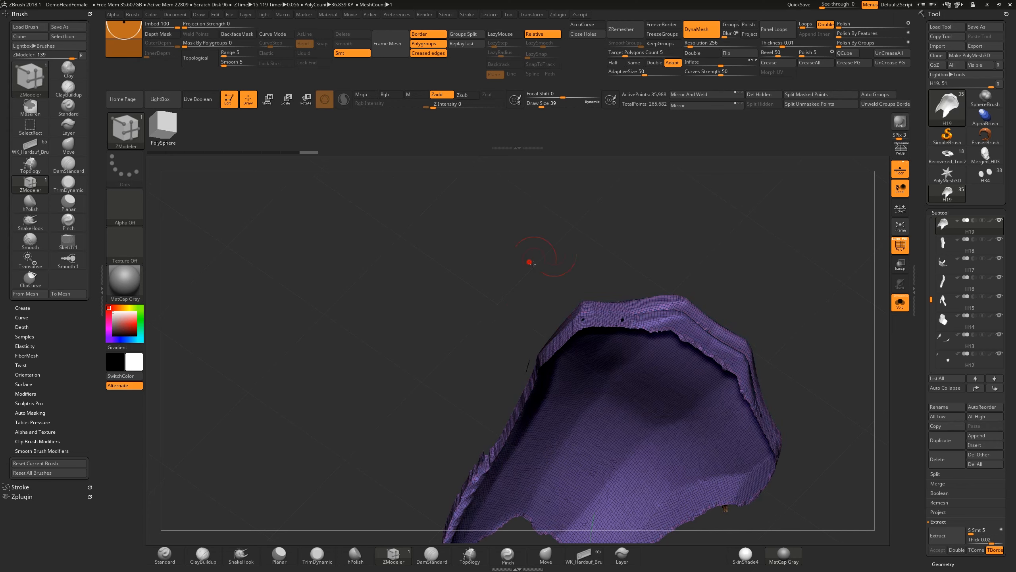
pyautogui.moveTo(528, 261); pyautogui.dragTo(535, 273)
pyautogui.moveTo(494, 322); pyautogui.dragTo(522, 367)
pyautogui.moveTo(563, 418); pyautogui.dragTo(558, 346)
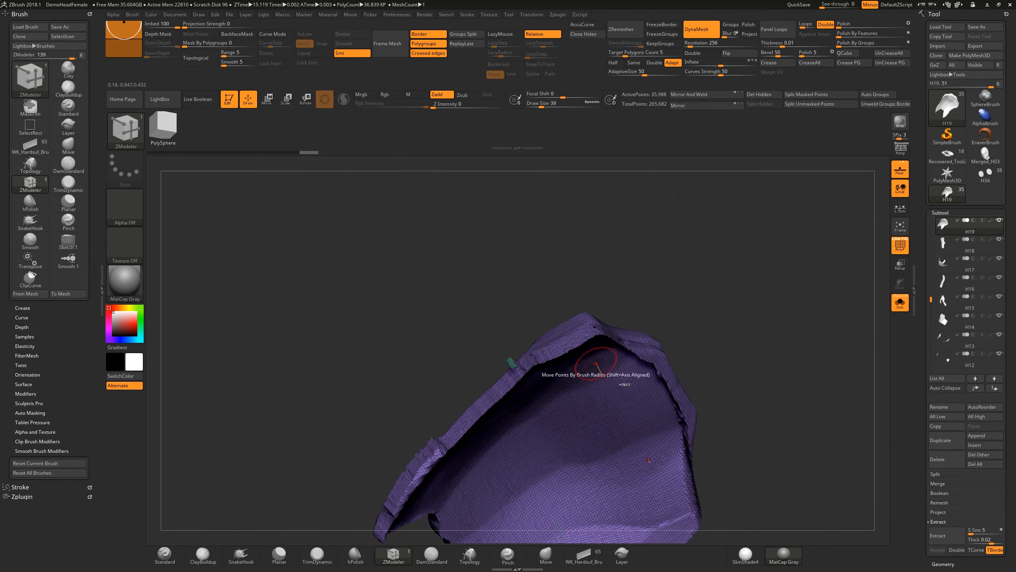
pyautogui.moveTo(543, 304); pyautogui.dragTo(586, 363)
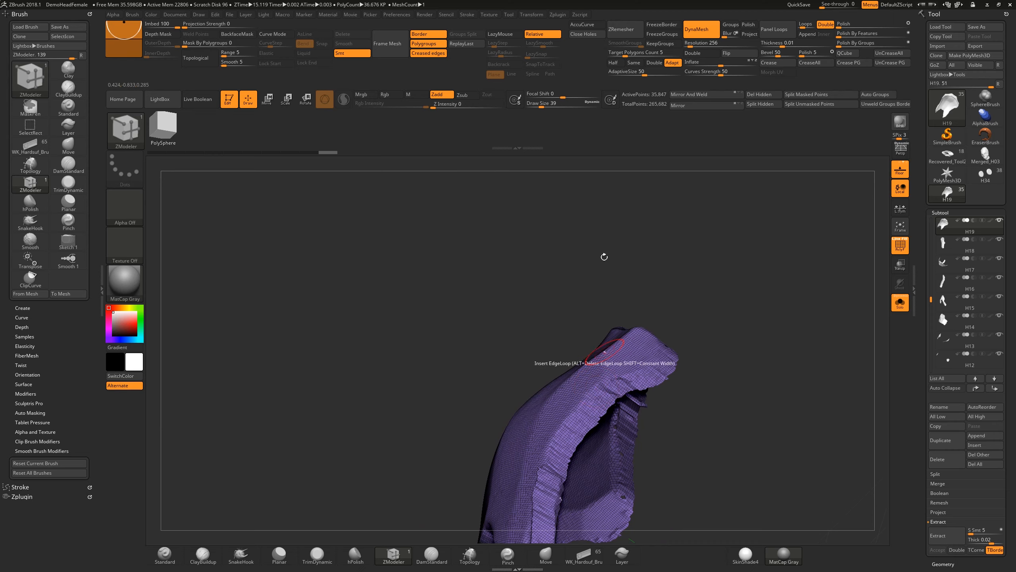
pyautogui.click(763, 94)
# Remesh the cleaned H19 panel with DynaMesh again and turn off the polygon wireframe.
pyautogui.moveTo(623, 306)
pyautogui.mouseDown()
pyautogui.moveTo(569, 320)
pyautogui.moveTo(540, 368)
pyautogui.moveTo(617, 346)
pyautogui.moveTo(525, 327)
pyautogui.moveTo(524, 287)
pyautogui.moveTo(544, 333)
pyautogui.mouseUp()
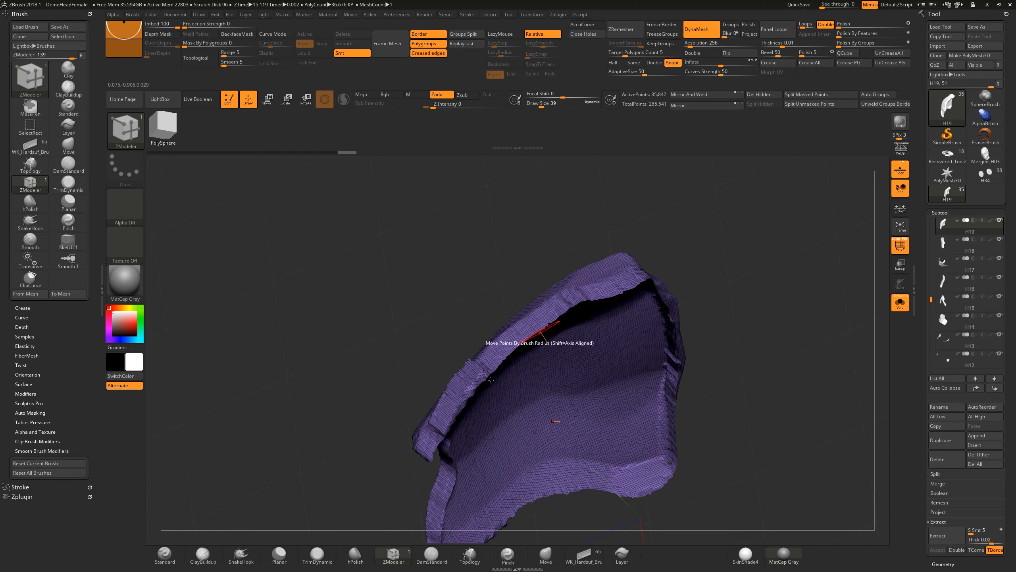
pyautogui.press('shift')
pyautogui.keyDown('ctrl'); pyautogui.moveTo(438, 291); pyautogui.dragTo(541, 264); pyautogui.keyUp('ctrl')
pyautogui.hotkey('shift', 'f')
pyautogui.moveTo(660, 227)
pyautogui.mouseDown()
pyautogui.moveTo(630, 268)
pyautogui.moveTo(650, 295)
pyautogui.moveTo(634, 344)
pyautogui.moveTo(606, 289)
pyautogui.moveTo(628, 308)
pyautogui.moveTo(607, 283)
pyautogui.moveTo(648, 306)
pyautogui.moveTo(660, 340)
pyautogui.moveTo(578, 353)
pyautogui.mouseUp()
pyautogui.moveTo(736, 252)
pyautogui.mouseDown()
pyautogui.moveTo(740, 303)
pyautogui.moveTo(728, 280)
pyautogui.moveTo(721, 301)
pyautogui.moveTo(705, 275)
pyautogui.mouseUp()
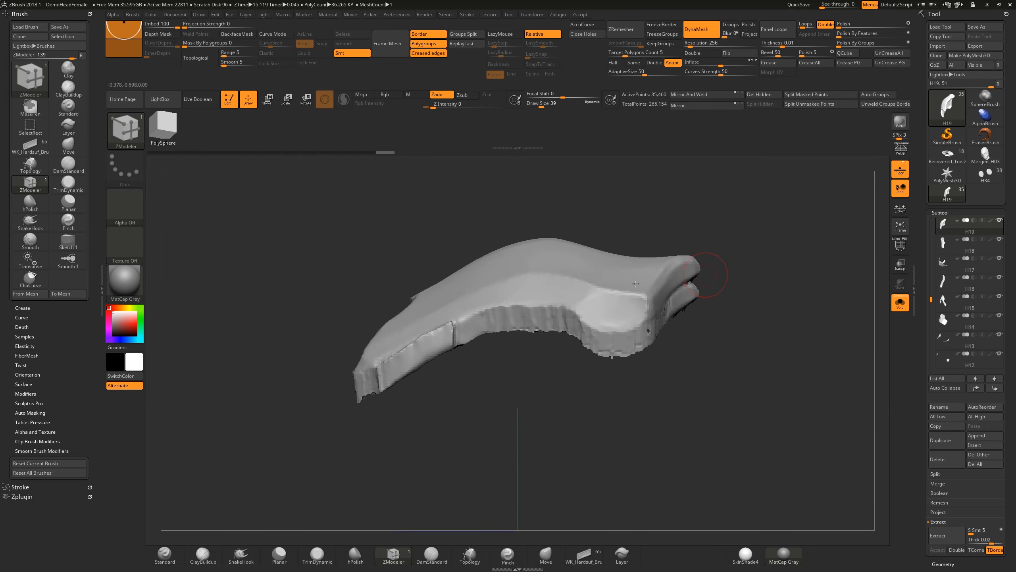
# Turn Solo off to check the thickened H19 panel in place on the head.
pyautogui.click(900, 303)
pyautogui.moveTo(758, 254); pyautogui.dragTo(724, 279)
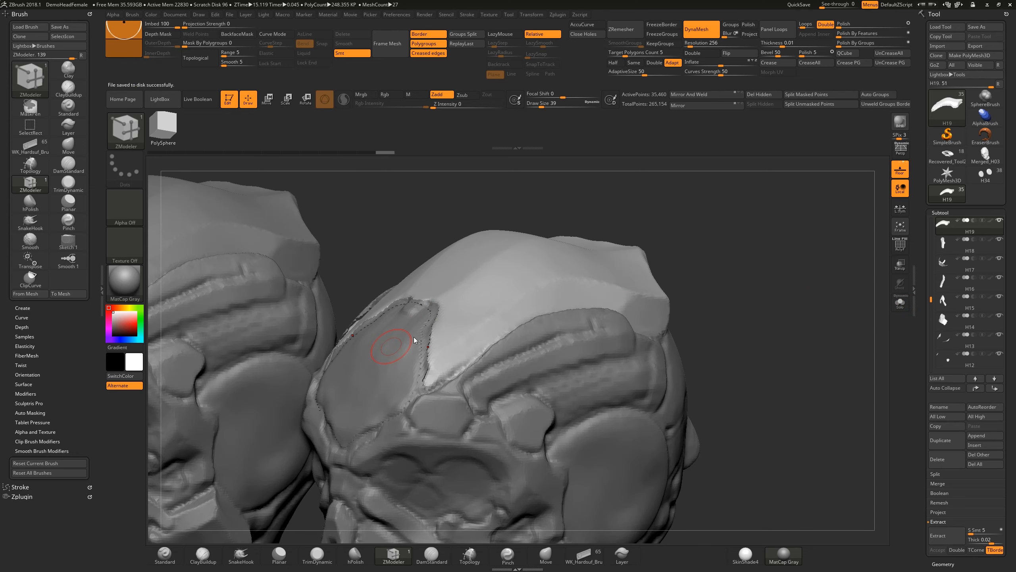
pyautogui.click(564, 310)
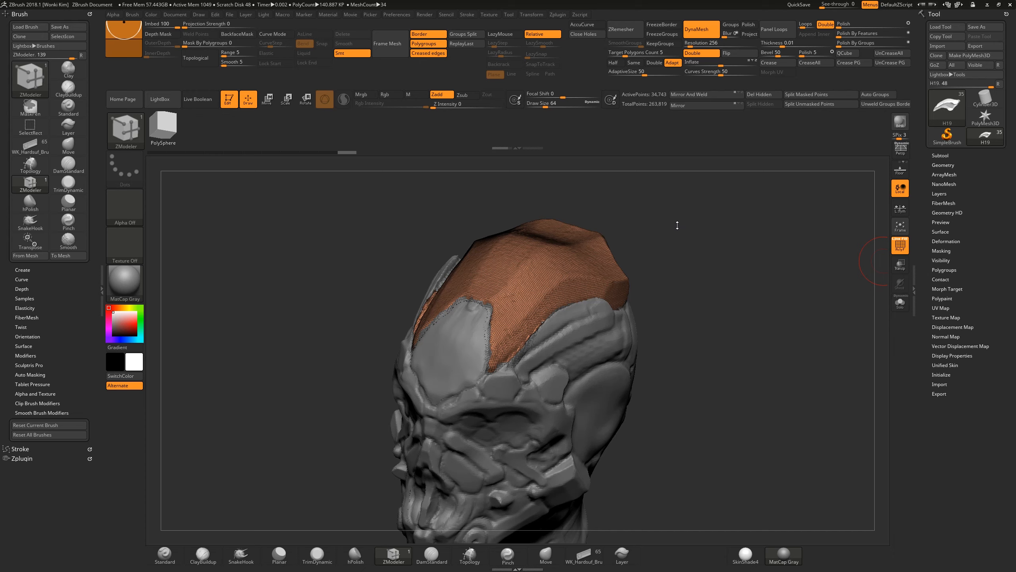
# Select the H19 panel, hide all other subtools and turn off the polygon wireframe.
pyautogui.moveTo(679, 269); pyautogui.dragTo(714, 264)
pyautogui.keyDown('alt'); pyautogui.click(474, 326); pyautogui.keyUp('alt')
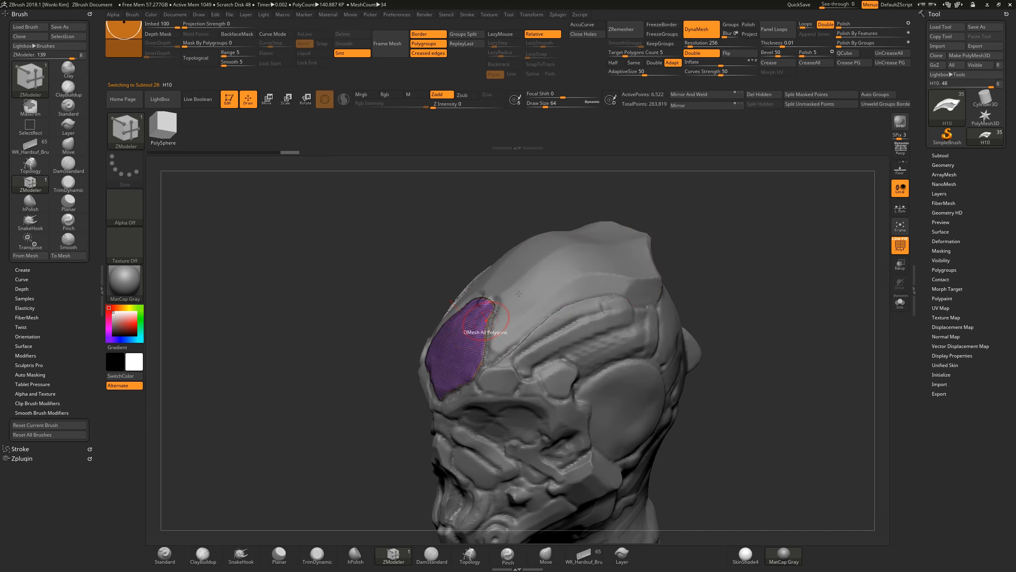
pyautogui.keyDown('alt'); pyautogui.click(551, 298); pyautogui.keyUp('alt')
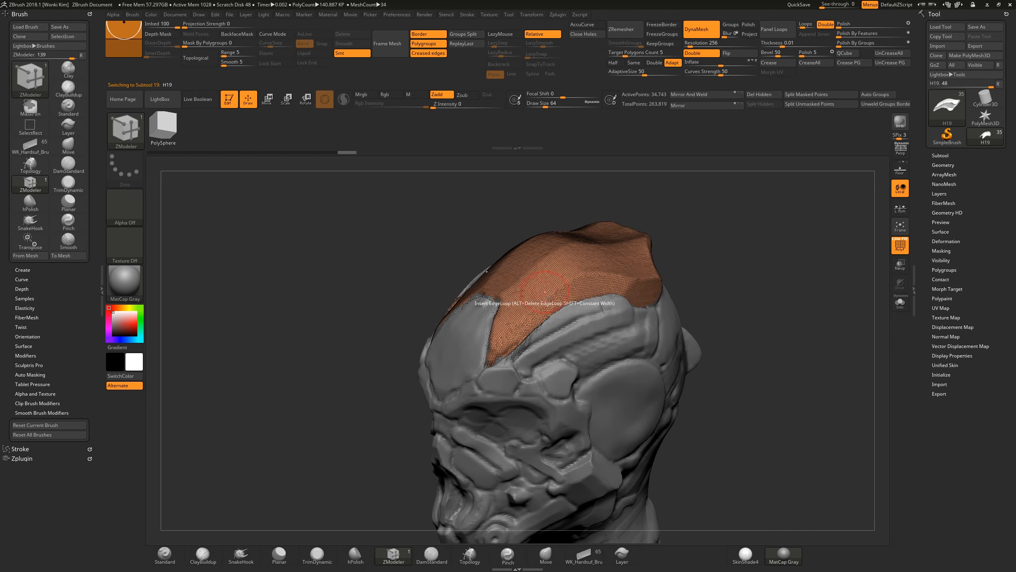
pyautogui.click(942, 155)
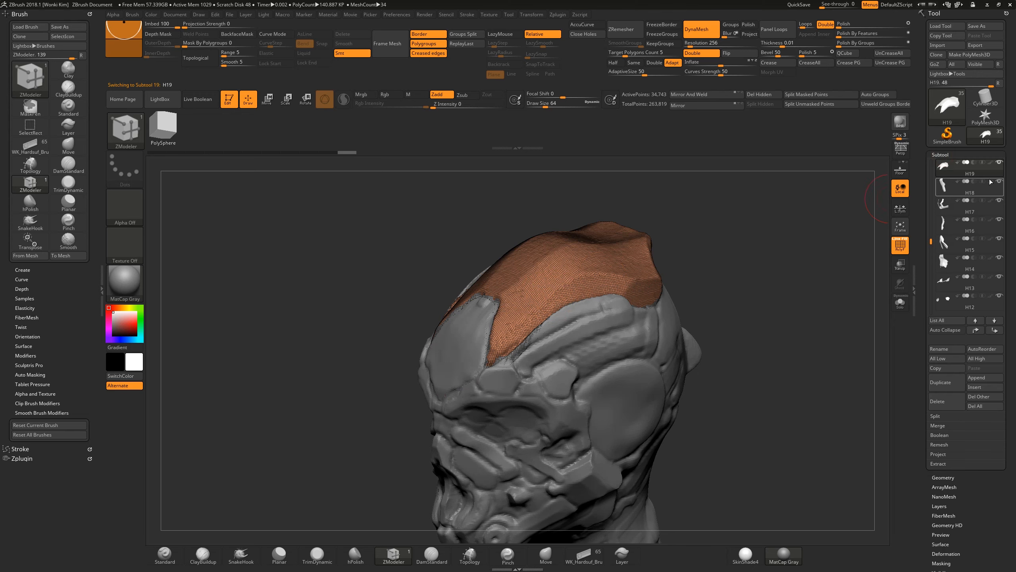
pyautogui.click(999, 162)
pyautogui.moveTo(713, 250)
pyautogui.mouseDown()
pyautogui.moveTo(710, 212)
pyautogui.moveTo(718, 266)
pyautogui.mouseUp()
pyautogui.hotkey('shift', 'f')
pyautogui.moveTo(712, 301); pyautogui.dragTo(712, 341)
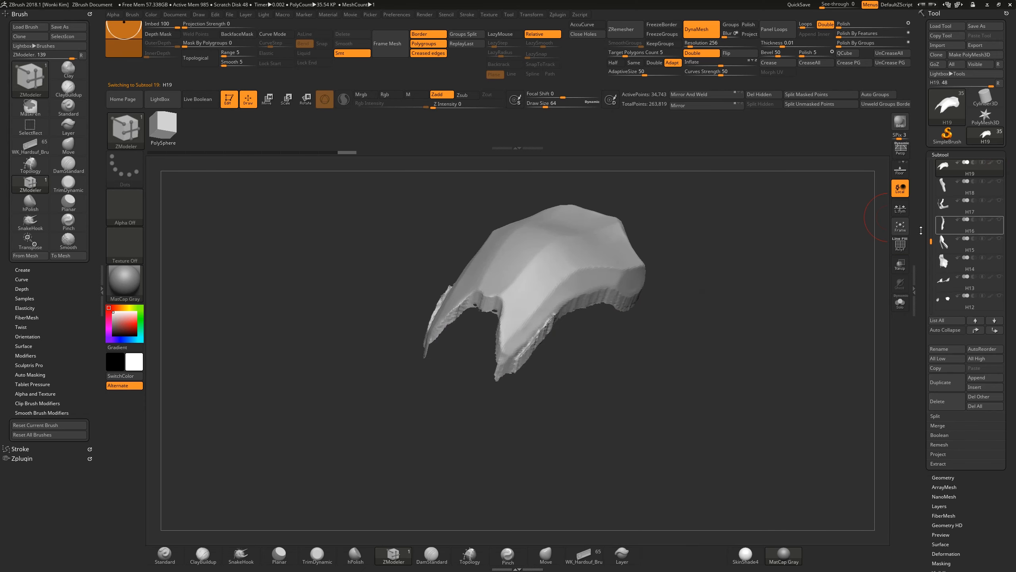
# Make the H10 forehead panel the active subtool so it displays together with H19.
pyautogui.moveTo(930, 240)
pyautogui.mouseDown()
pyautogui.moveTo(932, 217)
pyautogui.moveTo(932, 229)
pyautogui.mouseUp()
pyautogui.click(1000, 203)
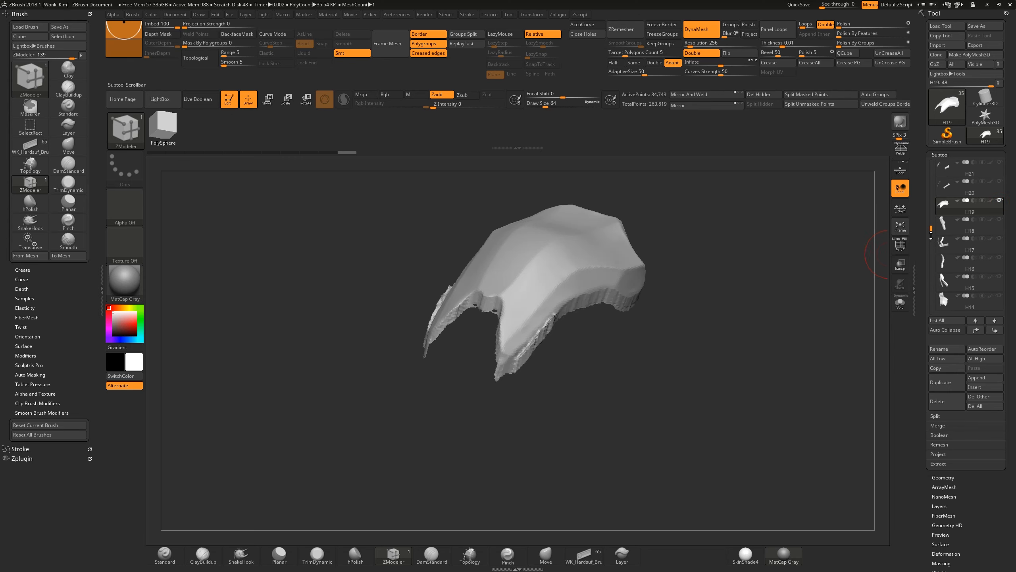
pyautogui.moveTo(931, 229); pyautogui.dragTo(931, 160)
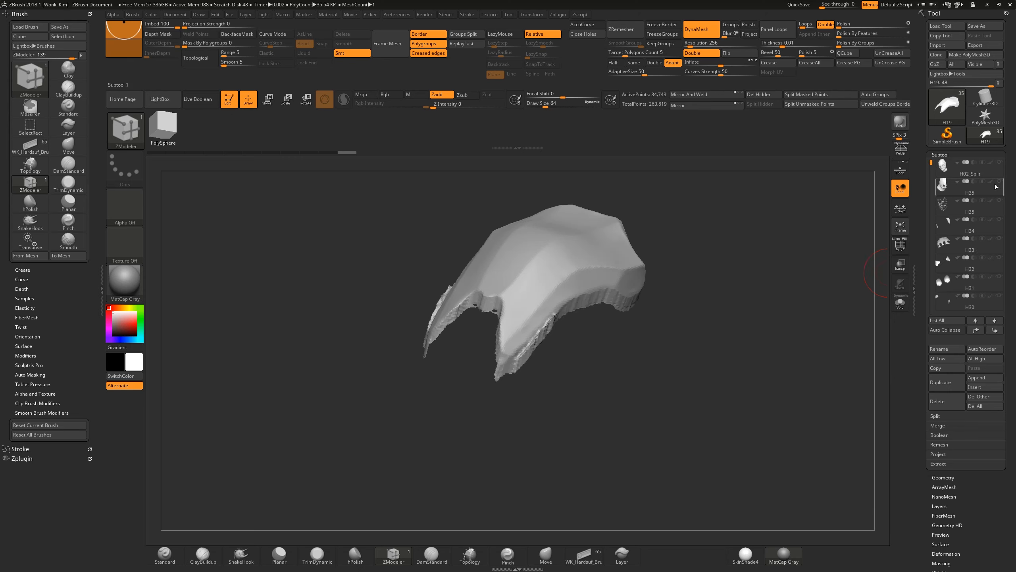
pyautogui.moveTo(929, 163); pyautogui.dragTo(930, 227)
pyautogui.press('n')
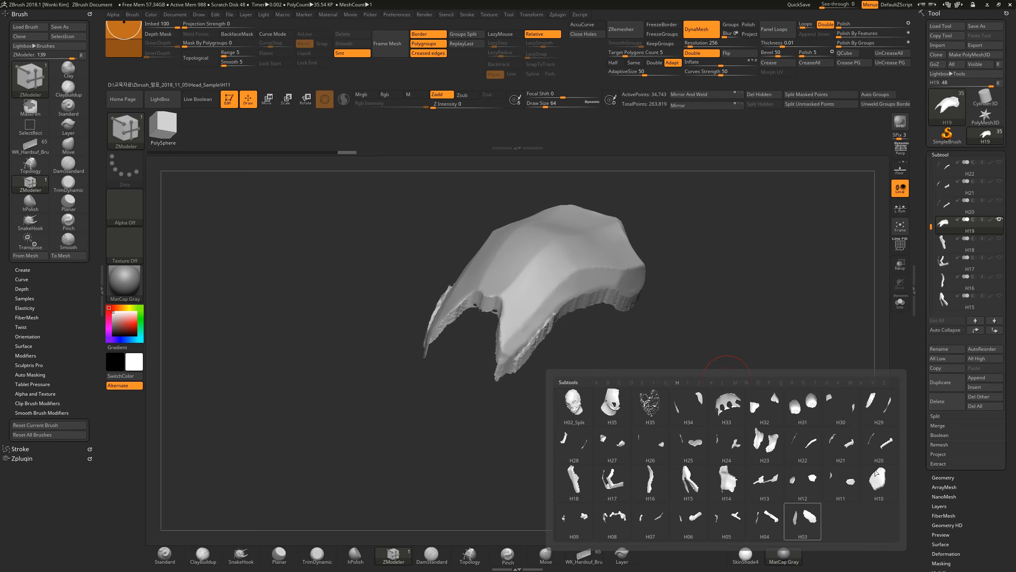
pyautogui.click(878, 490)
pyautogui.moveTo(624, 366)
pyautogui.mouseDown()
pyautogui.moveTo(653, 353)
pyautogui.moveTo(610, 356)
pyautogui.moveTo(643, 402)
pyautogui.moveTo(612, 396)
pyautogui.moveTo(534, 294)
pyautogui.moveTo(630, 399)
pyautogui.moveTo(642, 381)
pyautogui.moveTo(662, 397)
pyautogui.mouseUp()
# Make the H02_Split head subtool active and visible, and view the assembled head from the front.
pyautogui.press('n')
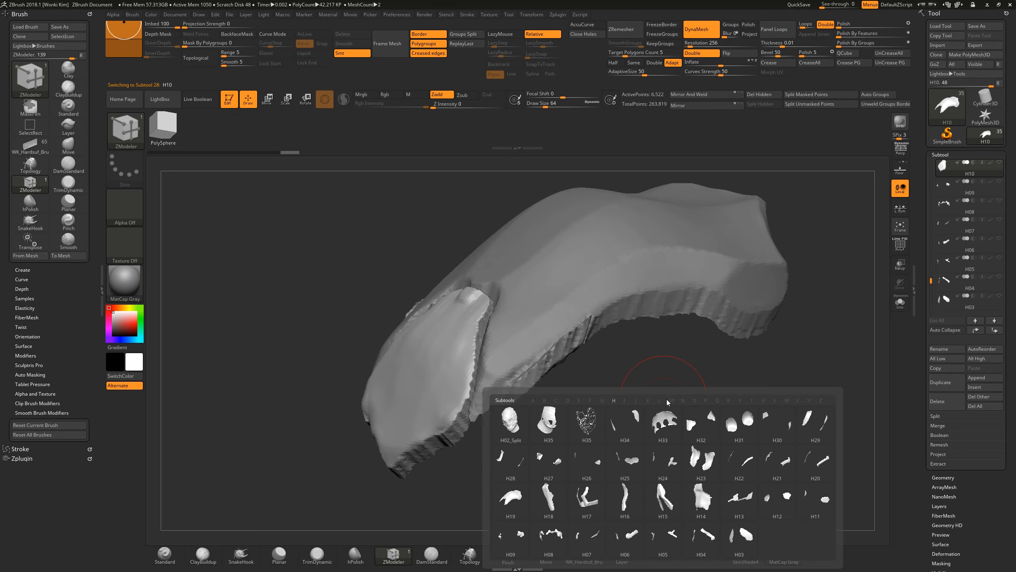
pyautogui.click(510, 423)
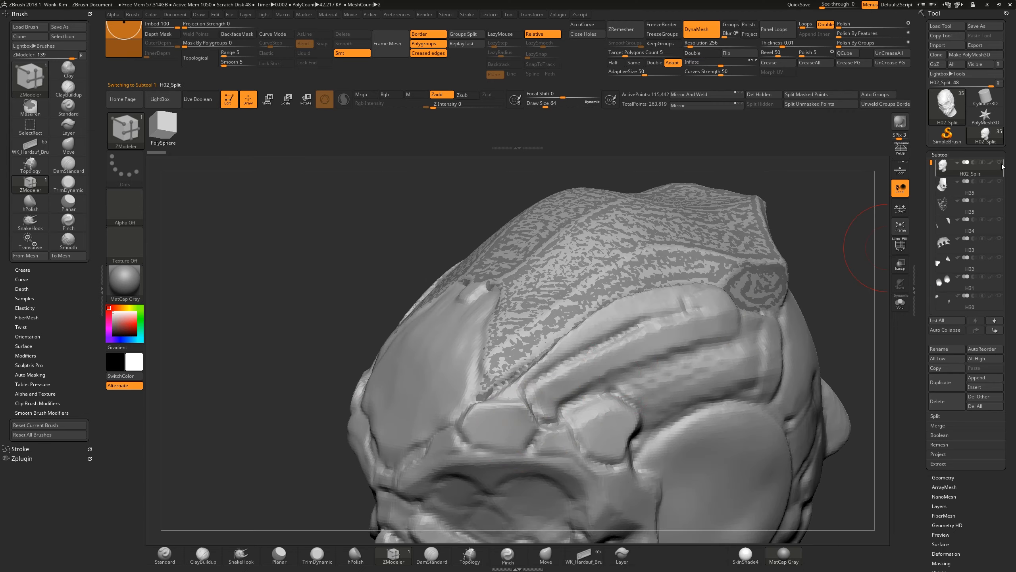
pyautogui.moveTo(846, 256)
pyautogui.mouseDown()
pyautogui.moveTo(839, 269)
pyautogui.moveTo(719, 325)
pyautogui.moveTo(717, 342)
pyautogui.moveTo(728, 346)
pyautogui.moveTo(719, 315)
pyautogui.mouseUp()
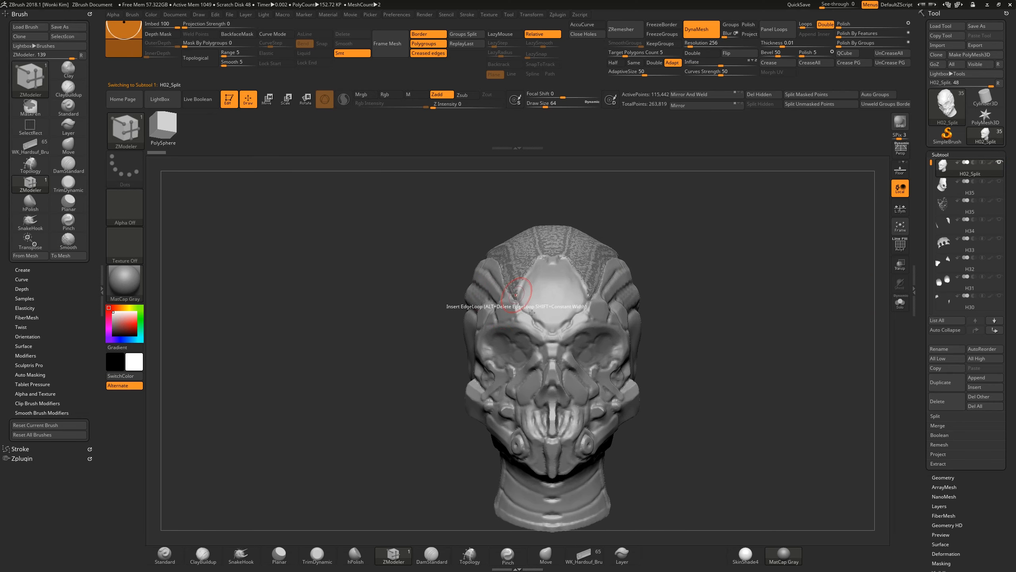
# Move the H02_Split head sideways so it stands beside the H10 and H19 panels.
pyautogui.press('w')
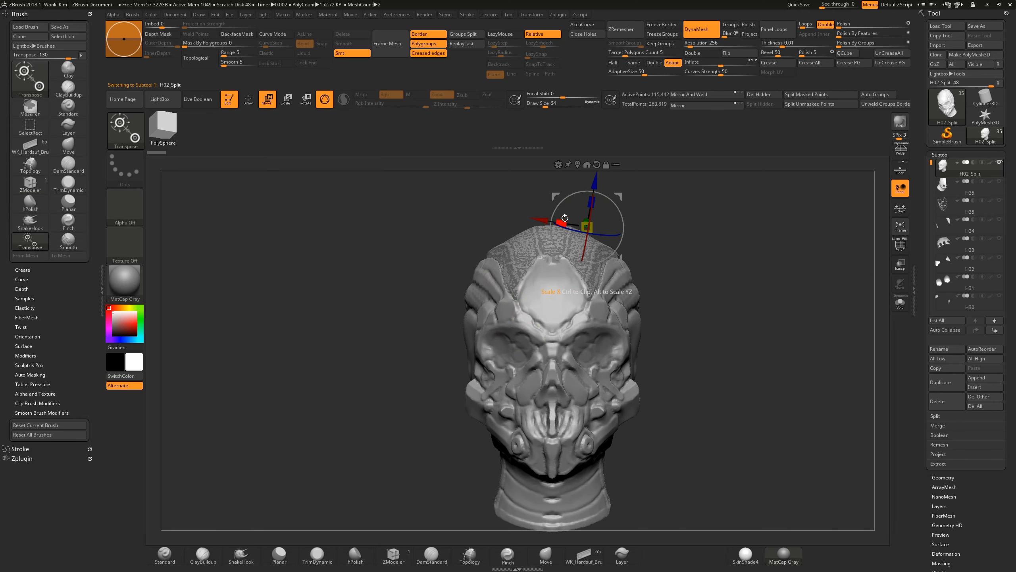
pyautogui.press('q')
pyautogui.press('w')
pyautogui.moveTo(620, 196); pyautogui.dragTo(357, 192)
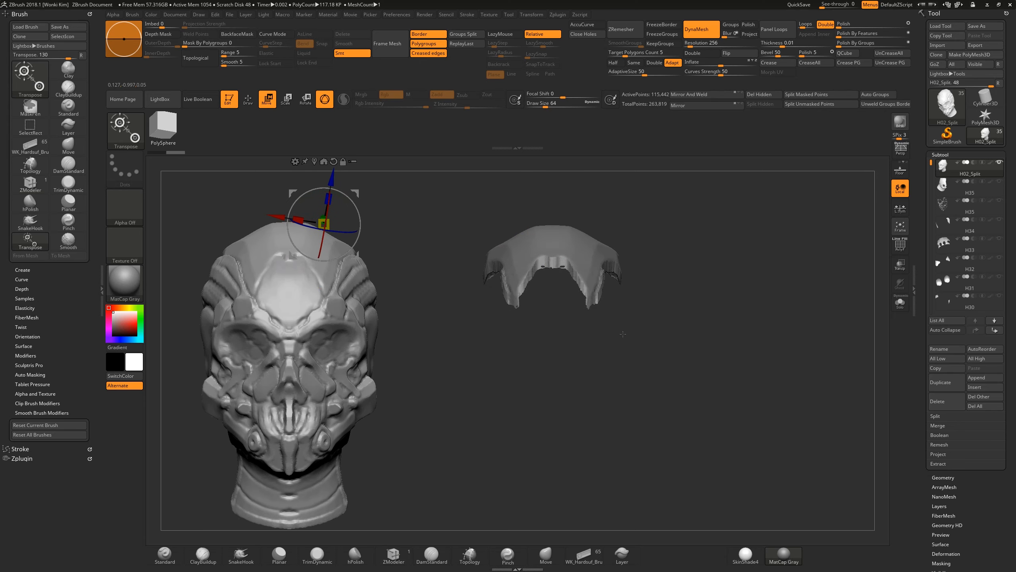
pyautogui.press('q')
pyautogui.moveTo(664, 316); pyautogui.dragTo(620, 366)
# Make H10 the active subtool and check in Solo and from several angles how it meets H19.
pyautogui.press('n')
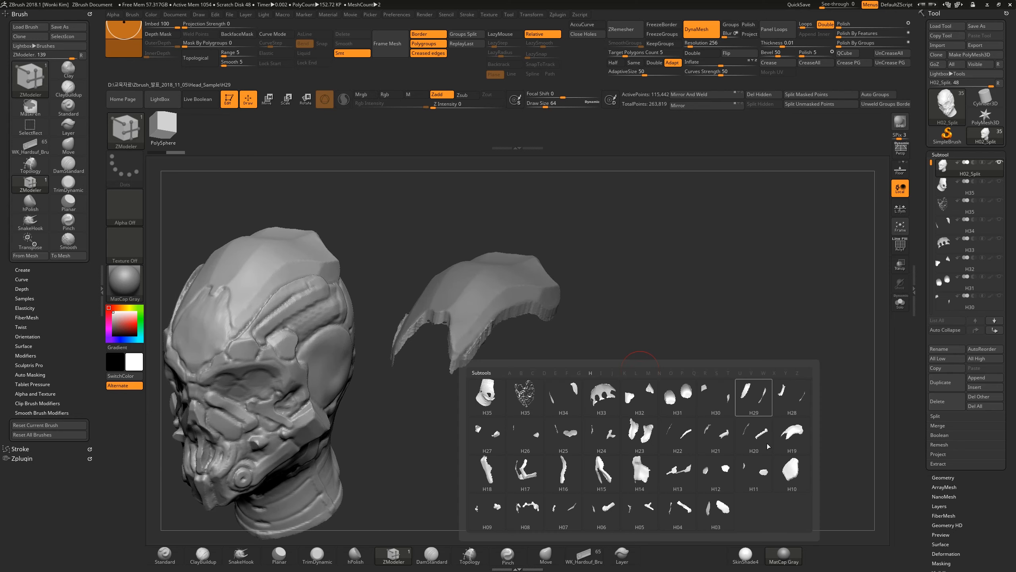
pyautogui.click(793, 472)
pyautogui.keyDown('alt'); pyautogui.moveTo(612, 330); pyautogui.dragTo(722, 340); pyautogui.keyUp('alt')
pyautogui.moveTo(722, 340); pyautogui.dragTo(648, 355)
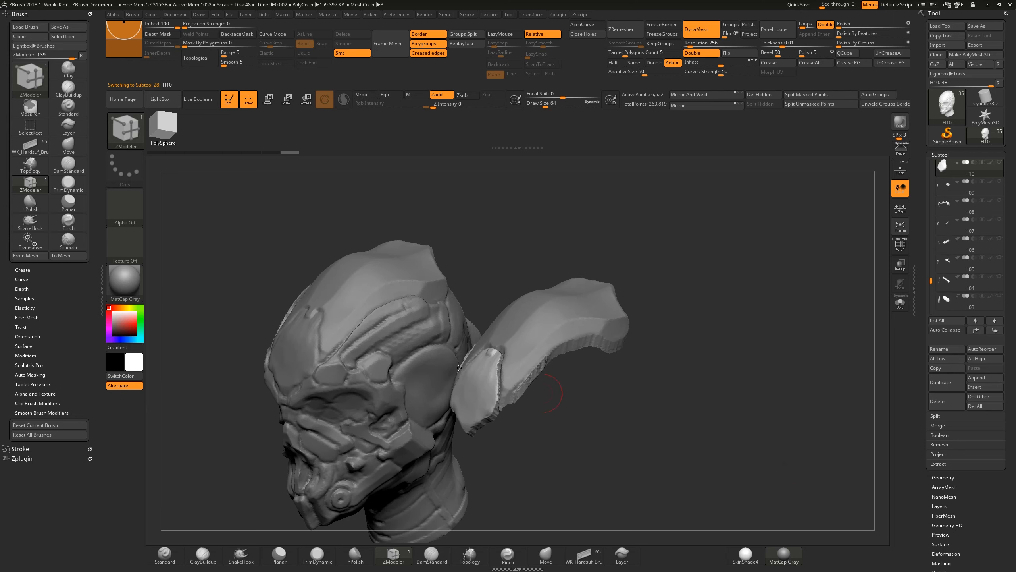
pyautogui.moveTo(581, 400); pyautogui.dragTo(543, 378)
pyautogui.click(900, 302)
pyautogui.click(900, 303)
pyautogui.moveTo(651, 413); pyautogui.dragTo(510, 365)
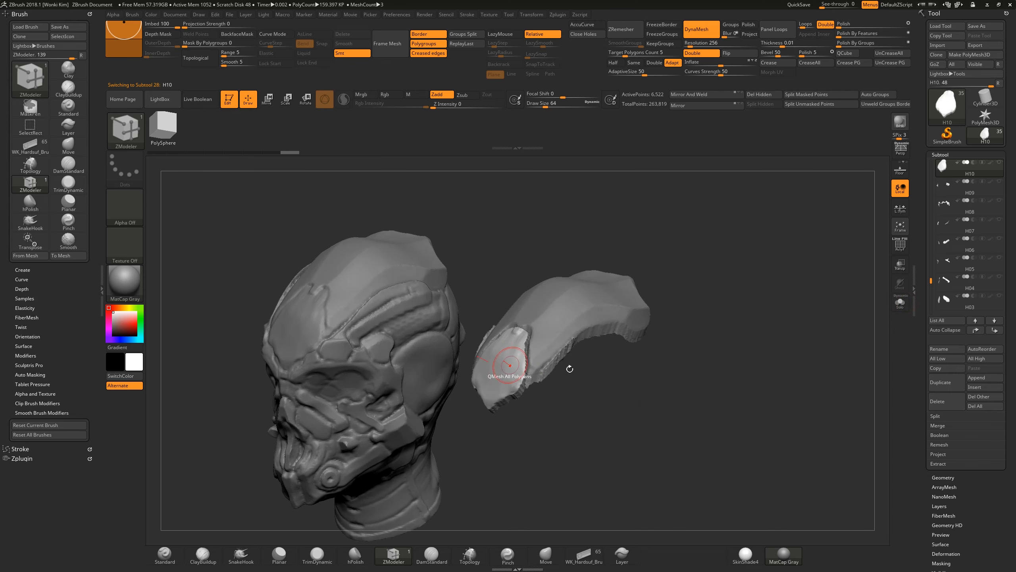
pyautogui.moveTo(654, 387); pyautogui.dragTo(658, 377)
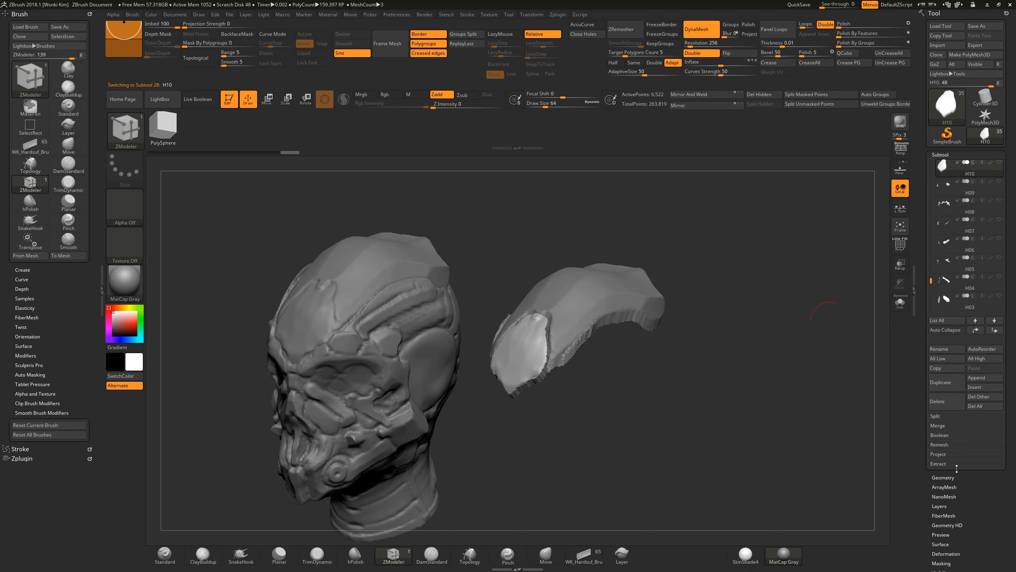
# Thicken the H10 forehead panel with the Inflate deformation and remesh it with DynaMesh.
pyautogui.scroll(-5, 917, 442)
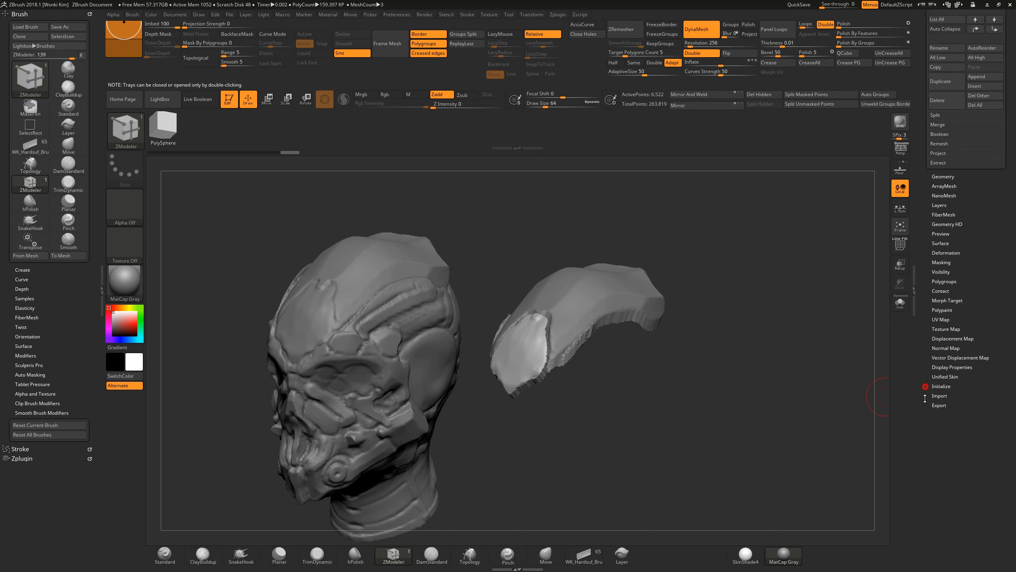
pyautogui.click(946, 319)
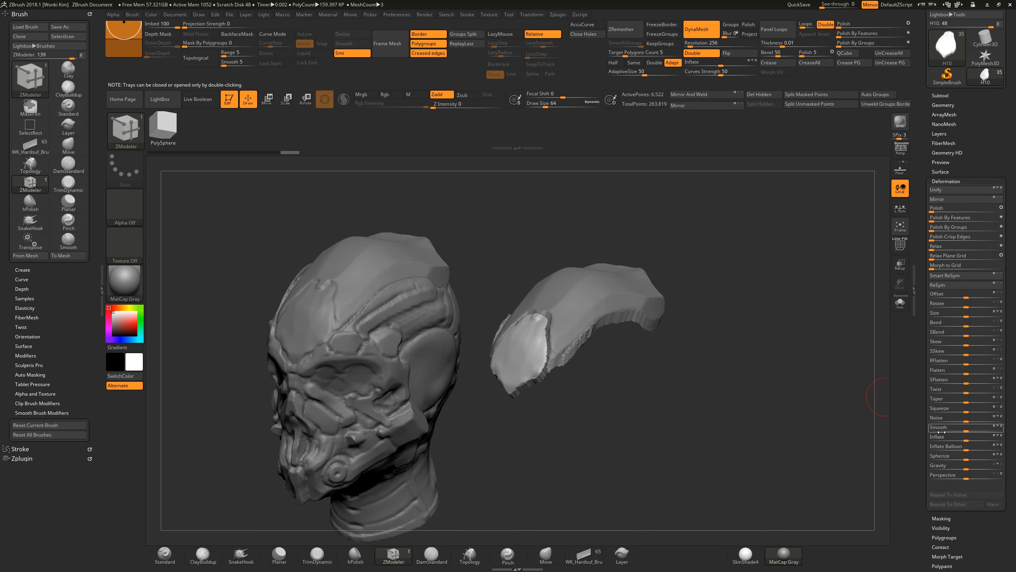
pyautogui.moveTo(803, 289); pyautogui.dragTo(726, 113)
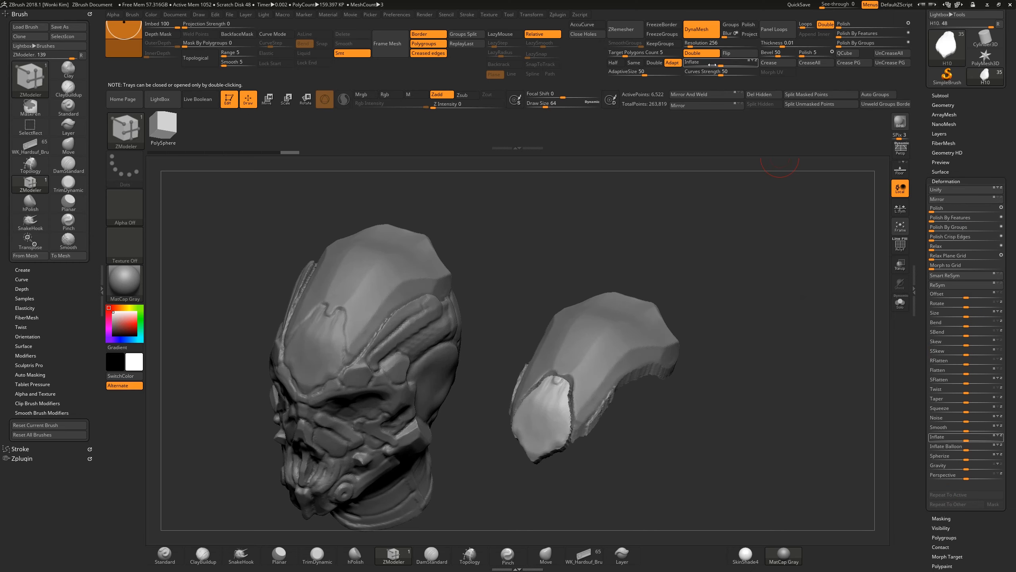
pyautogui.moveTo(676, 372)
pyautogui.mouseDown()
pyautogui.moveTo(667, 412)
pyautogui.moveTo(613, 394)
pyautogui.moveTo(638, 411)
pyautogui.moveTo(707, 365)
pyautogui.mouseUp()
pyautogui.press('ctrl')
pyautogui.keyDown('alt'); pyautogui.moveTo(622, 355); pyautogui.dragTo(789, 396); pyautogui.keyUp('alt')
pyautogui.moveTo(562, 289)
pyautogui.mouseDown()
pyautogui.moveTo(573, 271)
pyautogui.moveTo(638, 286)
pyautogui.moveTo(675, 234)
pyautogui.moveTo(685, 272)
pyautogui.moveTo(721, 268)
pyautogui.moveTo(742, 289)
pyautogui.moveTo(773, 397)
pyautogui.moveTo(747, 410)
pyautogui.mouseUp()
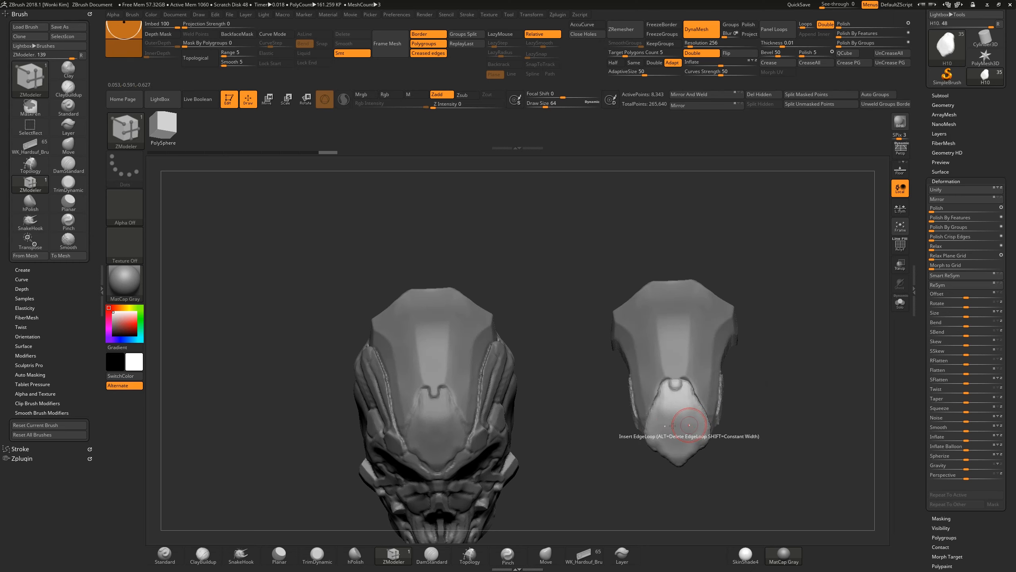
# Choose ClayBuildup for sculpting and ClipCurve as the clipping brush, with the forehead panel facing the view.
pyautogui.click(200, 555)
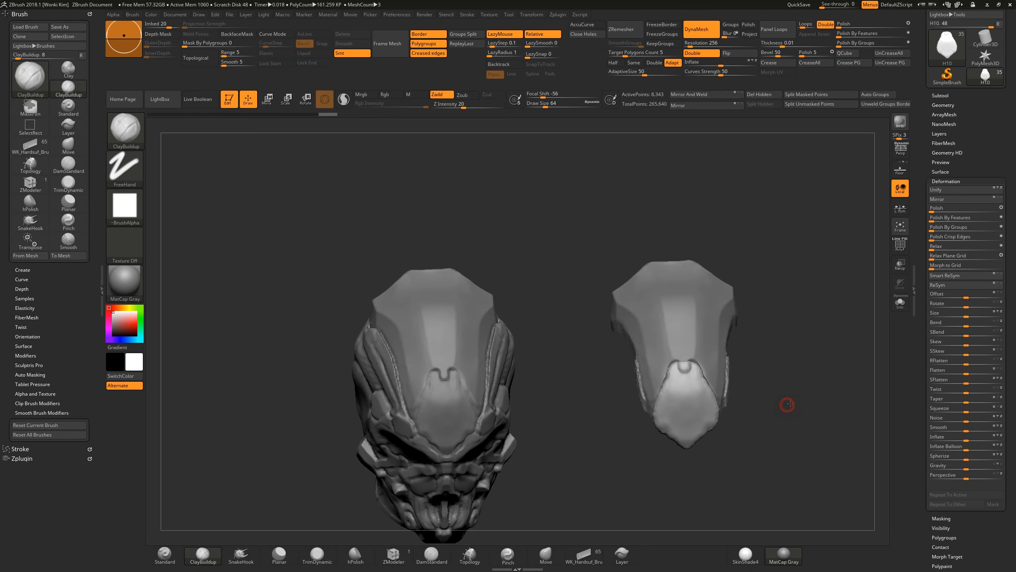
pyautogui.keyDown('shift'); pyautogui.moveTo(769, 415); pyautogui.dragTo(744, 391); pyautogui.keyUp('shift')
pyautogui.keyDown('shift'); pyautogui.moveTo(749, 382); pyautogui.dragTo(756, 401); pyautogui.keyUp('shift')
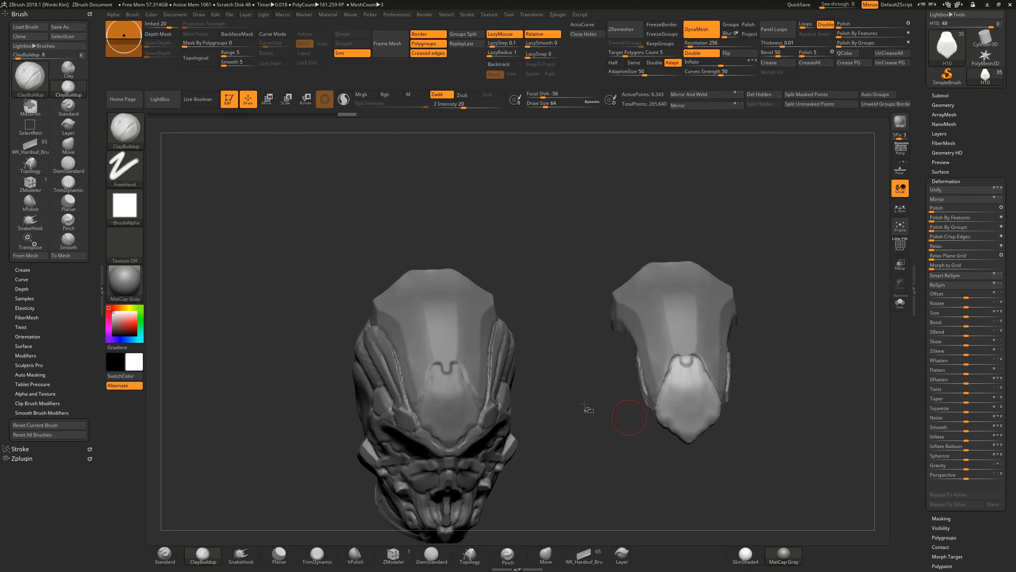
pyautogui.keyDown('ctrl'); pyautogui.keyDown('shift'); pyautogui.click(127, 130); pyautogui.keyUp('shift'); pyautogui.keyUp('ctrl')
pyautogui.keyDown('ctrl'); pyautogui.keyDown('shift'); pyautogui.click(254, 172); pyautogui.keyUp('shift'); pyautogui.keyUp('ctrl')
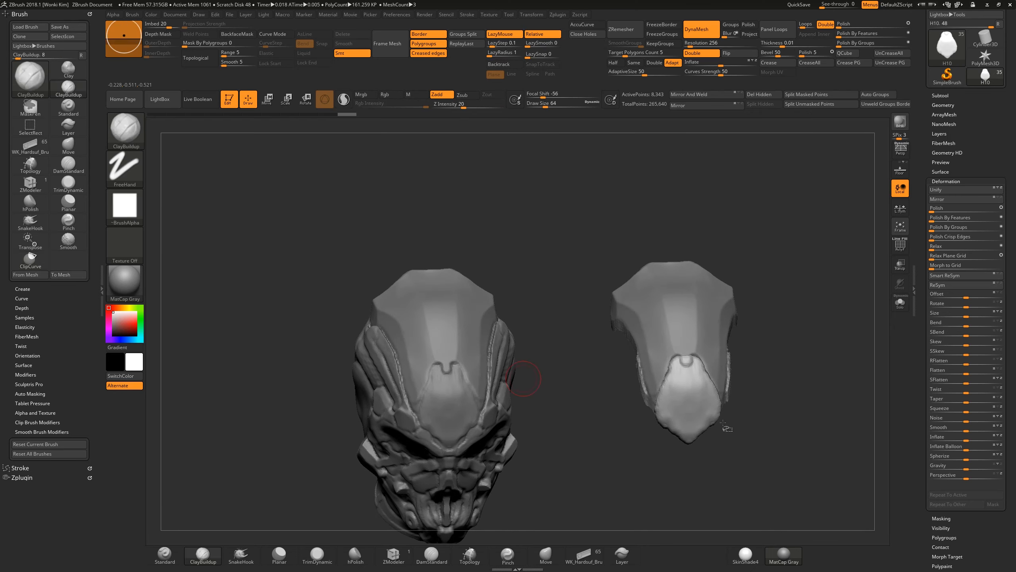
pyautogui.moveTo(752, 438)
pyautogui.keyDown('ctrl'); pyautogui.keyDown('shift'); pyautogui.mouseDown()
pyautogui.moveTo(640, 443)
pyautogui.moveTo(630, 461)
pyautogui.moveTo(649, 388)
pyautogui.mouseUp(); pyautogui.keyUp('shift'); pyautogui.keyUp('ctrl')
pyautogui.hotkey('ctrl', 'z')
pyautogui.moveTo(664, 485)
pyautogui.keyDown('ctrl'); pyautogui.keyDown('shift'); pyautogui.mouseDown()
pyautogui.moveTo(697, 423)
pyautogui.moveTo(700, 432)
pyautogui.moveTo(692, 429)
pyautogui.mouseUp(); pyautogui.keyUp('shift'); pyautogui.keyUp('ctrl')
pyautogui.hotkey('ctrl', 'z')
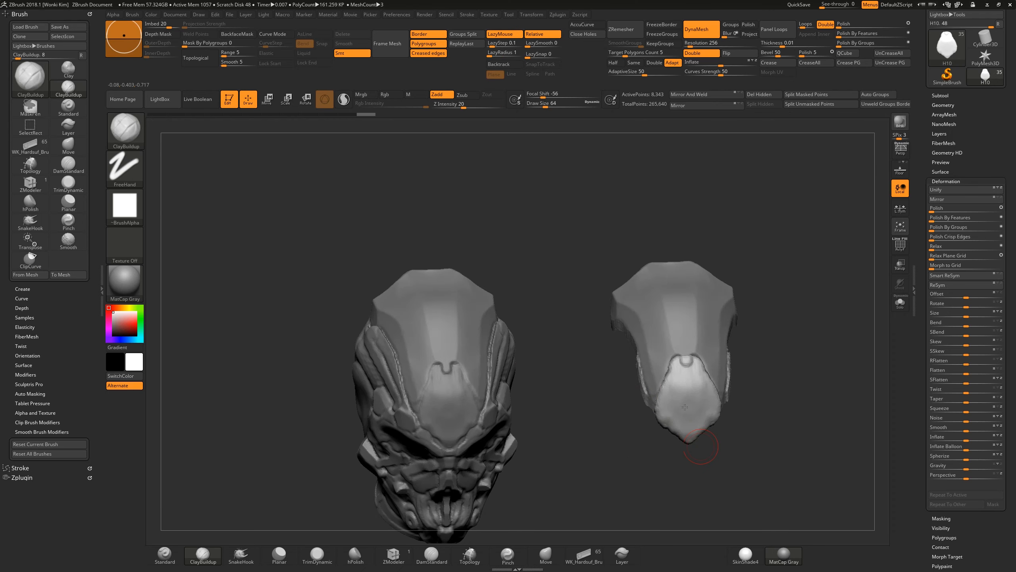
# Clip the side and lower edges of the H10 panel into a cleaner tapered outline with ClipCurve, remeshing between cuts.
pyautogui.moveTo(725, 461)
pyautogui.mouseDown()
pyautogui.moveTo(705, 401)
pyautogui.moveTo(740, 368)
pyautogui.moveTo(739, 435)
pyautogui.moveTo(737, 397)
pyautogui.moveTo(733, 420)
pyautogui.moveTo(617, 425)
pyautogui.moveTo(619, 438)
pyautogui.moveTo(664, 471)
pyautogui.moveTo(659, 438)
pyautogui.moveTo(651, 440)
pyautogui.moveTo(659, 449)
pyautogui.moveTo(662, 386)
pyautogui.mouseUp()
pyautogui.keyDown('ctrl'); pyautogui.keyDown('shift'); pyautogui.moveTo(659, 433); pyautogui.dragTo(648, 402); pyautogui.keyUp('shift'); pyautogui.keyUp('ctrl')
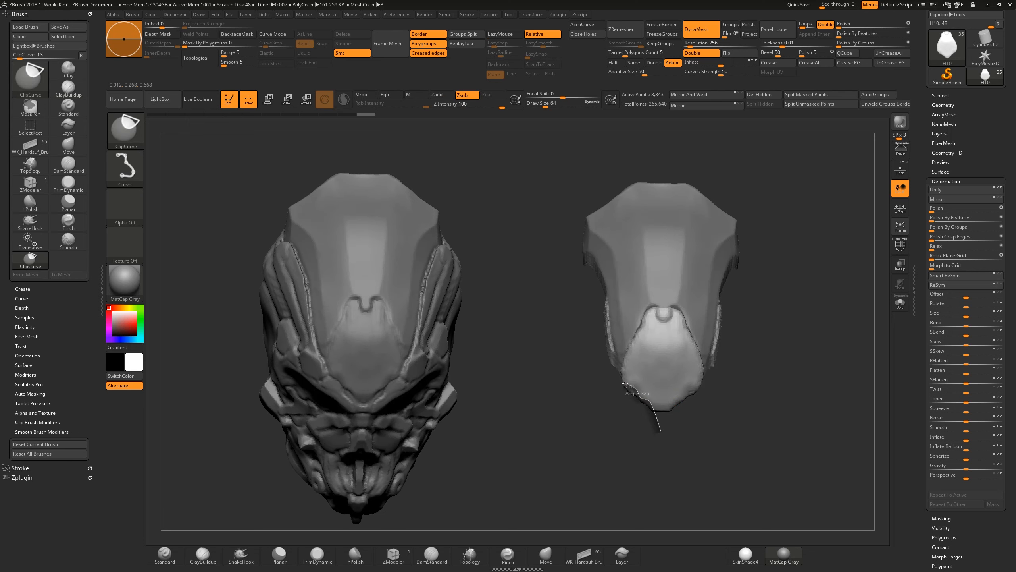
pyautogui.moveTo(599, 431); pyautogui.dragTo(608, 370)
pyautogui.moveTo(603, 366)
pyautogui.keyDown('ctrl'); pyautogui.mouseDown()
pyautogui.moveTo(671, 427)
pyautogui.moveTo(749, 399)
pyautogui.moveTo(738, 386)
pyautogui.moveTo(755, 403)
pyautogui.moveTo(751, 418)
pyautogui.mouseUp(); pyautogui.keyUp('ctrl')
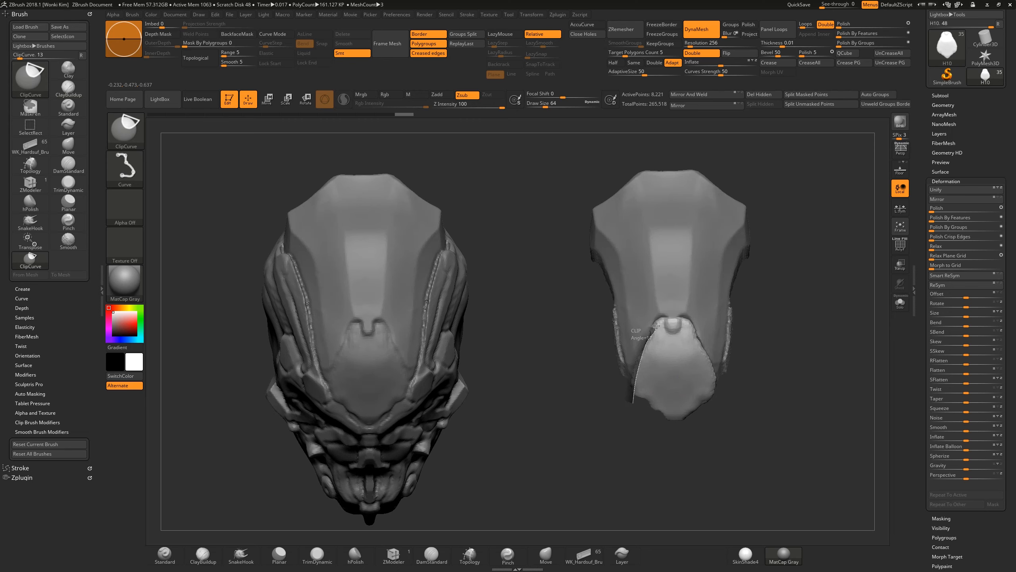
pyautogui.keyDown('ctrl'); pyautogui.keyDown('shift'); pyautogui.moveTo(660, 310); pyautogui.dragTo(660, 310); pyautogui.keyUp('shift'); pyautogui.keyUp('ctrl')
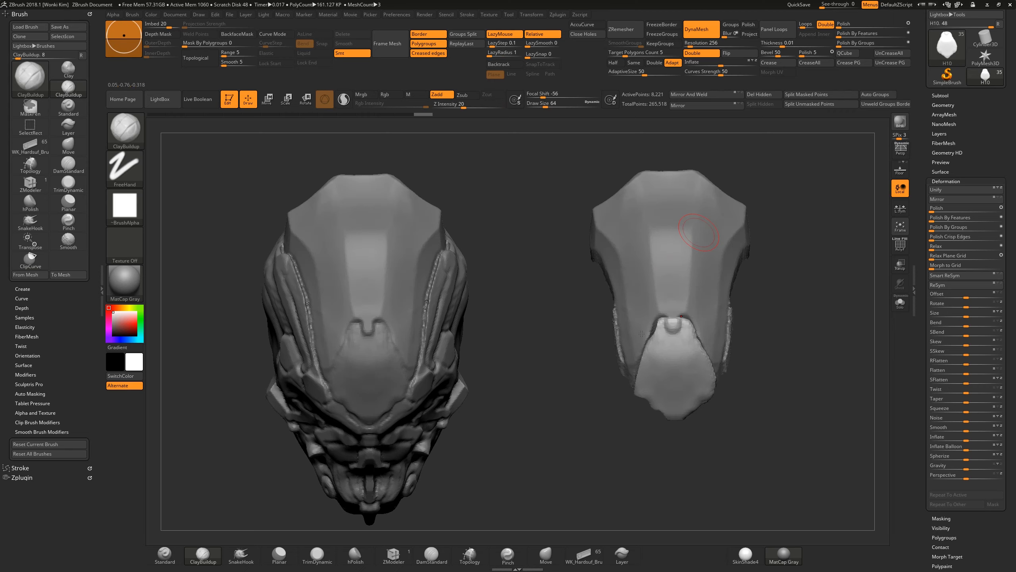
# Inflate the clipped H10 panel and update its DynaMesh.
pyautogui.moveTo(598, 424)
pyautogui.mouseDown()
pyautogui.moveTo(560, 384)
pyautogui.moveTo(612, 360)
pyautogui.moveTo(632, 336)
pyautogui.moveTo(716, 329)
pyautogui.mouseUp()
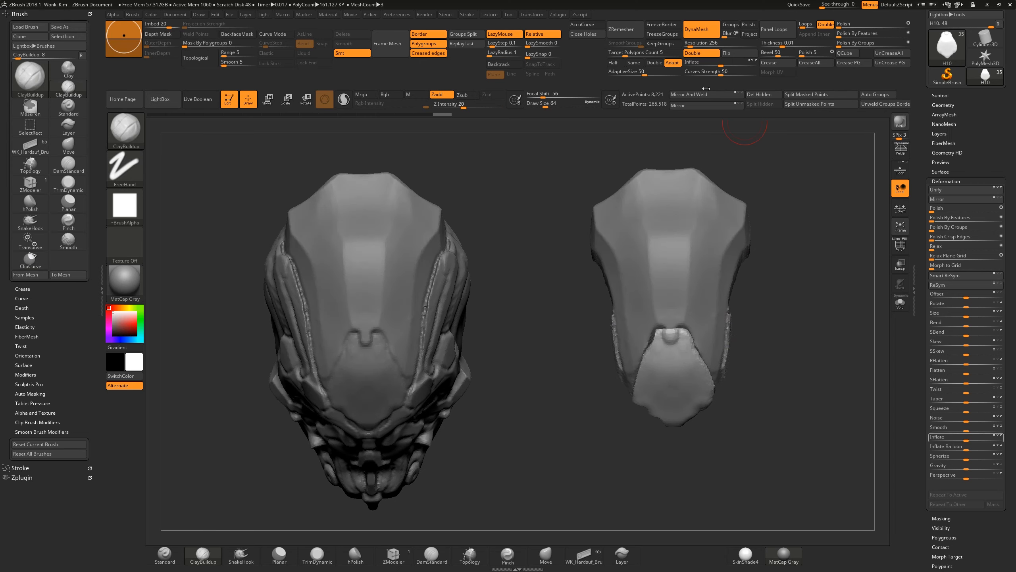
pyautogui.moveTo(784, 423); pyautogui.dragTo(786, 320)
pyautogui.moveTo(756, 282)
pyautogui.keyDown('alt'); pyautogui.mouseDown()
pyautogui.moveTo(760, 354)
pyautogui.moveTo(586, 359)
pyautogui.mouseUp(); pyautogui.keyUp('alt')
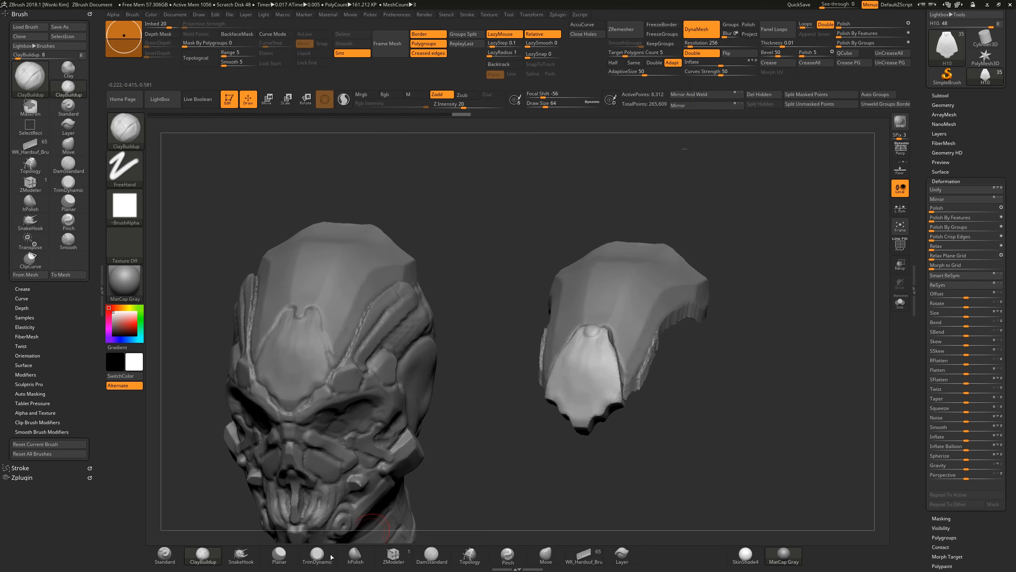
# Flatten the front surface of the H10 panel with hPolish at draw size 197.
pyautogui.click(354, 555)
pyautogui.press('space')
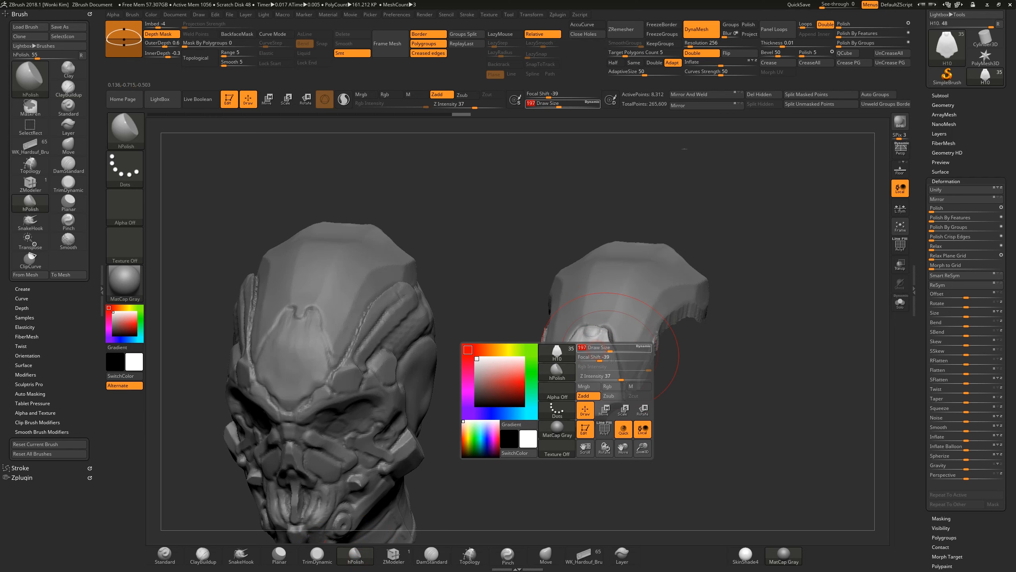
pyautogui.moveTo(556, 382); pyautogui.dragTo(577, 395)
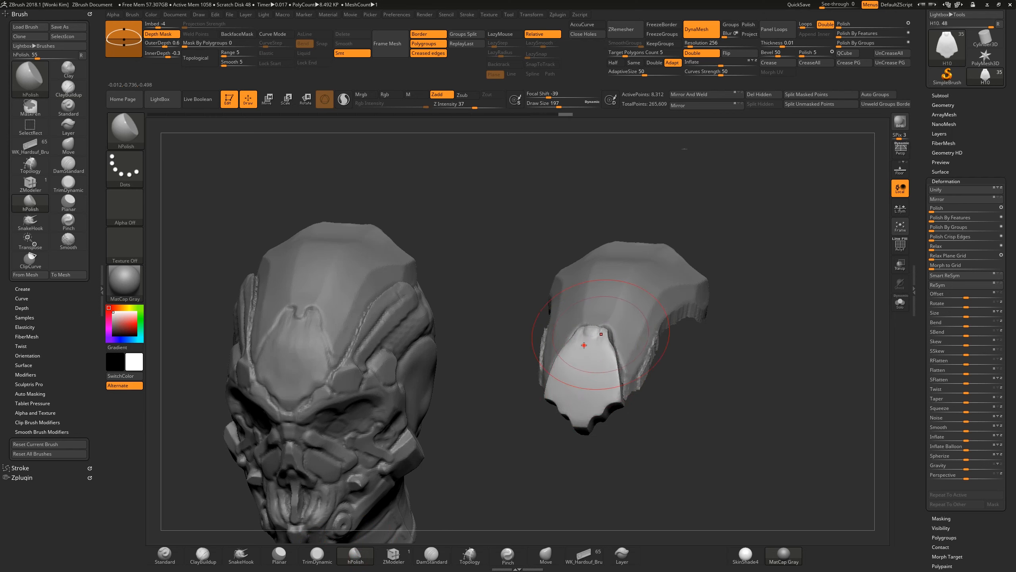
pyautogui.moveTo(582, 350); pyautogui.dragTo(587, 361)
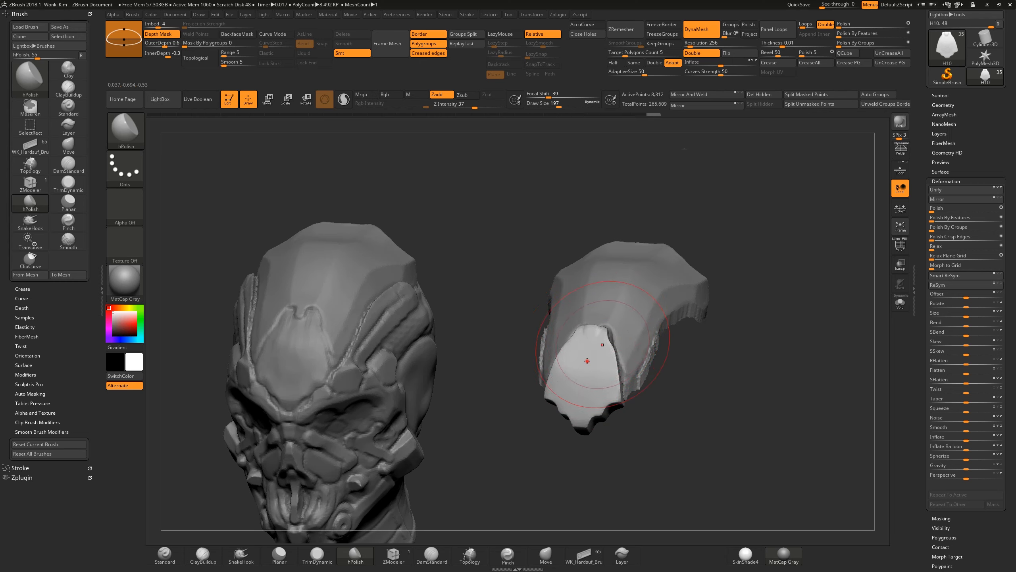
# Push the H10 panel inward along its depth axis toward H19 in the side view.
pyautogui.moveTo(704, 385); pyautogui.dragTo(725, 411)
pyautogui.moveTo(673, 364); pyautogui.dragTo(523, 362)
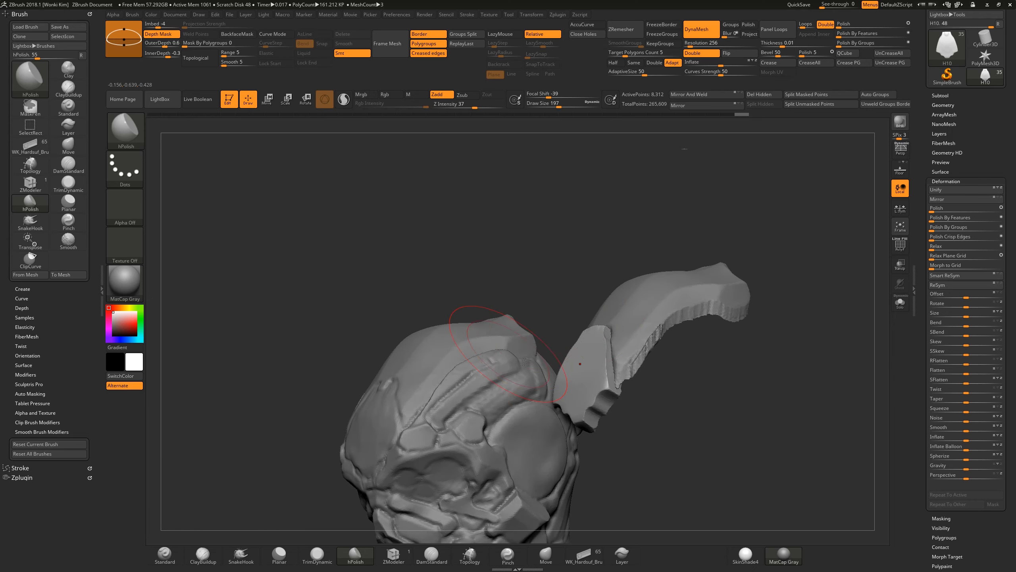
pyautogui.moveTo(638, 480); pyautogui.dragTo(516, 369)
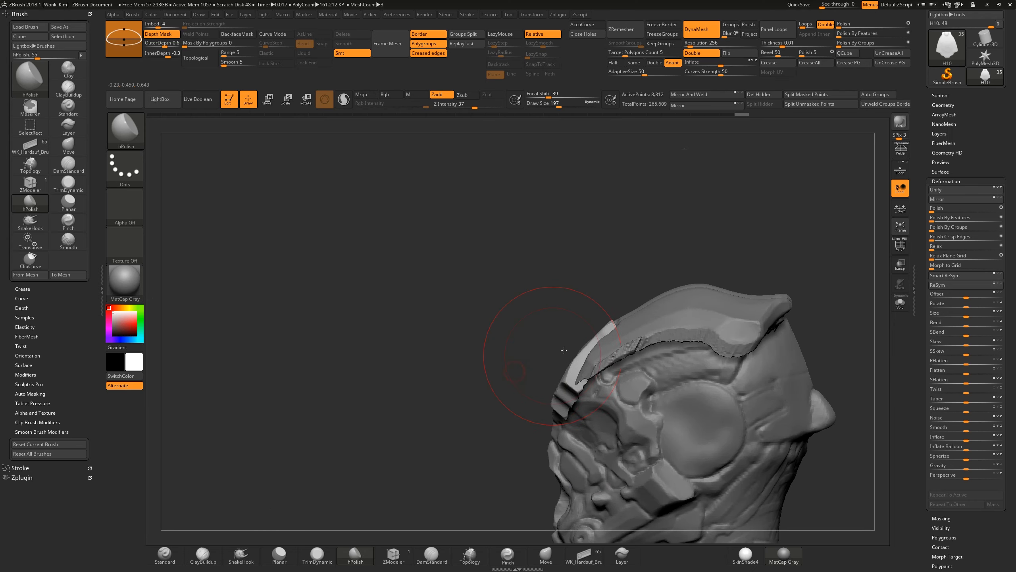
pyautogui.press('w')
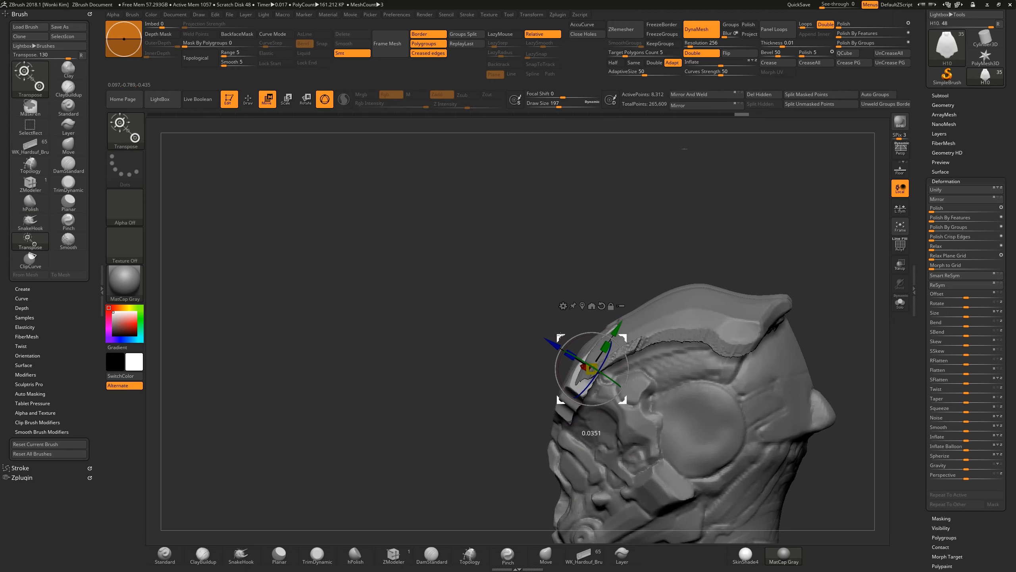
pyautogui.moveTo(503, 335); pyautogui.dragTo(528, 347)
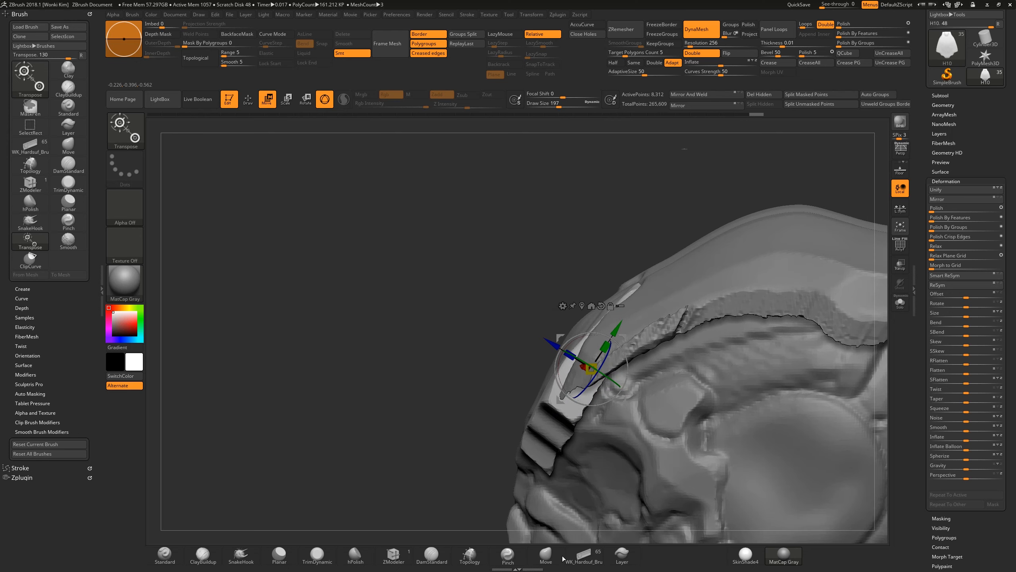
# Reshape the H10 panel to fit against H19 with the Move brush at draw size 172.
pyautogui.click(546, 554)
pyautogui.press('space')
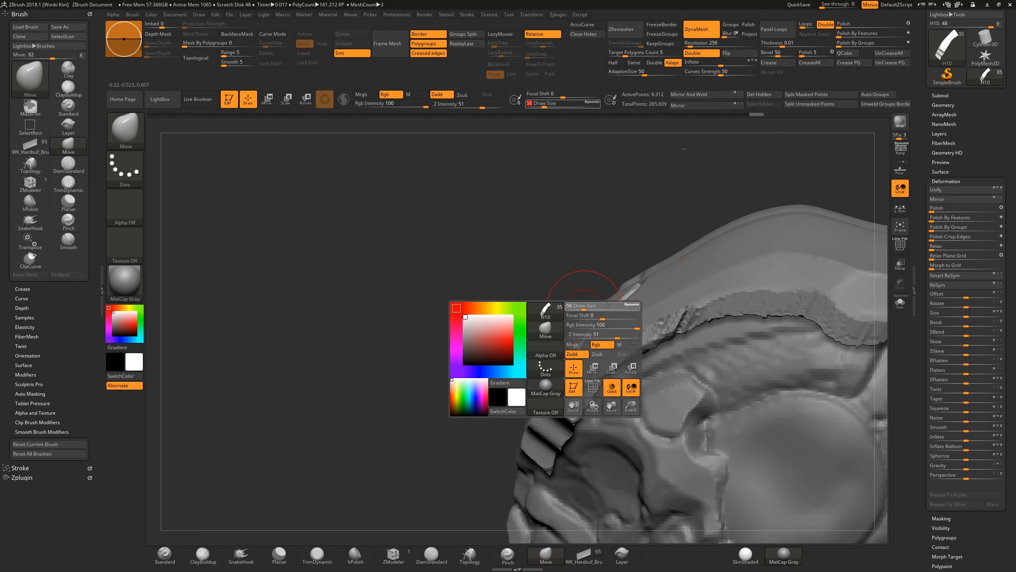
pyautogui.press('space')
pyautogui.click(607, 313)
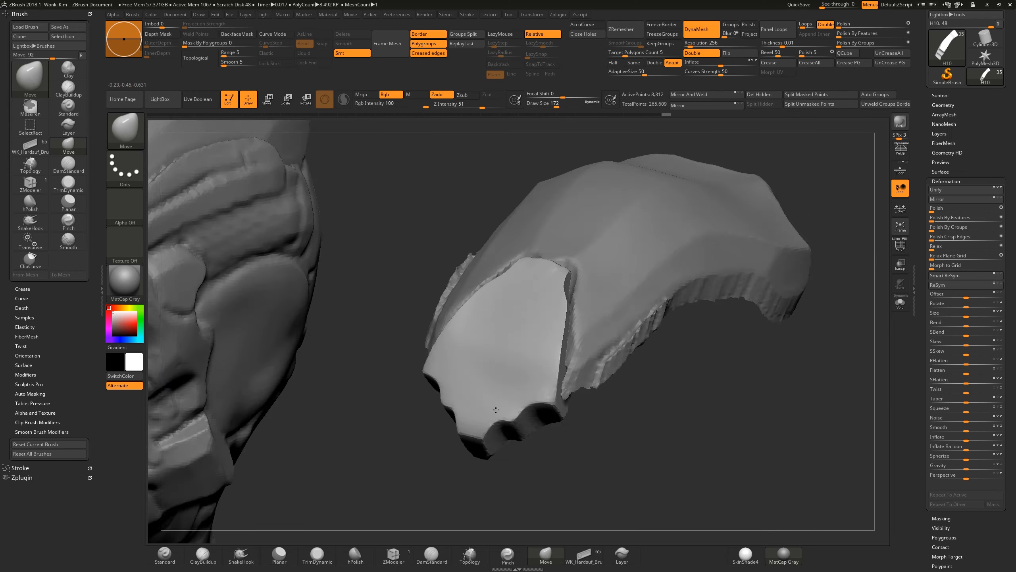
pyautogui.moveTo(623, 404)
pyautogui.mouseDown()
pyautogui.moveTo(626, 364)
pyautogui.moveTo(608, 423)
pyautogui.mouseUp()
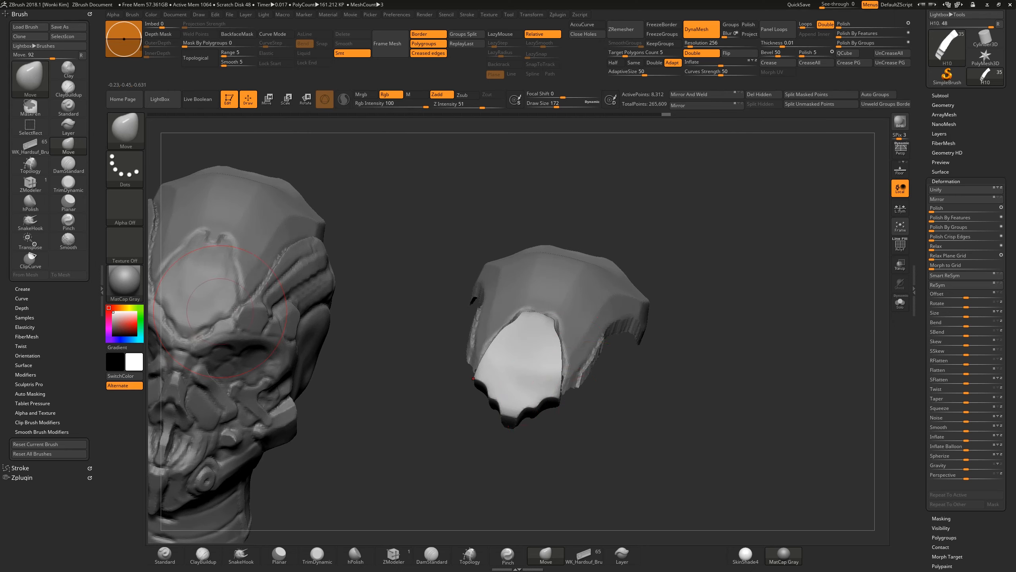
pyautogui.moveTo(608, 441); pyautogui.dragTo(228, 311)
pyautogui.moveTo(488, 480)
pyautogui.keyDown('shift'); pyautogui.mouseDown()
pyautogui.moveTo(518, 455)
pyautogui.moveTo(500, 482)
pyautogui.moveTo(536, 501)
pyautogui.moveTo(488, 442)
pyautogui.moveTo(451, 359)
pyautogui.mouseUp(); pyautogui.keyUp('shift')
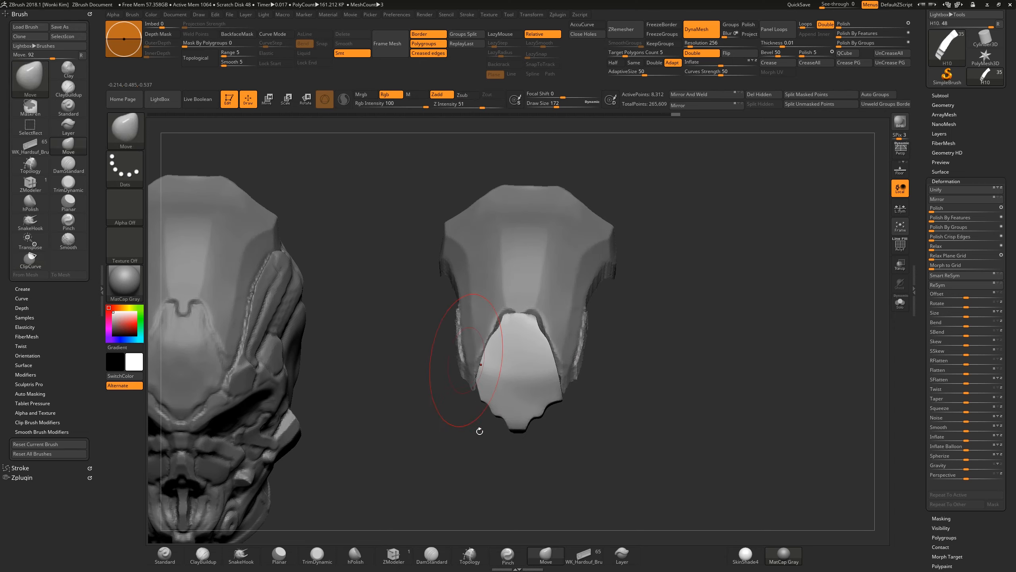
pyautogui.moveTo(688, 359); pyautogui.dragTo(619, 456)
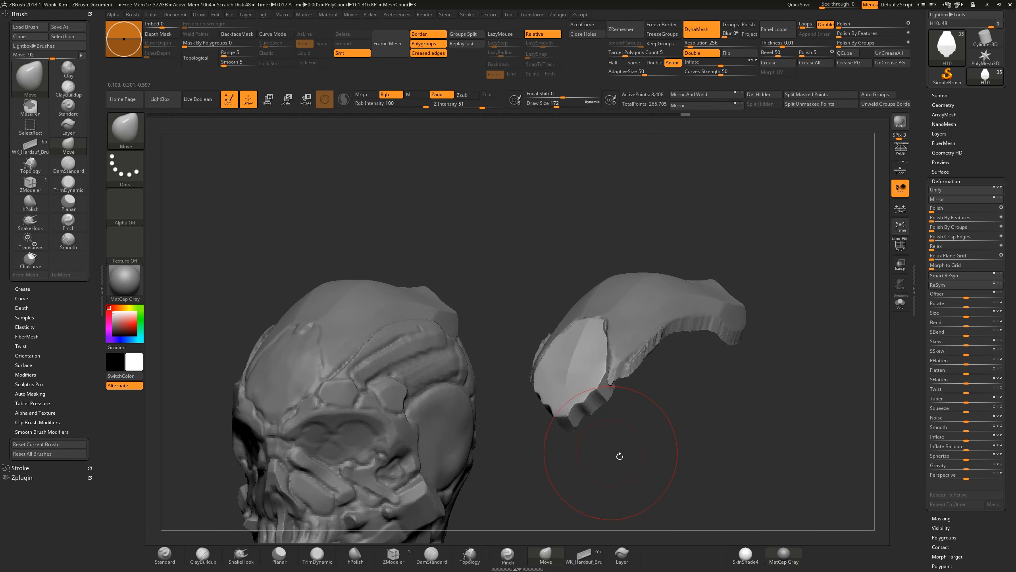
pyautogui.moveTo(530, 452); pyautogui.dragTo(508, 448)
pyautogui.keyDown('ctrl'); pyautogui.keyDown('shift'); pyautogui.moveTo(567, 432); pyautogui.dragTo(578, 462); pyautogui.keyUp('shift'); pyautogui.keyUp('ctrl')
pyautogui.keyDown('ctrl'); pyautogui.keyDown('shift'); pyautogui.moveTo(563, 385); pyautogui.dragTo(568, 385); pyautogui.keyUp('shift'); pyautogui.keyUp('ctrl')
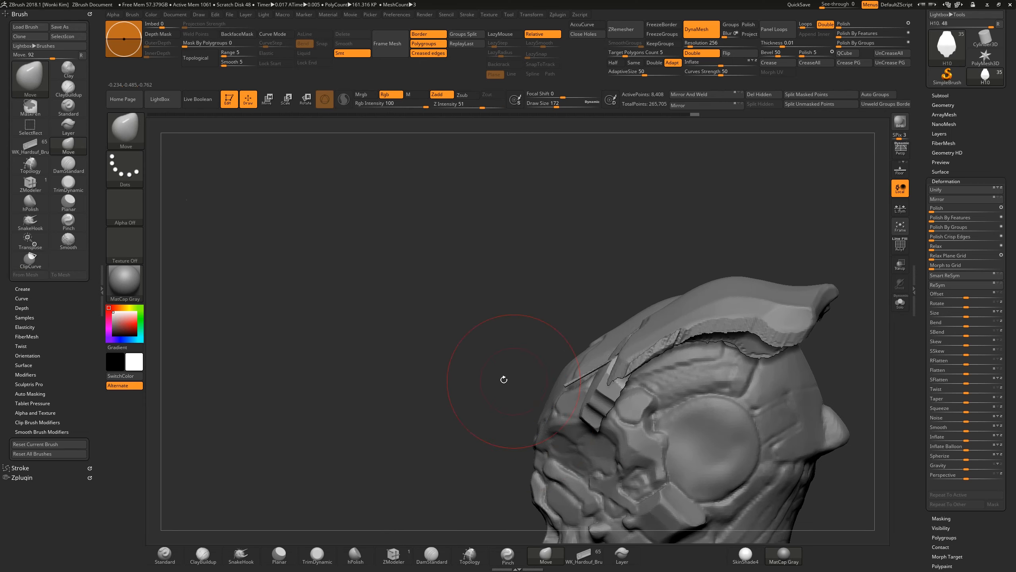
pyautogui.keyDown('shift'); pyautogui.moveTo(504, 379); pyautogui.dragTo(495, 379); pyautogui.keyUp('shift')
pyautogui.hotkey('ctrl', 'z')
# Clip the lower front of the H10 panel from the side with ClipCurve to bevel its tip.
pyautogui.keyDown('ctrl'); pyautogui.keyDown('shift'); pyautogui.moveTo(555, 473); pyautogui.dragTo(590, 335); pyautogui.keyUp('shift'); pyautogui.keyUp('ctrl')
pyautogui.moveTo(501, 372)
pyautogui.mouseDown()
pyautogui.moveTo(556, 392)
pyautogui.moveTo(528, 394)
pyautogui.moveTo(515, 375)
pyautogui.moveTo(318, 416)
pyautogui.mouseUp()
pyautogui.moveTo(560, 445)
pyautogui.keyDown('alt'); pyautogui.mouseDown()
pyautogui.moveTo(537, 473)
pyautogui.moveTo(520, 460)
pyautogui.mouseUp(); pyautogui.keyUp('alt')
# Polish the bevel edge at the lower tip of H10 with hPolish at draw size 29.
pyautogui.press('space')
pyautogui.moveTo(509, 417)
pyautogui.mouseDown()
pyautogui.moveTo(490, 416)
pyautogui.moveTo(497, 408)
pyautogui.mouseUp()
pyautogui.hotkey('ctrl', 'z')
pyautogui.press('b')
pyautogui.press('h')
pyautogui.press('p')
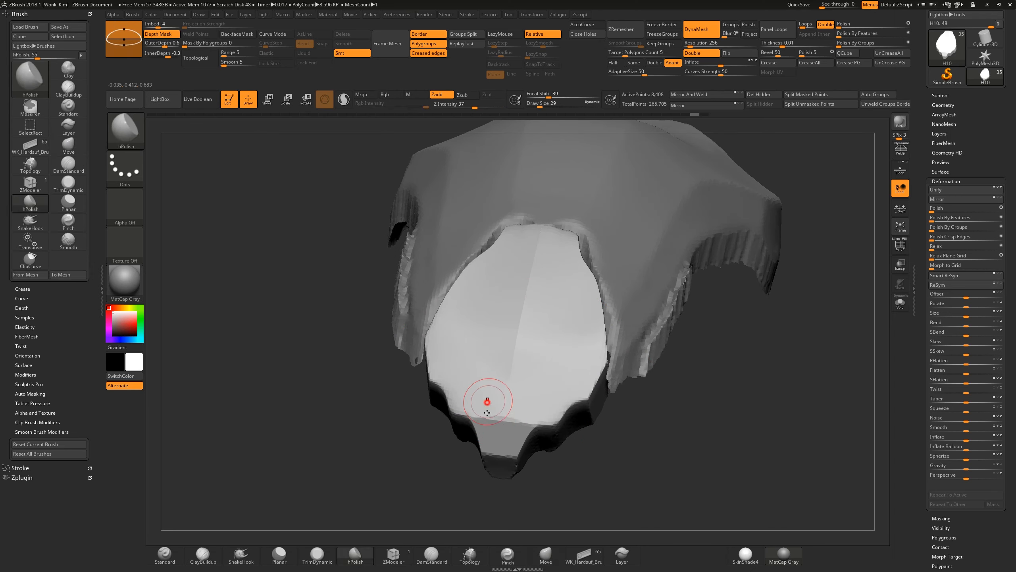
pyautogui.moveTo(490, 408); pyautogui.dragTo(510, 411)
# Build up the bevel edge at H10's lower tip with ClayBuildup, LazyMouse off, and polish it with hPolish at draw size 29.
pyautogui.click(203, 554)
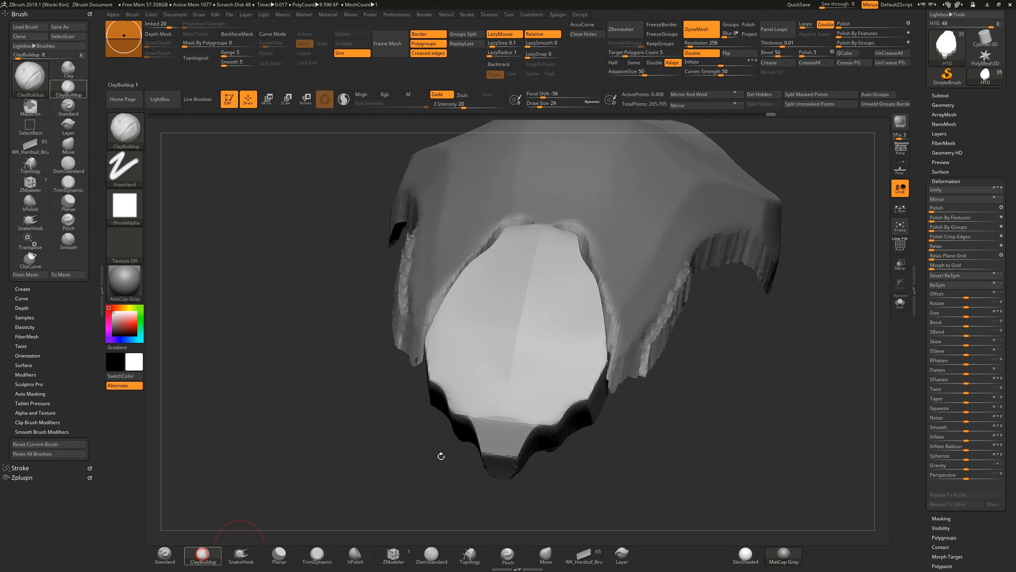
pyautogui.moveTo(487, 430); pyautogui.dragTo(505, 426)
pyautogui.press('l')
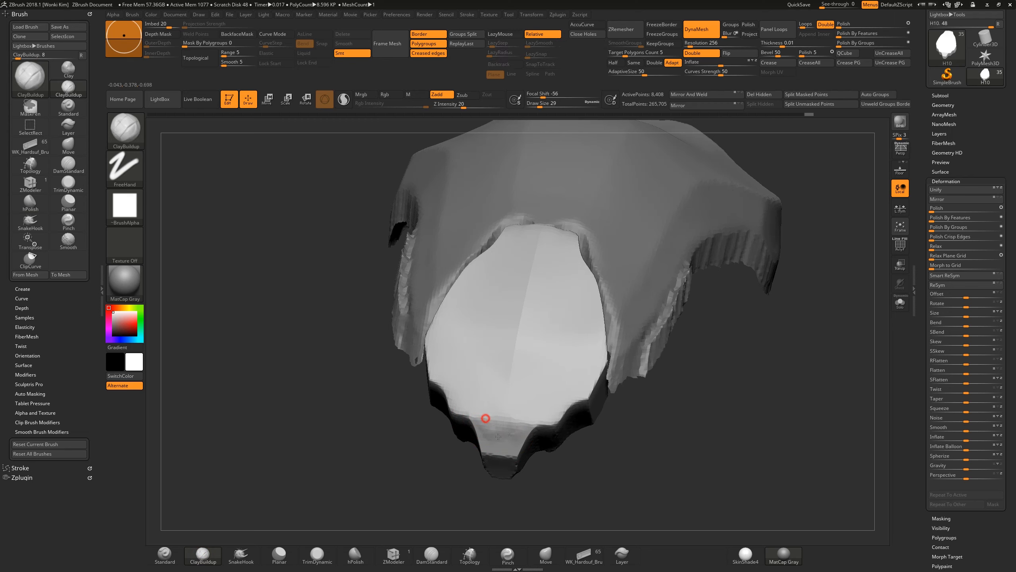
pyautogui.moveTo(522, 419); pyautogui.dragTo(488, 432)
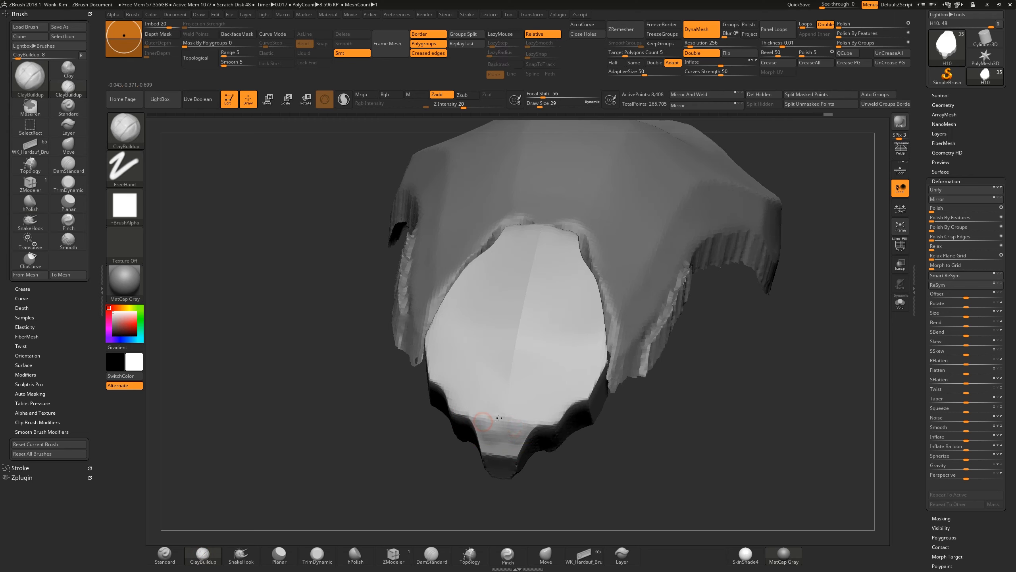
pyautogui.press('b')
pyautogui.press('h')
pyautogui.press('p')
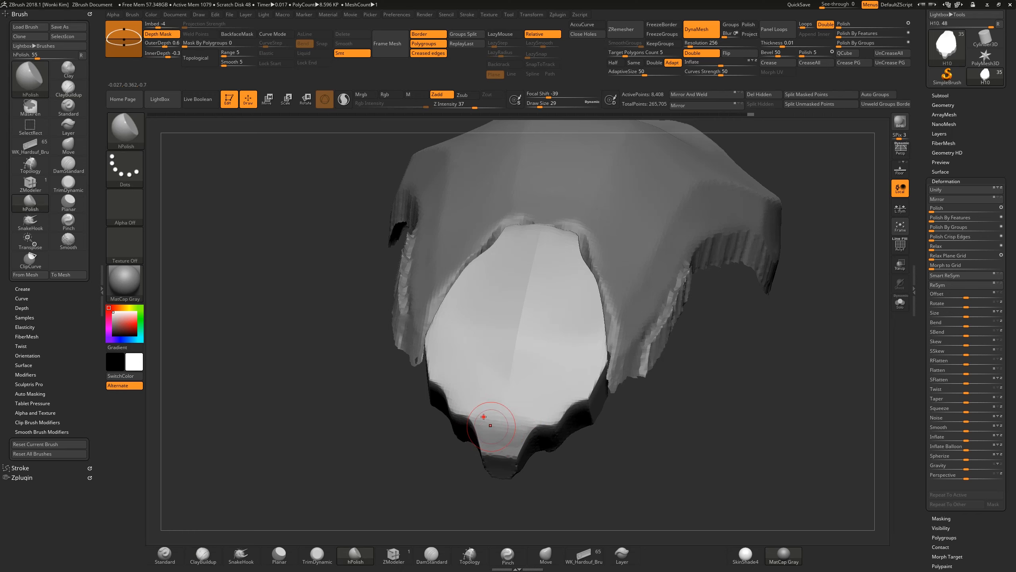
pyautogui.moveTo(579, 466); pyautogui.dragTo(511, 470)
# Fill the side of H10's lower tip with ClayBuildup and flatten the transition above it with hPolish.
pyautogui.press('b')
pyautogui.press('c')
pyautogui.press('b')
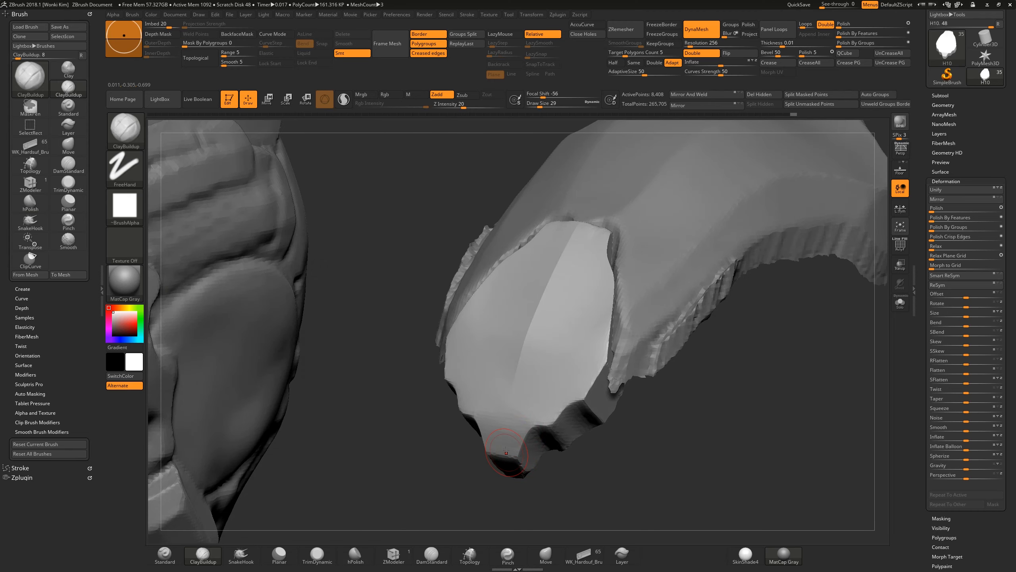
pyautogui.press('b')
pyautogui.press('h')
pyautogui.press('p')
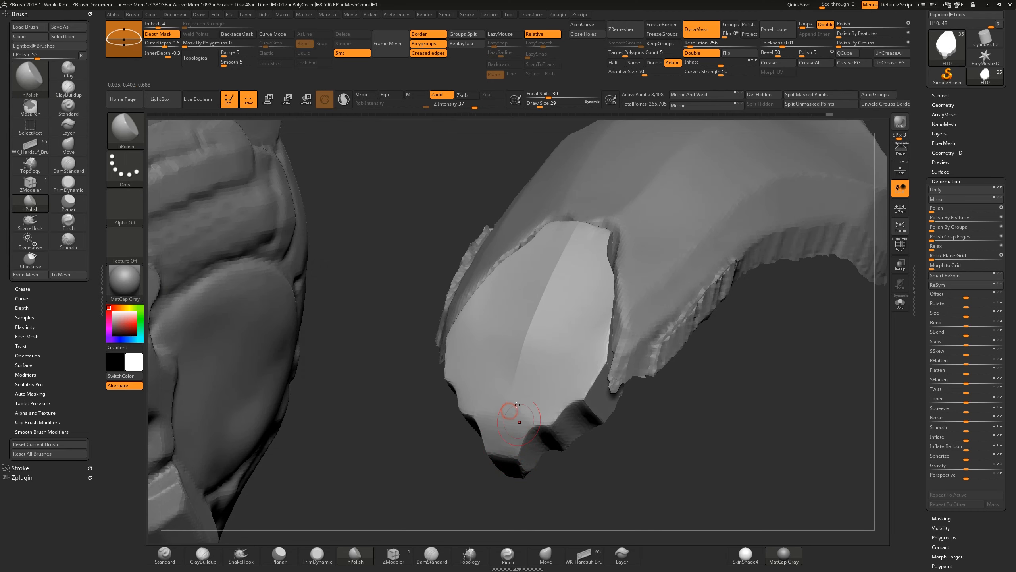
pyautogui.moveTo(521, 399)
pyautogui.mouseDown()
pyautogui.moveTo(498, 466)
pyautogui.moveTo(537, 399)
pyautogui.mouseUp()
# Soften the vertical centre crease on H10's front face with hPolish and Smooth at draw size 29.
pyautogui.moveTo(412, 456); pyautogui.dragTo(540, 365)
pyautogui.moveTo(517, 225); pyautogui.dragTo(527, 329)
pyautogui.moveTo(597, 458); pyautogui.dragTo(618, 361)
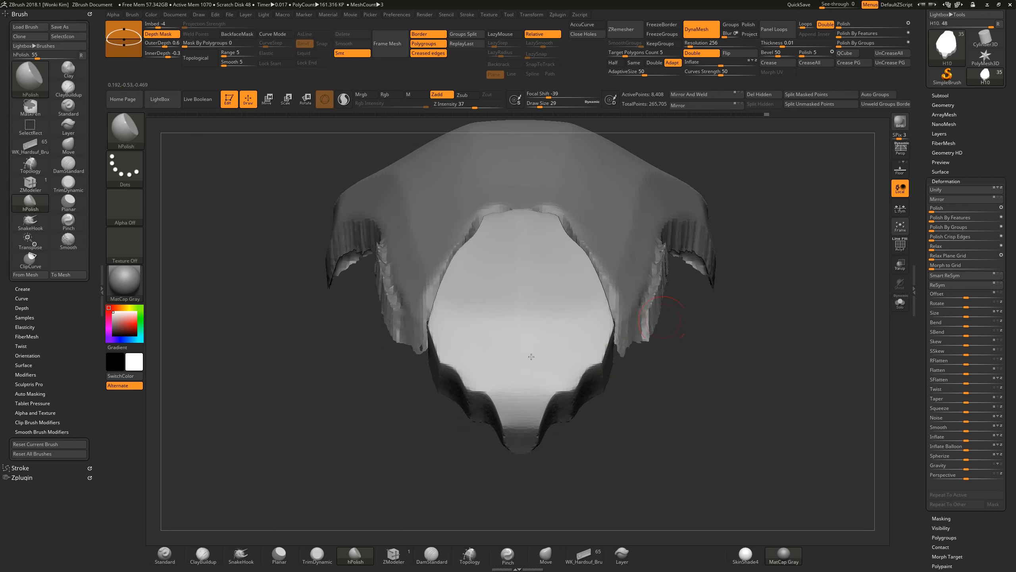
pyautogui.press('shift')
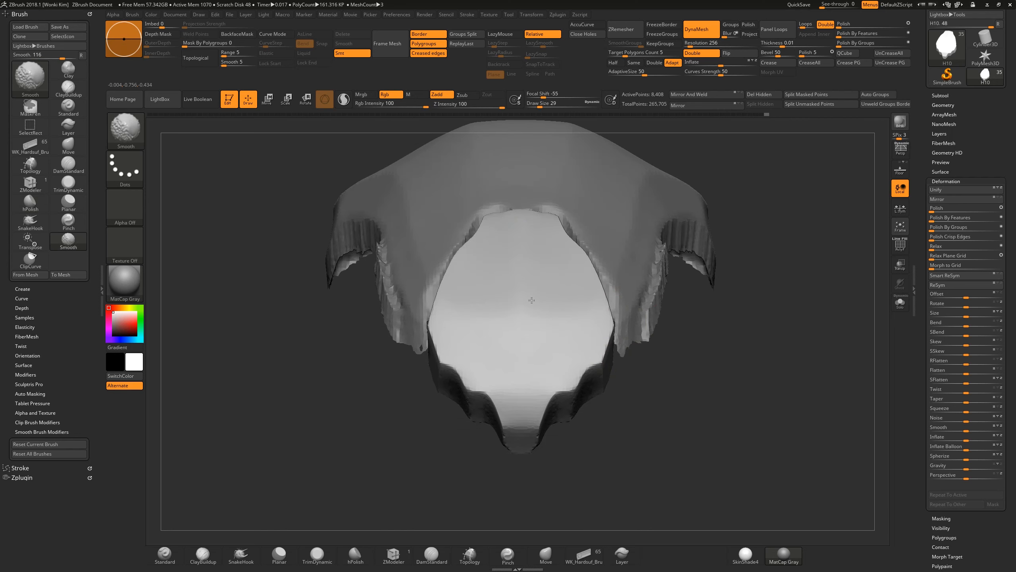
pyautogui.moveTo(674, 394)
pyautogui.mouseDown()
pyautogui.moveTo(642, 397)
pyautogui.moveTo(653, 416)
pyautogui.moveTo(645, 362)
pyautogui.mouseUp()
pyautogui.moveTo(583, 325)
pyautogui.mouseDown()
pyautogui.moveTo(606, 332)
pyautogui.moveTo(557, 314)
pyautogui.moveTo(500, 332)
pyautogui.moveTo(517, 335)
pyautogui.mouseUp()
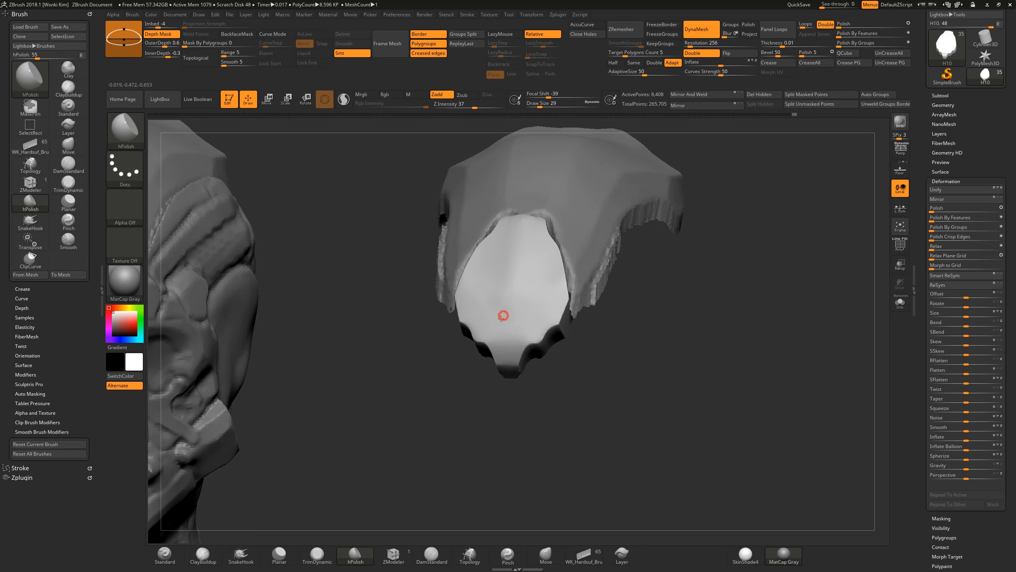
# Polish H10's whole front face along its centre with hPolish at draw size 212.
pyautogui.moveTo(503, 268); pyautogui.dragTo(512, 304)
pyautogui.press('space')
pyautogui.click(517, 255)
pyautogui.moveTo(516, 244); pyautogui.dragTo(513, 317)
pyautogui.moveTo(511, 235); pyautogui.dragTo(514, 321)
pyautogui.moveTo(513, 248); pyautogui.dragTo(518, 339)
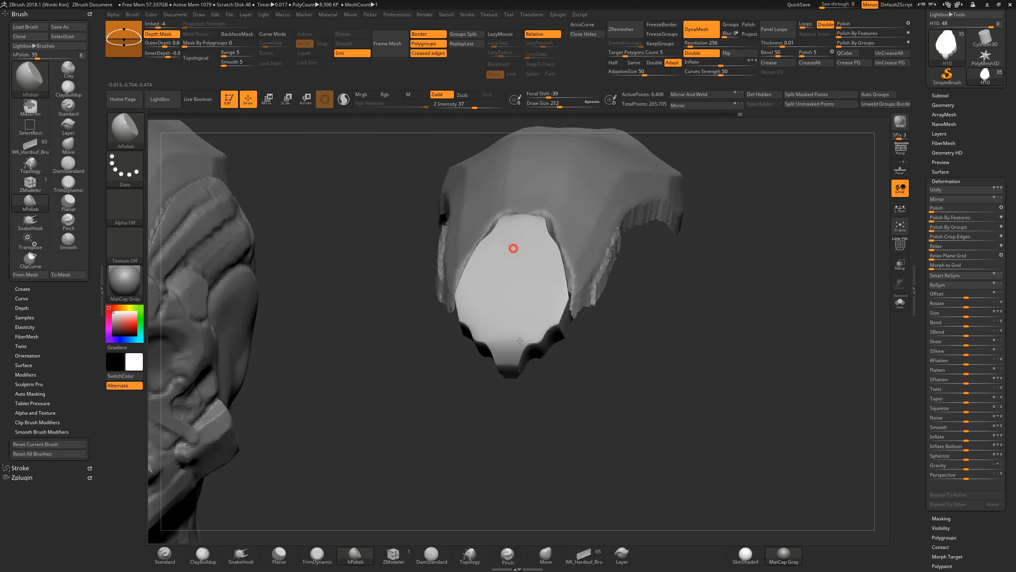
# Set the draw size to 94, expand the subtool list and make H19 the active subtool.
pyautogui.moveTo(595, 390)
pyautogui.mouseDown()
pyautogui.moveTo(605, 359)
pyautogui.moveTo(597, 414)
pyautogui.moveTo(574, 408)
pyautogui.moveTo(613, 394)
pyautogui.mouseUp()
pyautogui.moveTo(623, 323)
pyautogui.mouseDown()
pyautogui.moveTo(595, 305)
pyautogui.moveTo(649, 301)
pyautogui.moveTo(591, 211)
pyautogui.mouseUp()
pyautogui.press('space')
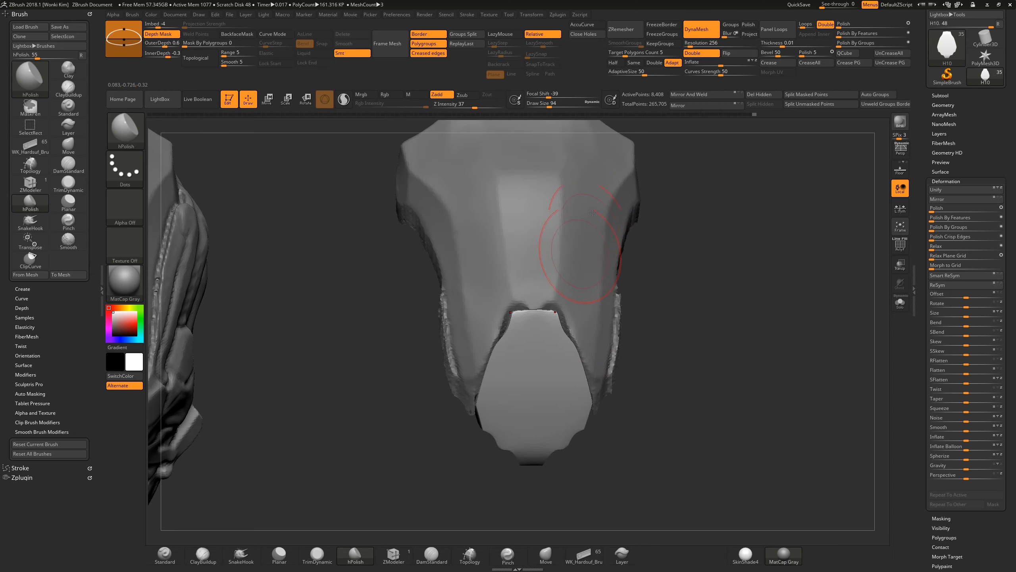
pyautogui.moveTo(669, 297); pyautogui.dragTo(694, 302)
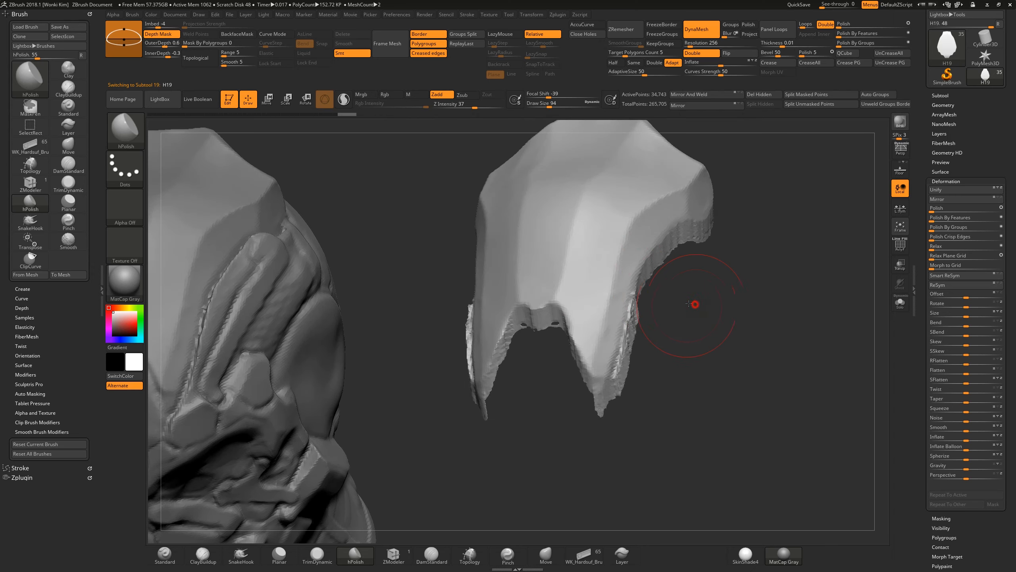
pyautogui.keyDown('alt'); pyautogui.click(628, 160); pyautogui.keyUp('alt')
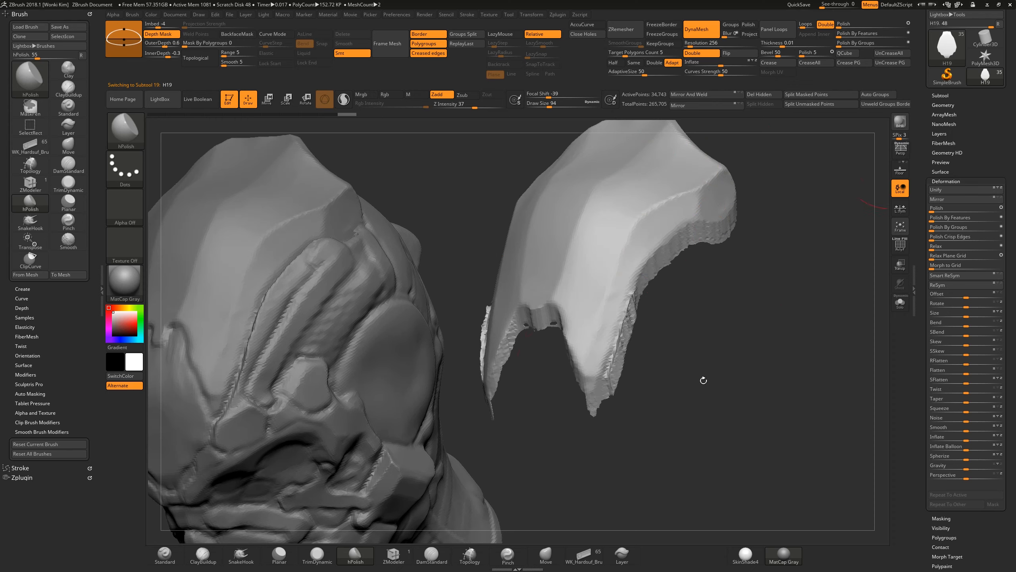
pyautogui.press('n')
pyautogui.click(884, 476)
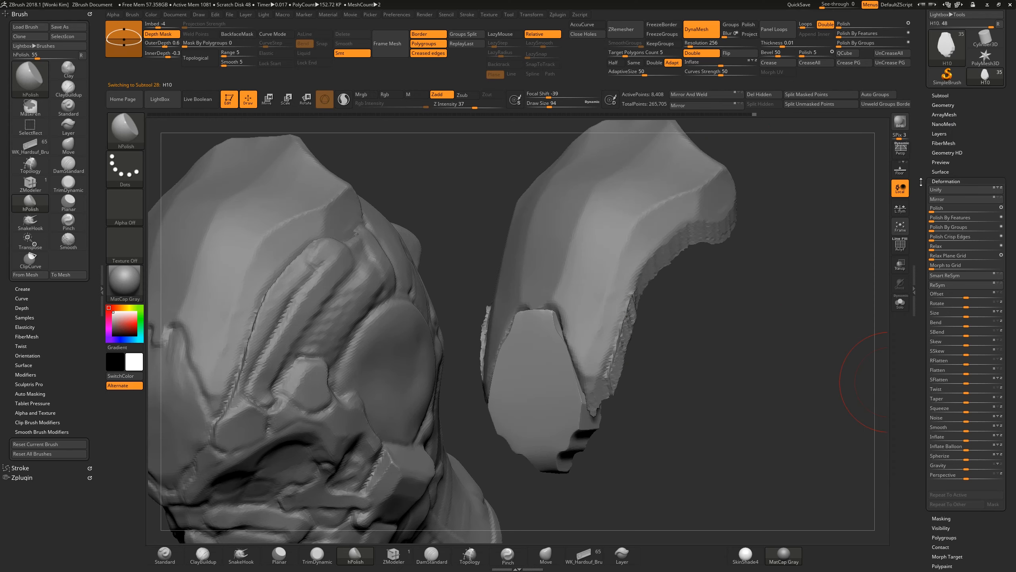
pyautogui.click(939, 97)
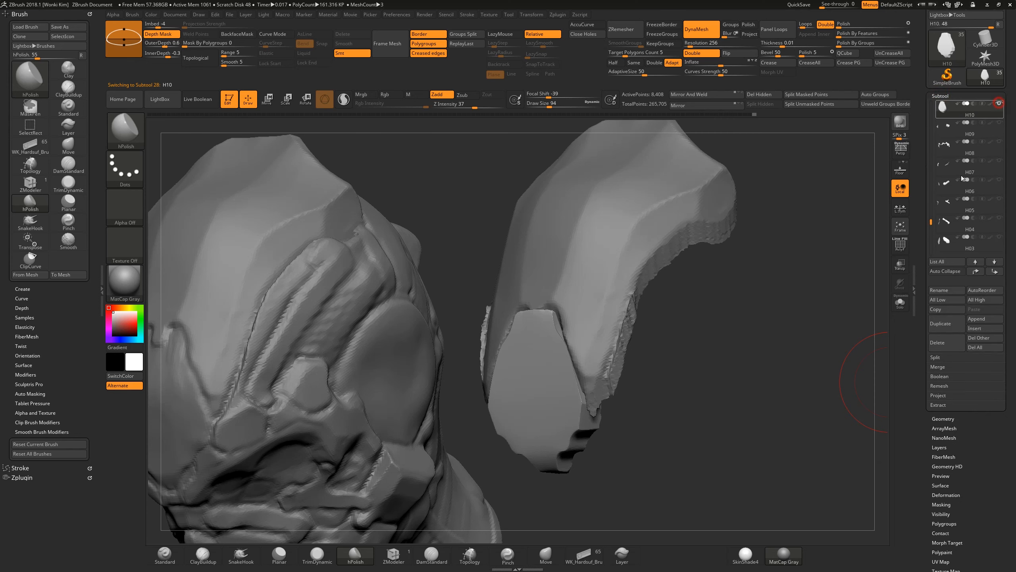
pyautogui.keyDown('alt'); pyautogui.click(612, 239); pyautogui.keyUp('alt')
# Inflate H19 slightly and rebuild it with DynaMesh at resolution 256, with transparency turned on.
pyautogui.moveTo(692, 318); pyautogui.dragTo(694, 283)
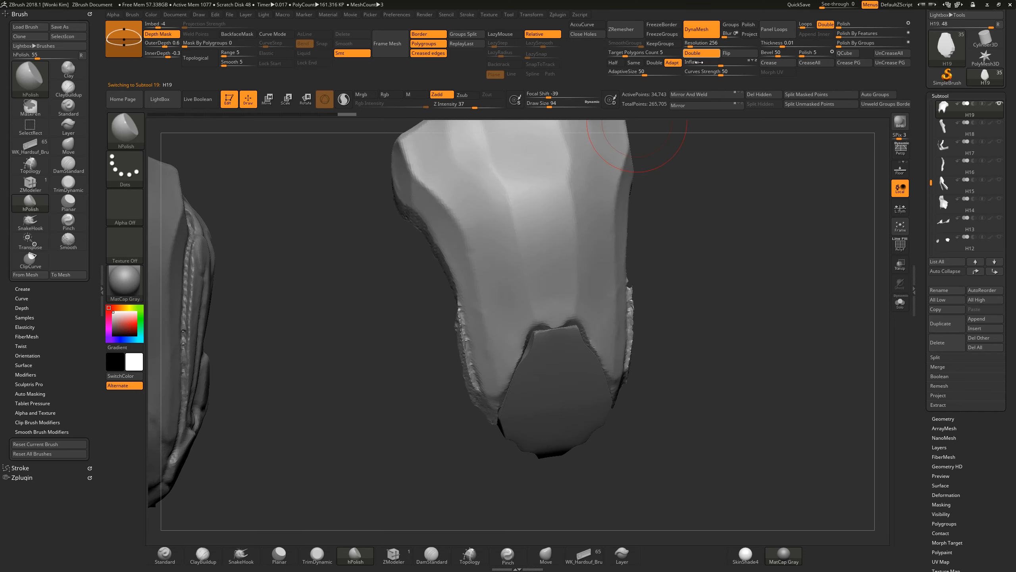
pyautogui.moveTo(722, 65); pyautogui.dragTo(728, 65)
pyautogui.moveTo(715, 252)
pyautogui.mouseDown()
pyautogui.moveTo(705, 235)
pyautogui.moveTo(658, 307)
pyautogui.moveTo(707, 322)
pyautogui.mouseUp()
pyautogui.click(899, 269)
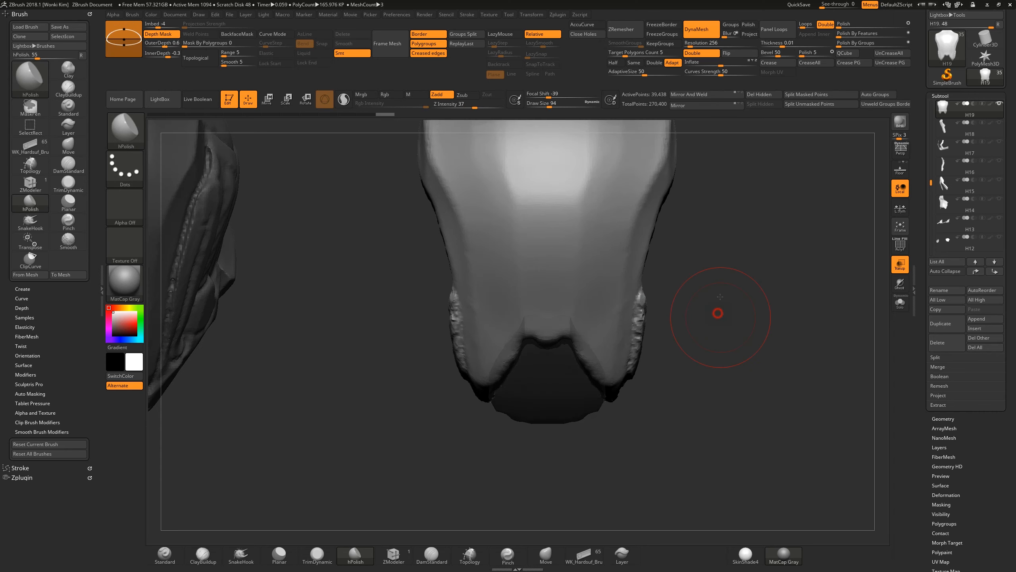
# Try to clip both sides of H19's lower notch with ClipCurve in the front view.
pyautogui.moveTo(717, 314); pyautogui.dragTo(720, 260)
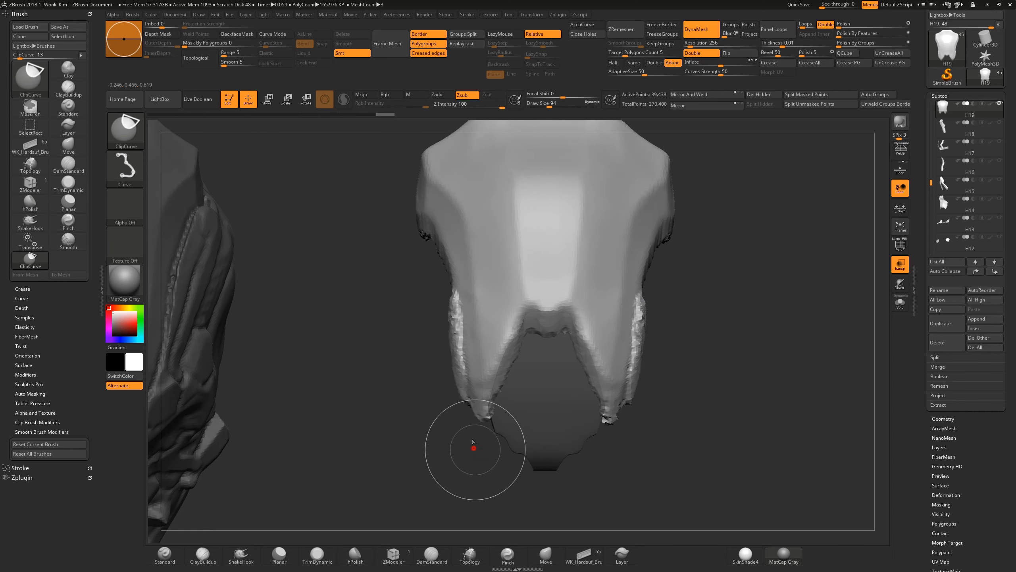
pyautogui.moveTo(463, 452)
pyautogui.keyDown('ctrl'); pyautogui.keyDown('shift'); pyautogui.mouseDown()
pyautogui.moveTo(490, 401)
pyautogui.moveTo(545, 406)
pyautogui.moveTo(504, 411)
pyautogui.moveTo(603, 394)
pyautogui.mouseUp(); pyautogui.keyUp('shift'); pyautogui.keyUp('ctrl')
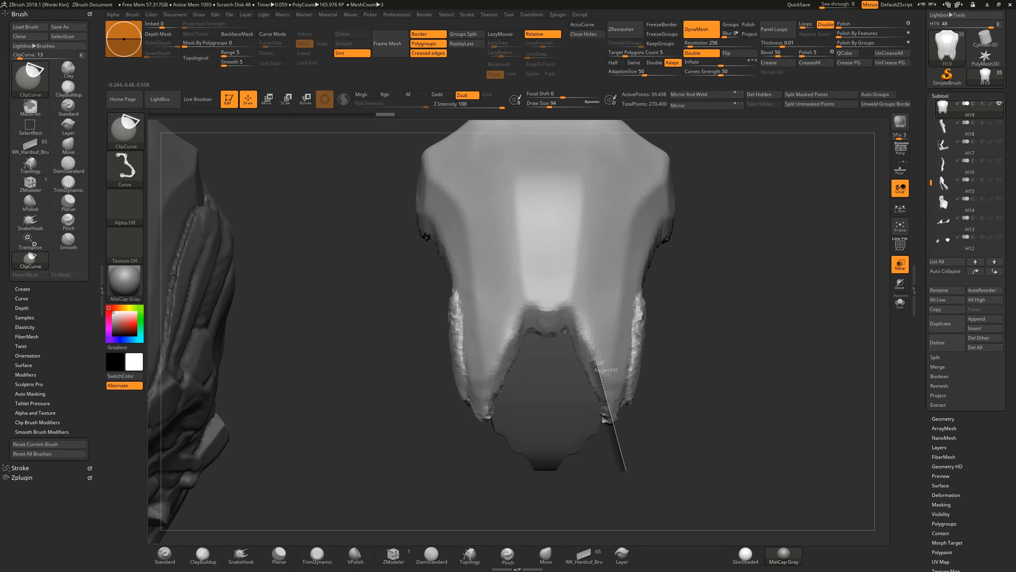
pyautogui.keyDown('ctrl'); pyautogui.keyDown('shift'); pyautogui.moveTo(589, 323); pyautogui.dragTo(589, 322); pyautogui.keyUp('shift'); pyautogui.keyUp('ctrl')
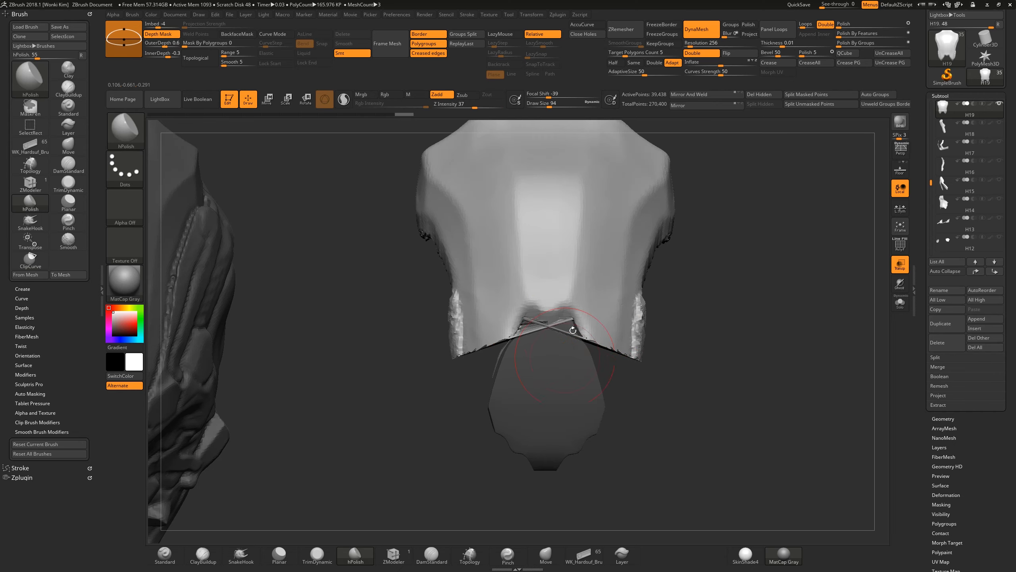
pyautogui.hotkey('ctrl', 'z')
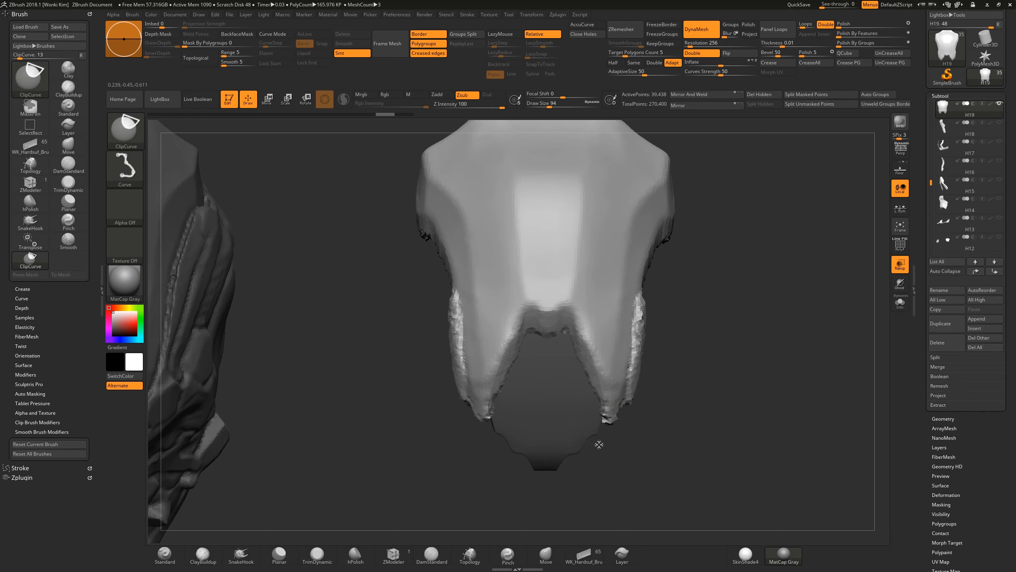
# Clip one side of H19's notch along H10's curved outline with ClipCurve and copy it across with Mirror And Weld.
pyautogui.moveTo(611, 459)
pyautogui.keyDown('ctrl'); pyautogui.keyDown('shift'); pyautogui.mouseDown()
pyautogui.moveTo(605, 393)
pyautogui.moveTo(607, 408)
pyautogui.moveTo(606, 398)
pyautogui.moveTo(469, 376)
pyautogui.moveTo(463, 404)
pyautogui.moveTo(500, 384)
pyautogui.moveTo(506, 404)
pyautogui.moveTo(612, 441)
pyautogui.moveTo(604, 440)
pyautogui.moveTo(608, 464)
pyautogui.moveTo(620, 460)
pyautogui.mouseUp(); pyautogui.keyUp('shift'); pyautogui.keyUp('ctrl')
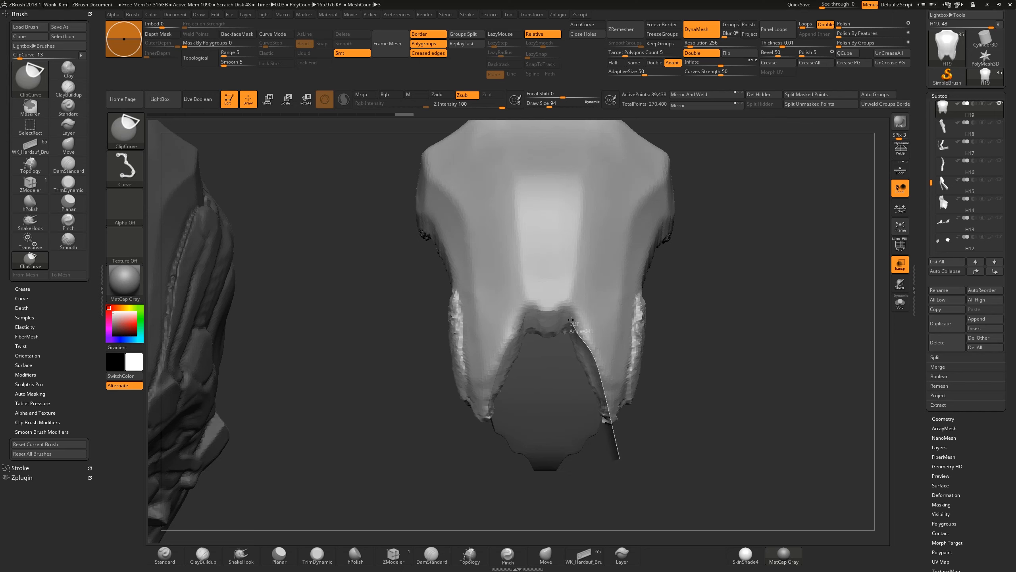
pyautogui.keyDown('ctrl'); pyautogui.keyDown('shift'); pyautogui.moveTo(570, 312); pyautogui.dragTo(570, 311); pyautogui.keyUp('shift'); pyautogui.keyUp('ctrl')
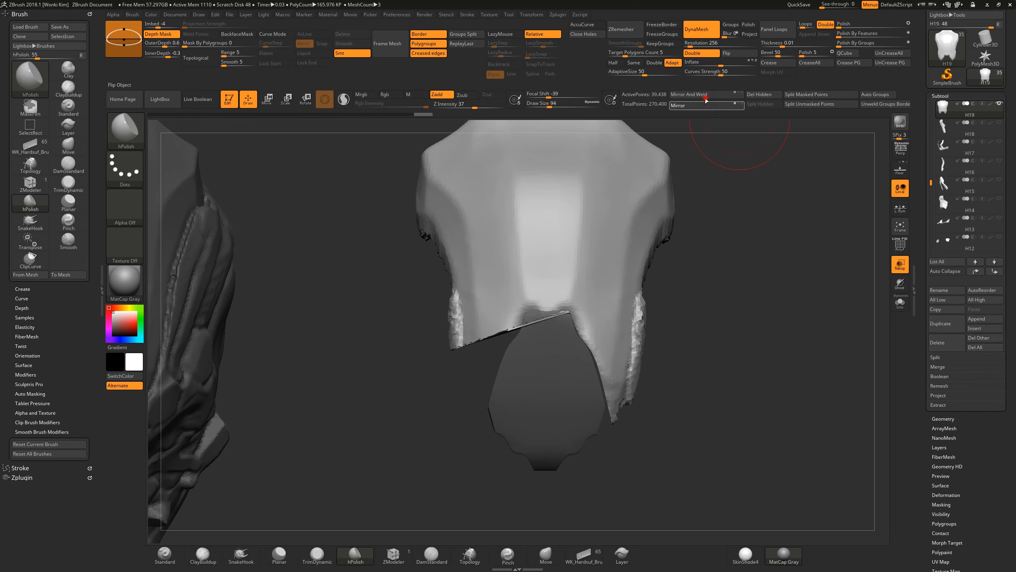
pyautogui.hotkey('ctrl', 'z')
# Clip the top of H19's notch straight with ClipCurve, then rebuild the mesh with DynaMesh to clean up the leftover folds.
pyautogui.keyDown('ctrl'); pyautogui.keyDown('shift'); pyautogui.moveTo(519, 321); pyautogui.dragTo(575, 310); pyautogui.keyUp('shift'); pyautogui.keyUp('ctrl')
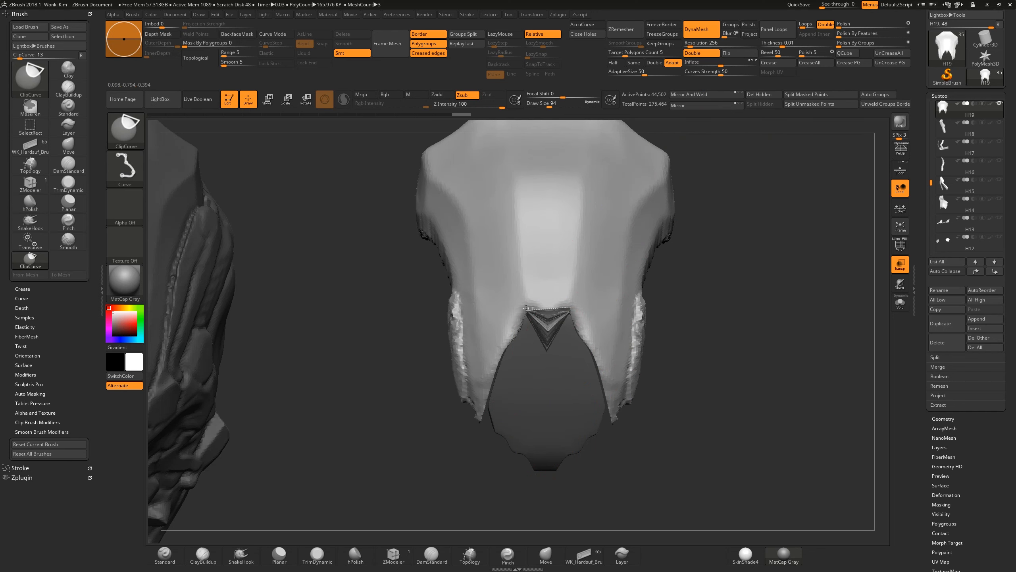
pyautogui.keyDown('ctrl'); pyautogui.keyDown('shift'); pyautogui.moveTo(570, 309); pyautogui.dragTo(570, 309); pyautogui.keyUp('shift'); pyautogui.keyUp('ctrl')
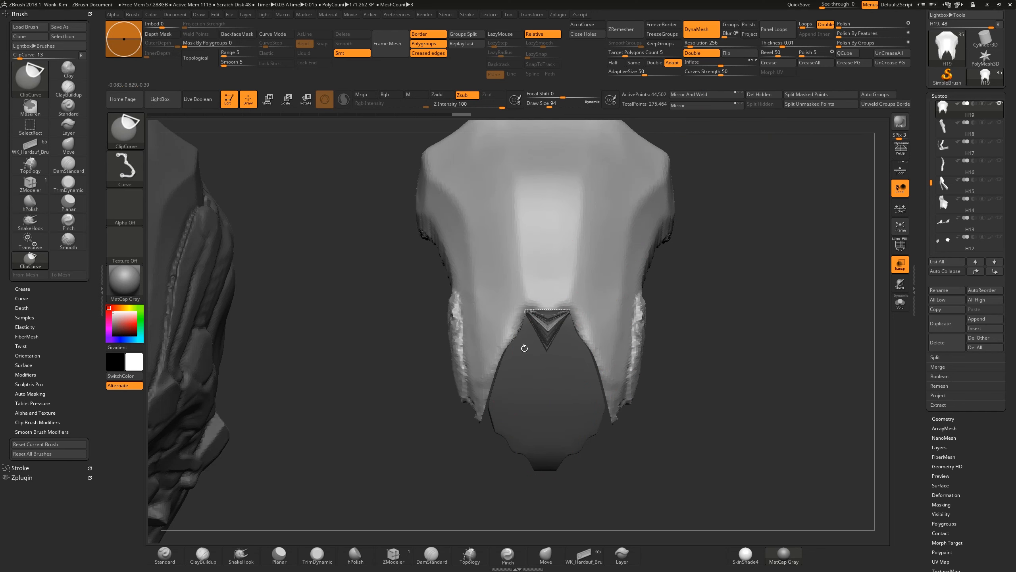
pyautogui.moveTo(692, 336)
pyautogui.mouseDown()
pyautogui.moveTo(524, 316)
pyautogui.moveTo(545, 323)
pyautogui.moveTo(515, 332)
pyautogui.mouseUp()
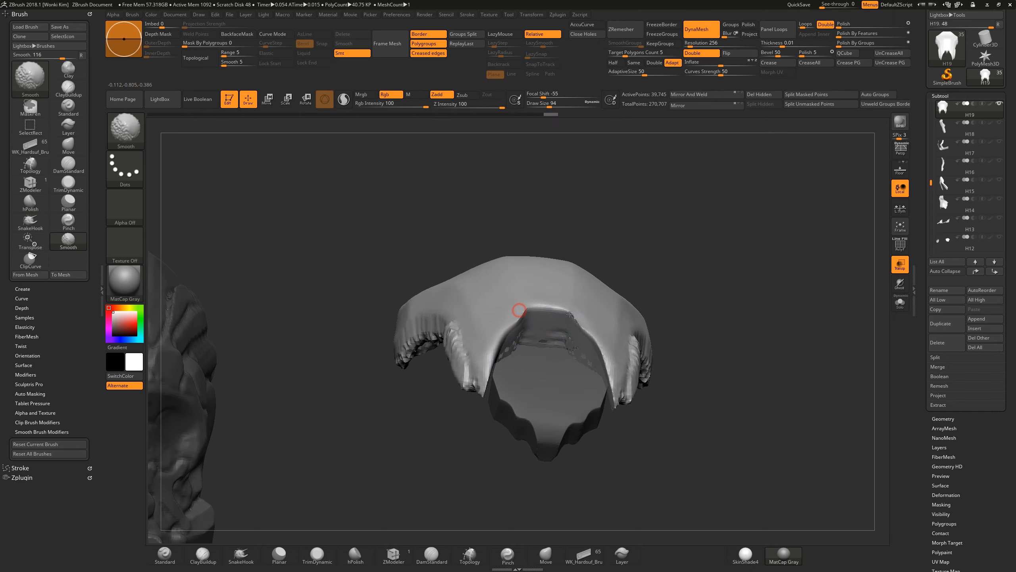
pyautogui.moveTo(709, 355)
pyautogui.mouseDown()
pyautogui.moveTo(765, 294)
pyautogui.moveTo(722, 337)
pyautogui.moveTo(709, 294)
pyautogui.moveTo(716, 352)
pyautogui.mouseUp()
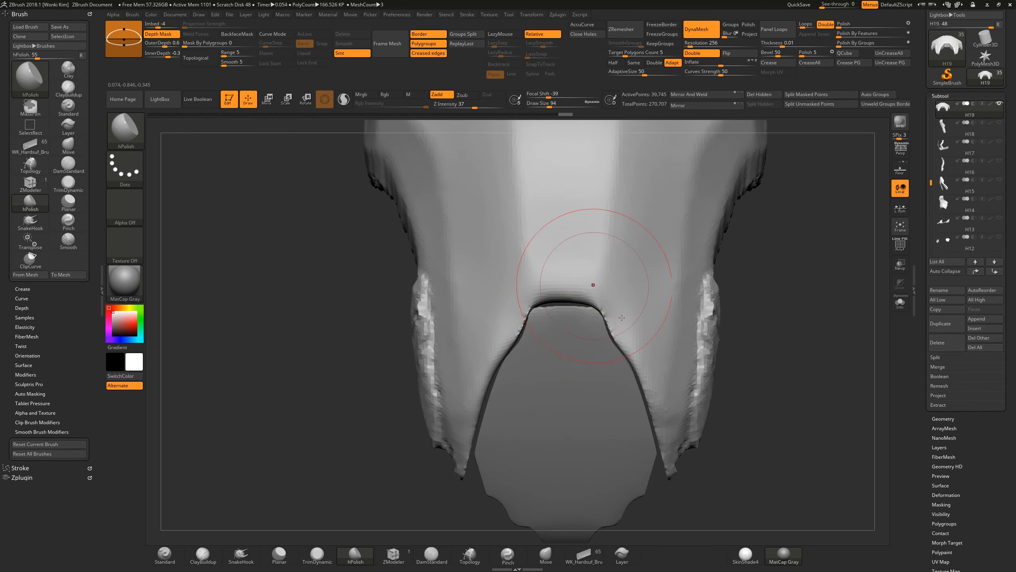
# Isolate H19, mask the wall at the top of its notch with MaskPen at draw size 44, and invert the mask.
pyautogui.press('space')
pyautogui.click(900, 303)
pyautogui.moveTo(782, 311); pyautogui.dragTo(766, 228)
pyautogui.press('space')
pyautogui.moveTo(558, 299)
pyautogui.mouseDown()
pyautogui.moveTo(544, 325)
pyautogui.moveTo(582, 327)
pyautogui.mouseUp()
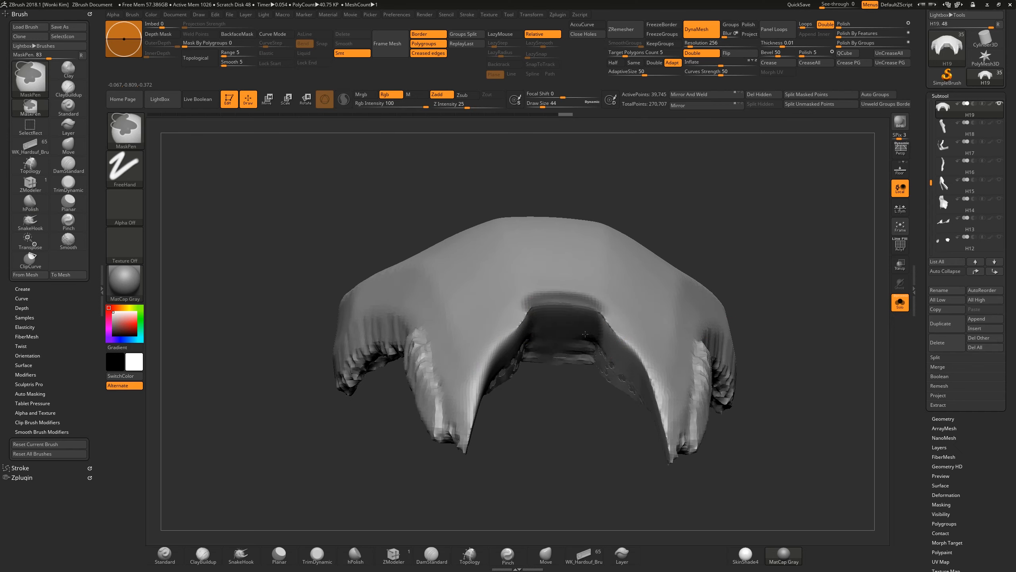
pyautogui.keyDown('ctrl'); pyautogui.click(745, 251); pyautogui.keyUp('ctrl')
# Clip the unmasked wall at the top of H19's notch flat with a straight ClipCurve line.
pyautogui.moveTo(757, 252)
pyautogui.keyDown('shift'); pyautogui.mouseDown()
pyautogui.moveTo(769, 255)
pyautogui.moveTo(764, 308)
pyautogui.moveTo(774, 254)
pyautogui.moveTo(780, 321)
pyautogui.moveTo(749, 318)
pyautogui.mouseUp(); pyautogui.keyUp('shift')
pyautogui.moveTo(435, 314)
pyautogui.keyDown('ctrl'); pyautogui.keyDown('shift'); pyautogui.mouseDown()
pyautogui.moveTo(590, 331)
pyautogui.moveTo(657, 321)
pyautogui.mouseUp(); pyautogui.keyUp('shift'); pyautogui.keyUp('ctrl')
pyautogui.moveTo(789, 292); pyautogui.dragTo(796, 220)
pyautogui.click(899, 269)
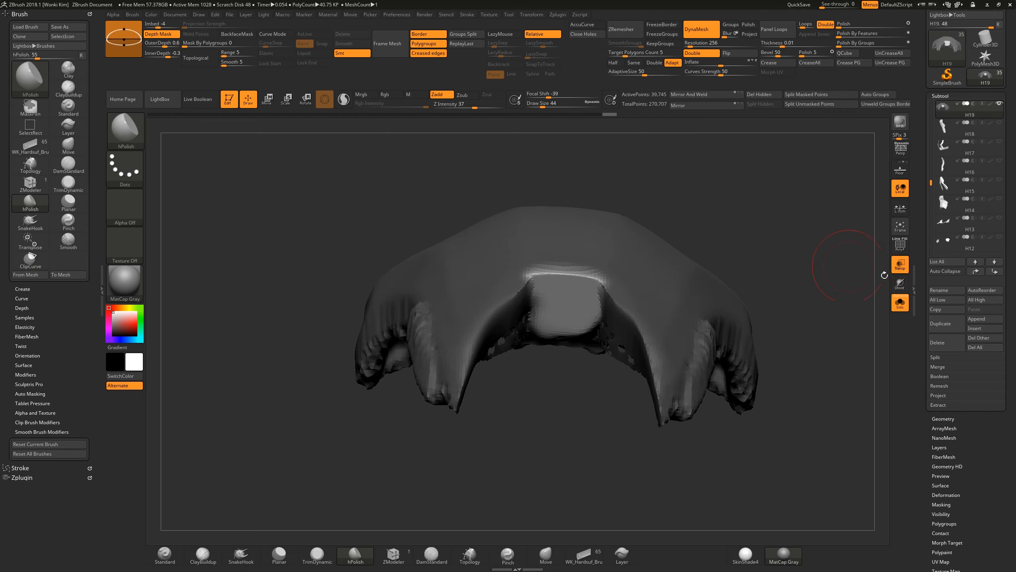
# Show H10 again without transparency, clear the mask on H19 and rebuild it with DynaMesh.
pyautogui.click(896, 270)
pyautogui.click(905, 304)
pyautogui.moveTo(773, 226)
pyautogui.mouseDown()
pyautogui.moveTo(772, 286)
pyautogui.moveTo(755, 268)
pyautogui.moveTo(773, 291)
pyautogui.moveTo(771, 224)
pyautogui.moveTo(600, 248)
pyautogui.mouseUp()
pyautogui.press('ctrl')
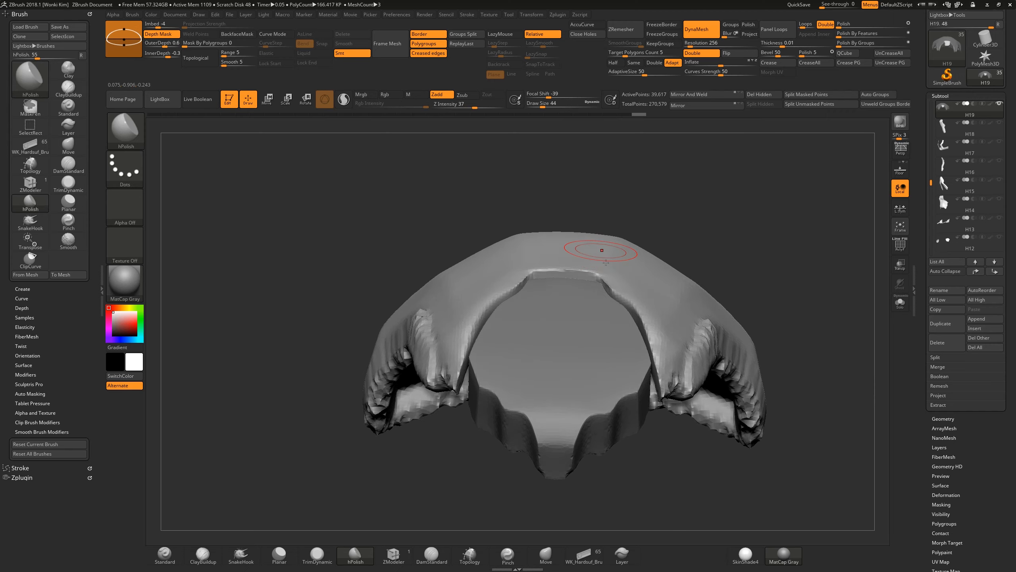
# Smooth the upper corners and top edge of H19's notch where it meets H10.
pyautogui.moveTo(660, 199)
pyautogui.mouseDown()
pyautogui.moveTo(698, 262)
pyautogui.moveTo(674, 281)
pyautogui.moveTo(689, 276)
pyautogui.mouseUp()
pyautogui.keyDown('shift'); pyautogui.moveTo(524, 263); pyautogui.dragTo(525, 272); pyautogui.keyUp('shift')
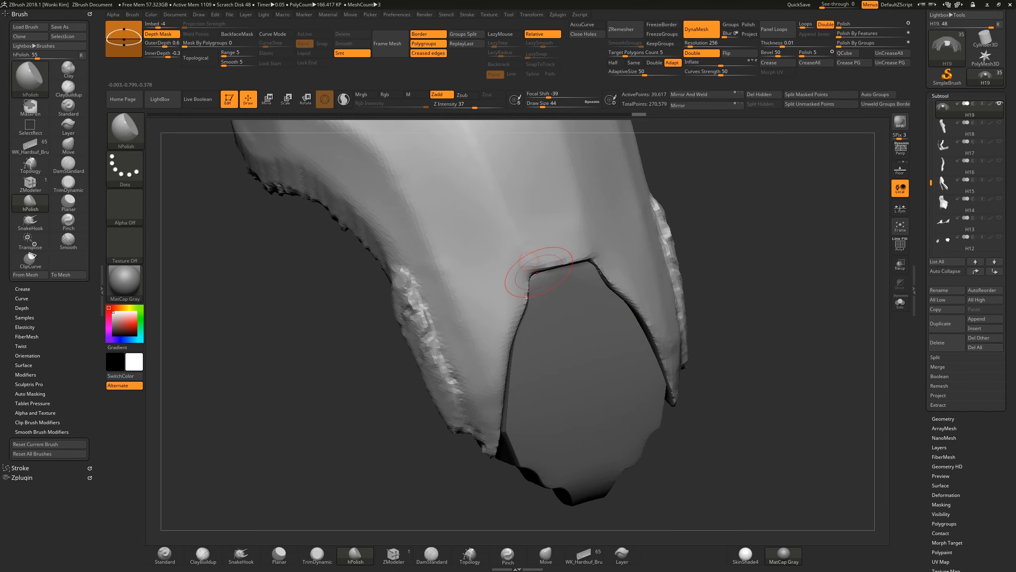
pyautogui.moveTo(730, 267); pyautogui.dragTo(721, 282)
pyautogui.keyDown('shift'); pyautogui.moveTo(566, 252); pyautogui.dragTo(590, 249); pyautogui.keyUp('shift')
pyautogui.moveTo(745, 253); pyautogui.dragTo(700, 262)
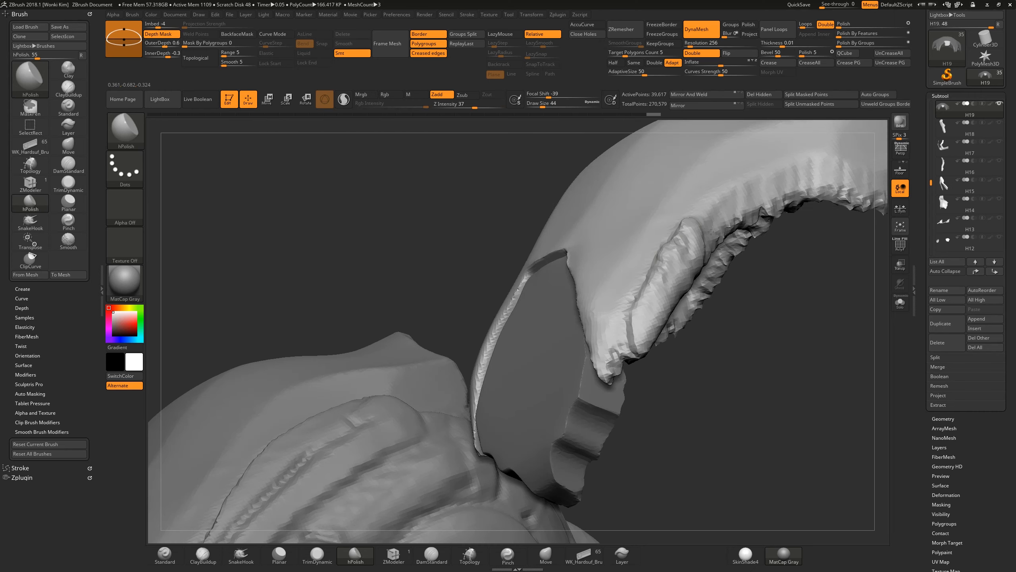
pyautogui.moveTo(437, 245); pyautogui.dragTo(627, 266)
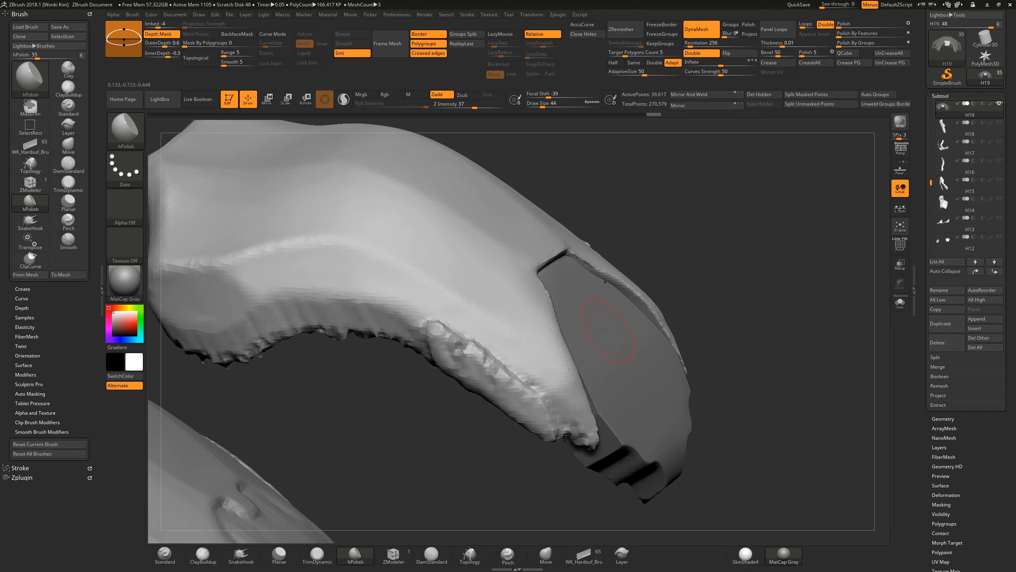
# Select the H10 panel and nudge it slightly with the move gizmo to adjust its fit in H19's notch.
pyautogui.keyDown('alt'); pyautogui.click(606, 339); pyautogui.keyUp('alt')
pyautogui.press('w')
pyautogui.moveTo(665, 335); pyautogui.dragTo(667, 335)
pyautogui.moveTo(738, 290); pyautogui.dragTo(601, 329)
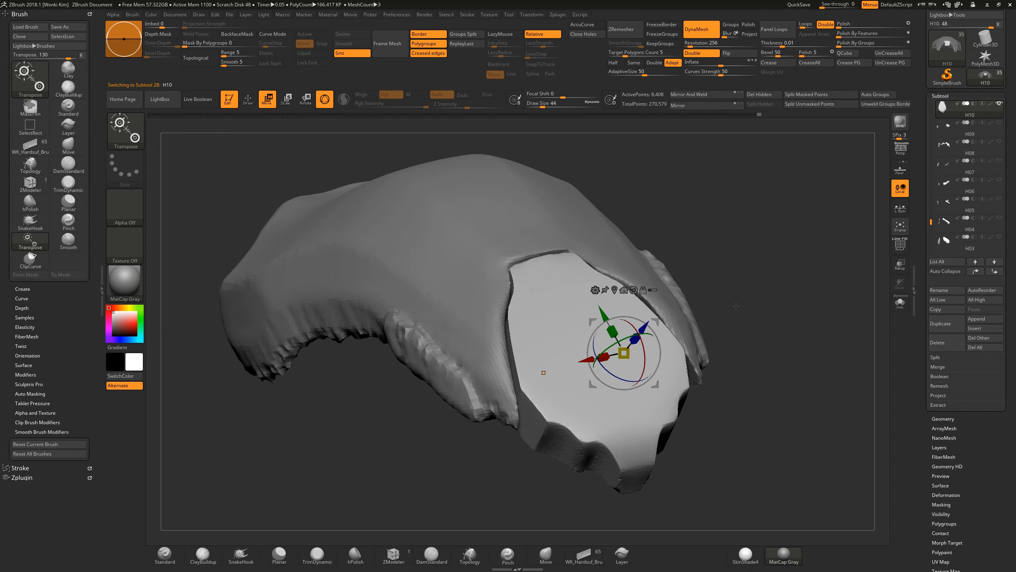
# Try to rebuild the H10 panel with DynaMesh.
pyautogui.press('q')
pyautogui.keyDown('ctrl'); pyautogui.moveTo(729, 281); pyautogui.dragTo(736, 297); pyautogui.keyUp('ctrl')
pyautogui.hotkey('ctrl', 'z')
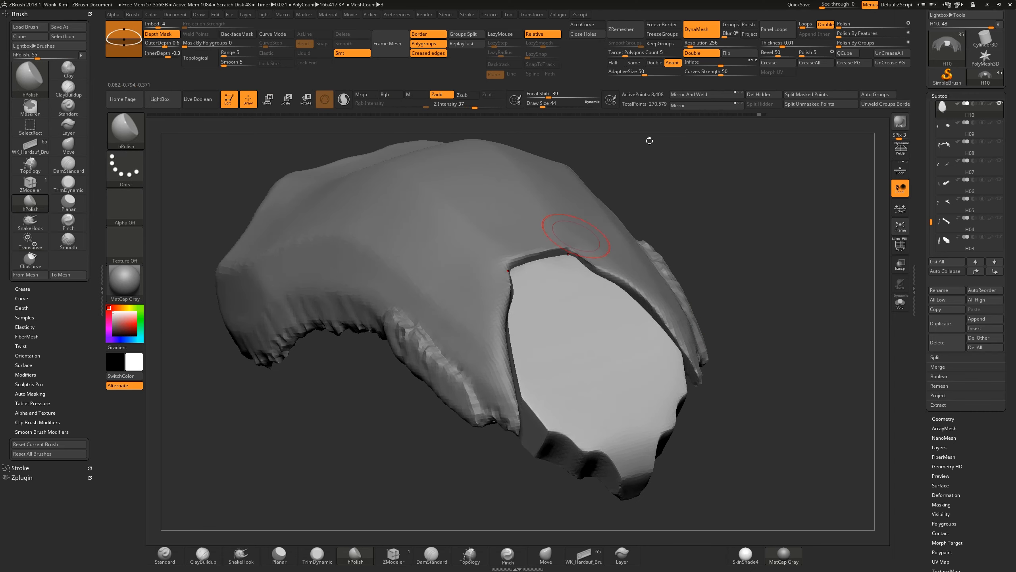
# Select the H19 panel and polish the surface along both sides of its notch with hPolish at draw size 101.
pyautogui.click(766, 114)
pyautogui.moveTo(719, 237)
pyautogui.mouseDown()
pyautogui.moveTo(731, 235)
pyautogui.moveTo(735, 187)
pyautogui.moveTo(758, 180)
pyautogui.moveTo(760, 247)
pyautogui.mouseUp()
pyautogui.keyDown('alt'); pyautogui.click(640, 240); pyautogui.keyUp('alt')
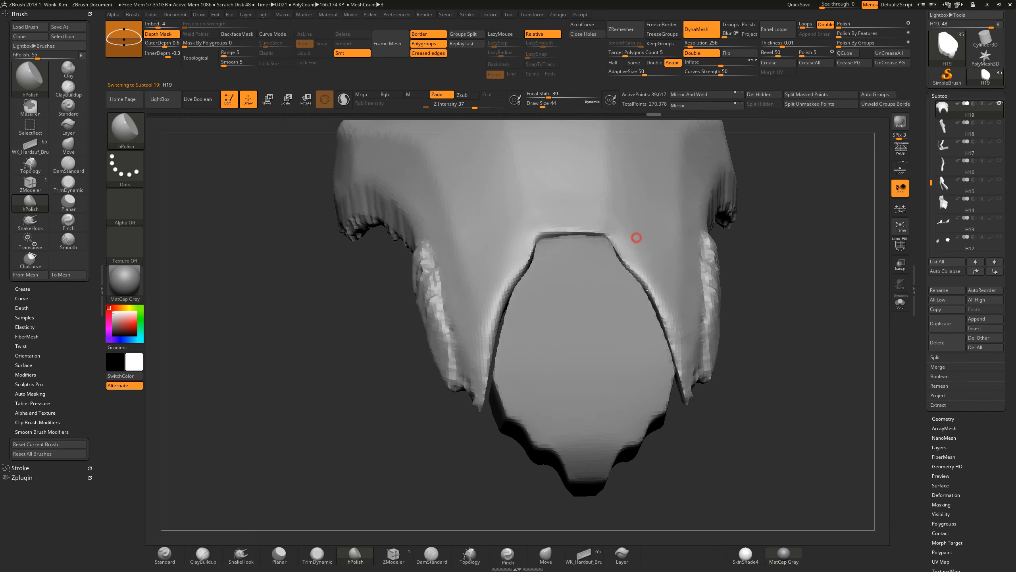
pyautogui.press('space')
pyautogui.moveTo(645, 256)
pyautogui.mouseDown()
pyautogui.moveTo(664, 296)
pyautogui.moveTo(665, 287)
pyautogui.mouseUp()
pyautogui.moveTo(516, 255); pyautogui.dragTo(489, 324)
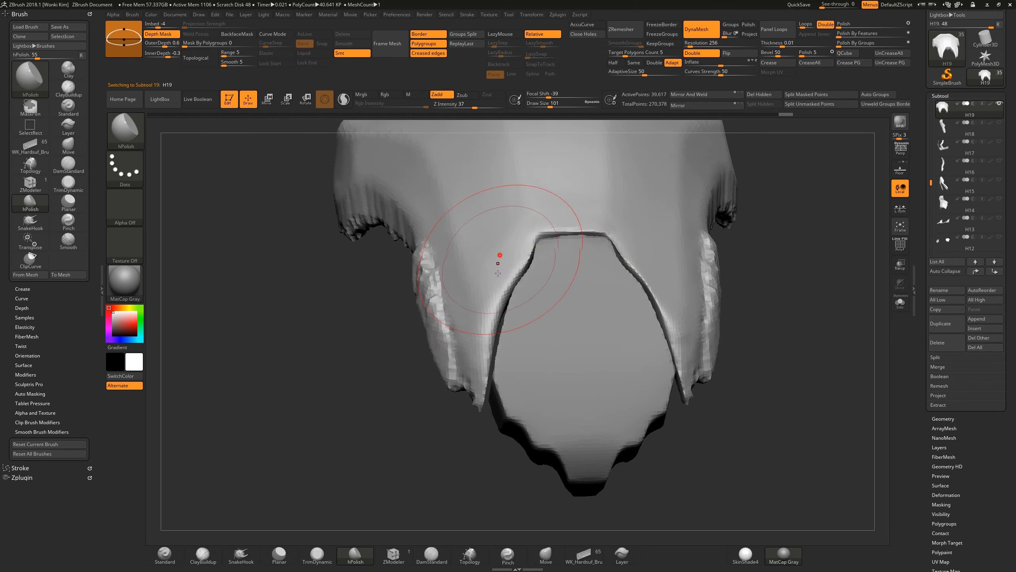
# Sharpen the side edges of H19's notch with the Pinch brush at draw size 16.
pyautogui.click(507, 555)
pyautogui.press('space')
pyautogui.moveTo(532, 272); pyautogui.dragTo(518, 271)
pyautogui.moveTo(498, 304); pyautogui.dragTo(492, 329)
pyautogui.moveTo(510, 285); pyautogui.dragTo(496, 310)
pyautogui.moveTo(424, 411)
pyautogui.mouseDown()
pyautogui.moveTo(425, 440)
pyautogui.moveTo(374, 397)
pyautogui.moveTo(399, 449)
pyautogui.mouseUp()
pyautogui.moveTo(406, 429); pyautogui.dragTo(422, 470)
# Mirror and weld H19 so the pinched notch edge matches on both sides.
pyautogui.click(706, 96)
pyautogui.moveTo(749, 225); pyautogui.dragTo(738, 136)
pyautogui.hotkey('ctrl', 'z')
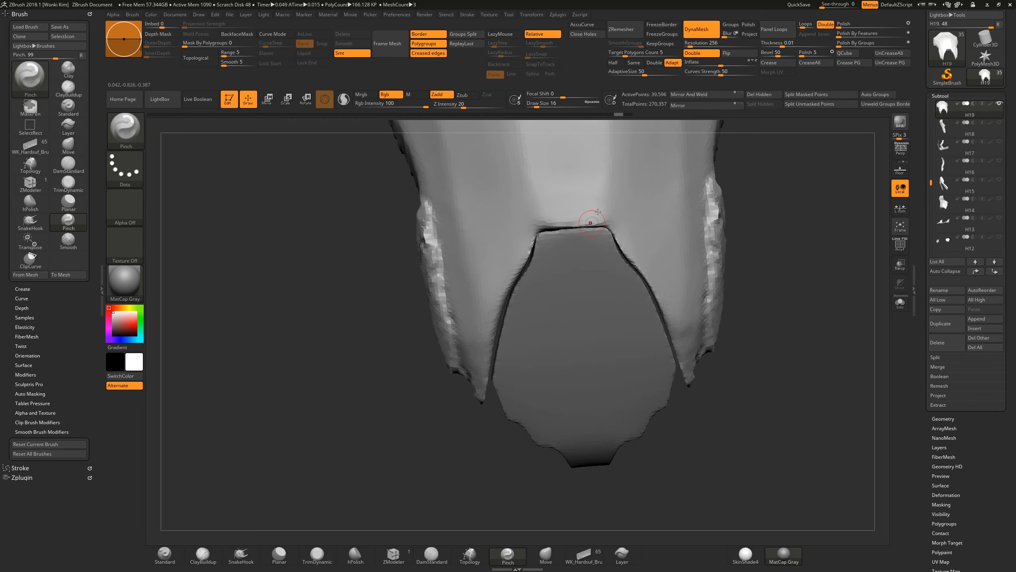
pyautogui.click(692, 108)
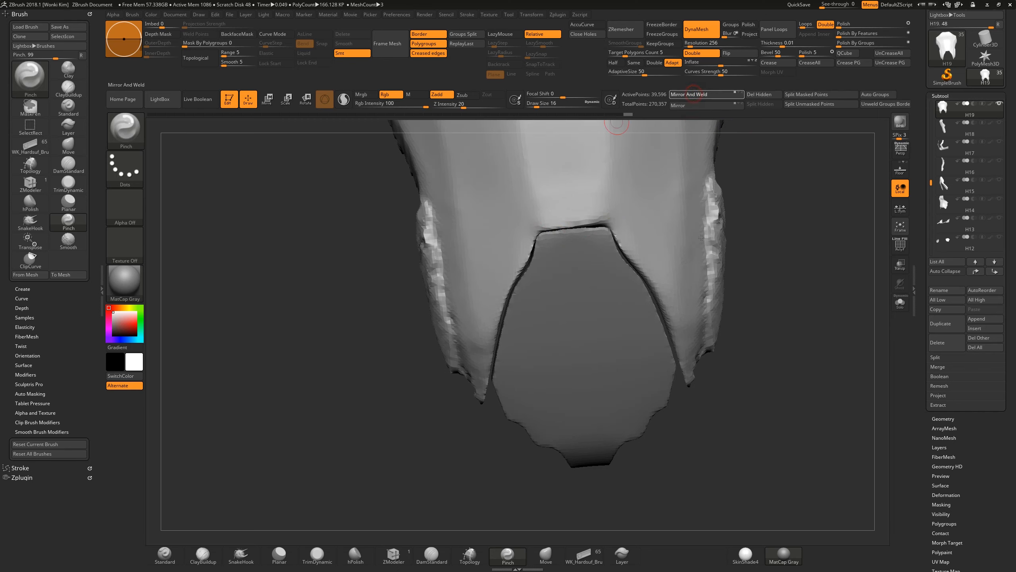
pyautogui.moveTo(751, 233); pyautogui.dragTo(763, 188)
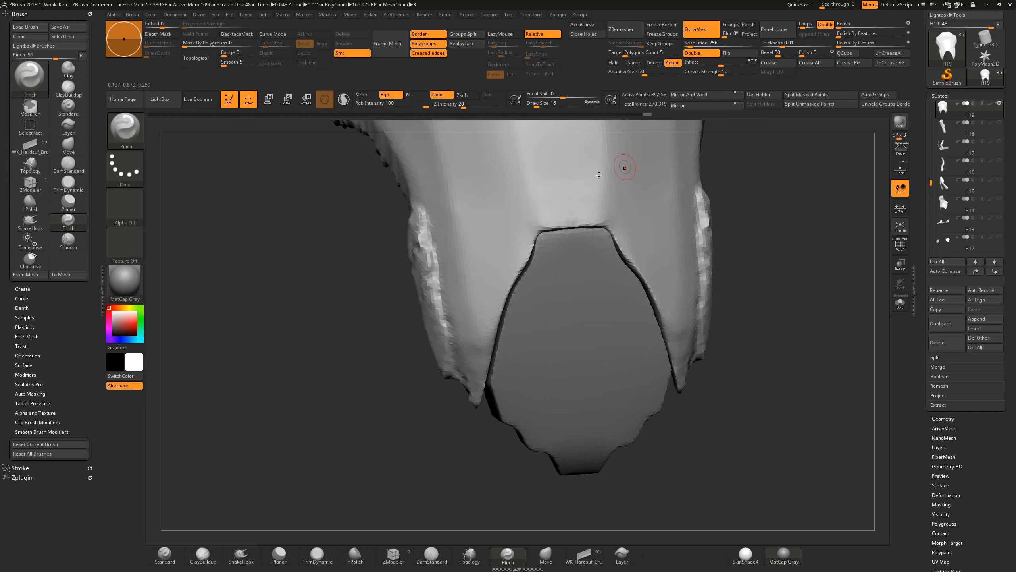
# Try to clip the ragged lower side edge of H19 with a ClipCurve ending just above the tip, and undo it.
pyautogui.moveTo(774, 243)
pyautogui.mouseDown()
pyautogui.moveTo(760, 223)
pyautogui.moveTo(759, 233)
pyautogui.moveTo(771, 222)
pyautogui.moveTo(696, 277)
pyautogui.moveTo(632, 376)
pyautogui.mouseUp()
pyautogui.hotkey('ctrl', 'shift')
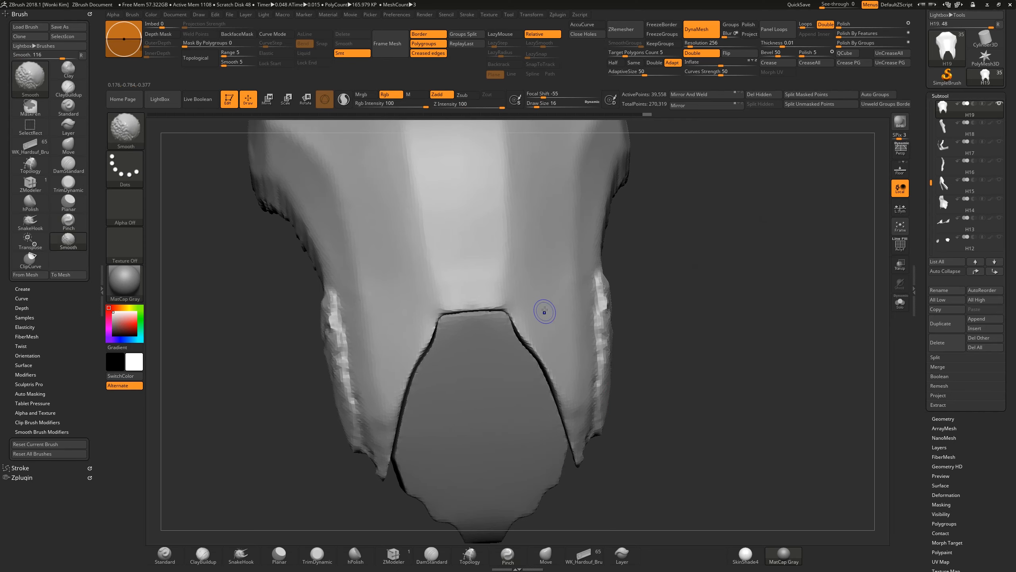
pyautogui.moveTo(545, 469)
pyautogui.keyDown('ctrl'); pyautogui.keyDown('shift'); pyautogui.mouseDown()
pyautogui.moveTo(662, 259)
pyautogui.moveTo(582, 426)
pyautogui.moveTo(620, 200)
pyautogui.moveTo(641, 216)
pyautogui.moveTo(624, 240)
pyautogui.moveTo(636, 260)
pyautogui.moveTo(599, 267)
pyautogui.mouseUp(); pyautogui.keyUp('shift'); pyautogui.keyUp('ctrl')
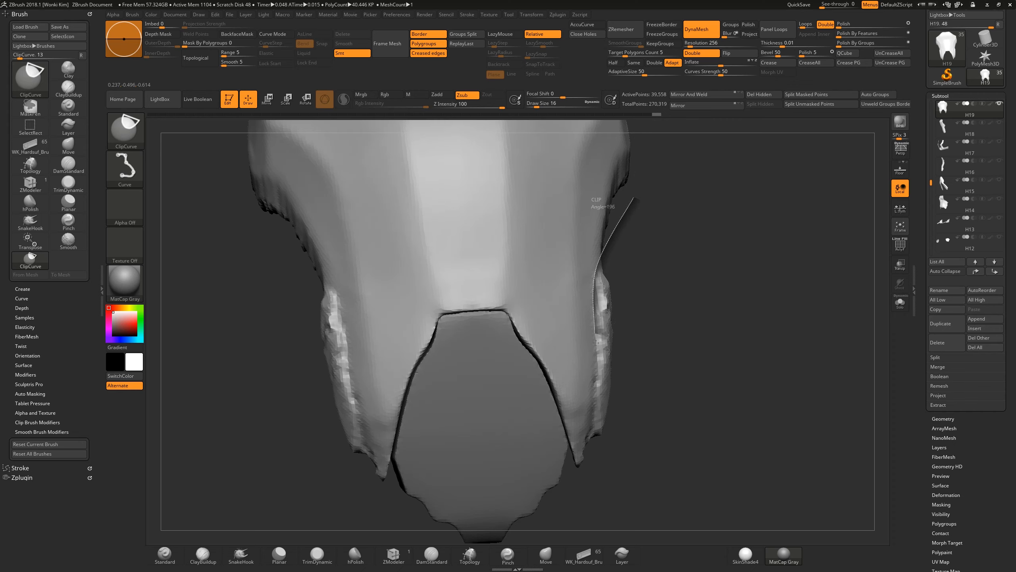
pyautogui.keyDown('ctrl'); pyautogui.keyDown('shift'); pyautogui.moveTo(589, 420); pyautogui.dragTo(570, 450); pyautogui.keyUp('shift'); pyautogui.keyUp('ctrl')
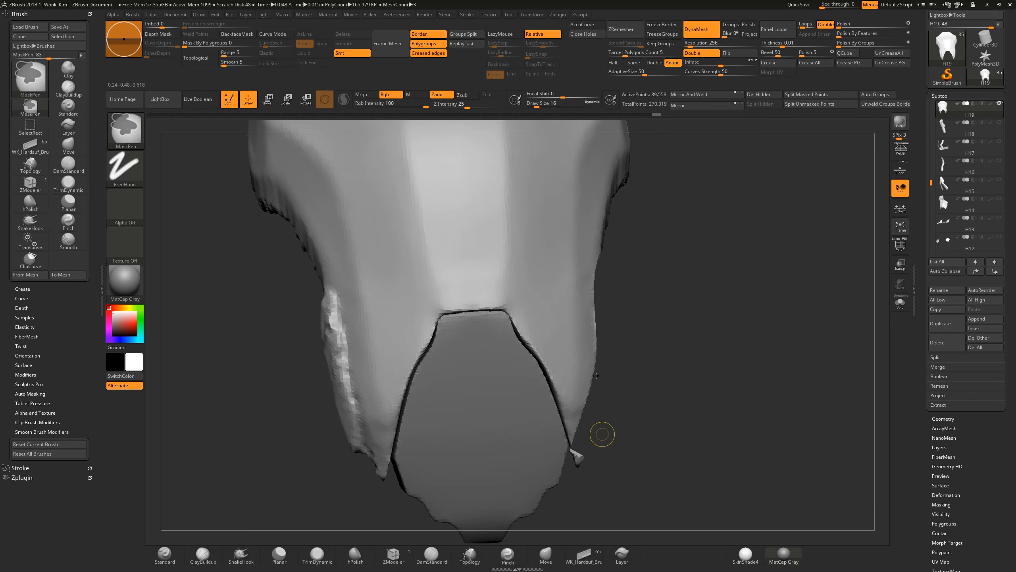
pyautogui.hotkey('ctrl', 'z')
# Clip H19's ragged lower side edge down to the tip with ClipCurve and mirror the clean side across.
pyautogui.keyDown('ctrl'); pyautogui.keyDown('shift'); pyautogui.moveTo(613, 294); pyautogui.dragTo(597, 274); pyautogui.keyUp('shift'); pyautogui.keyUp('ctrl')
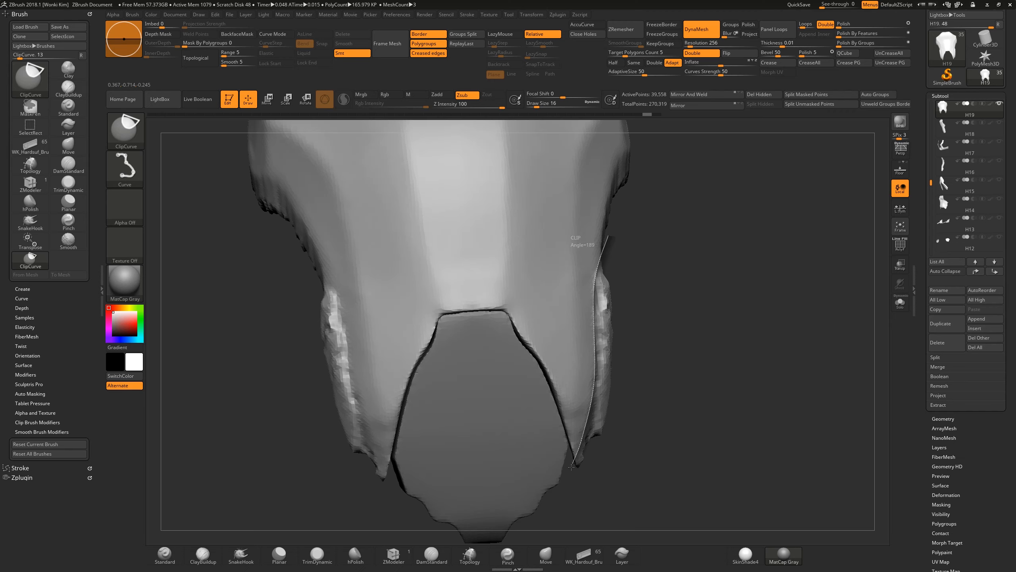
pyautogui.keyDown('ctrl'); pyautogui.keyDown('shift'); pyautogui.moveTo(571, 466); pyautogui.dragTo(573, 465); pyautogui.keyUp('shift'); pyautogui.keyUp('ctrl')
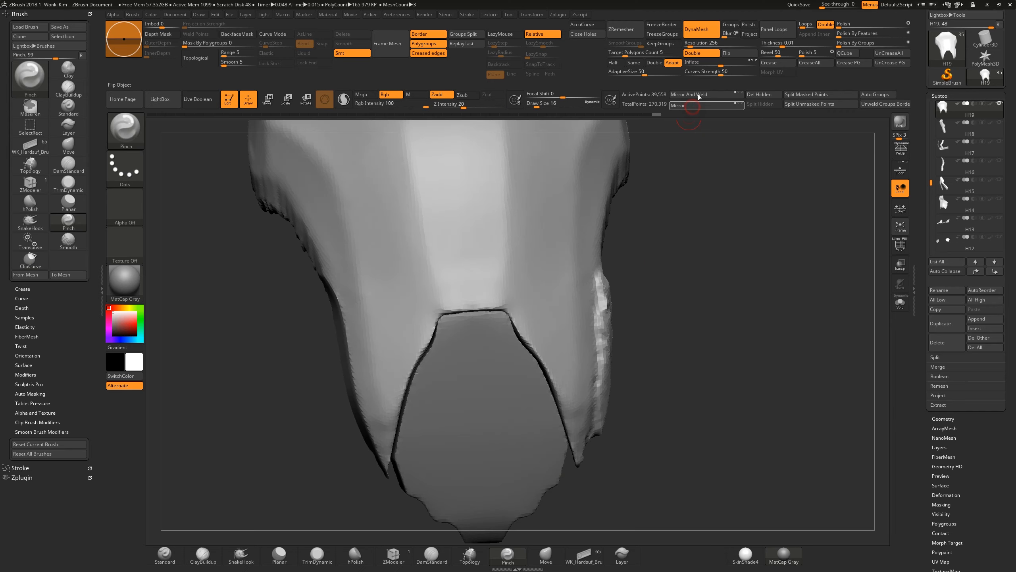
pyautogui.moveTo(664, 284); pyautogui.dragTo(621, 416)
pyautogui.keyDown('alt'); pyautogui.moveTo(617, 375); pyautogui.dragTo(609, 440); pyautogui.keyUp('alt')
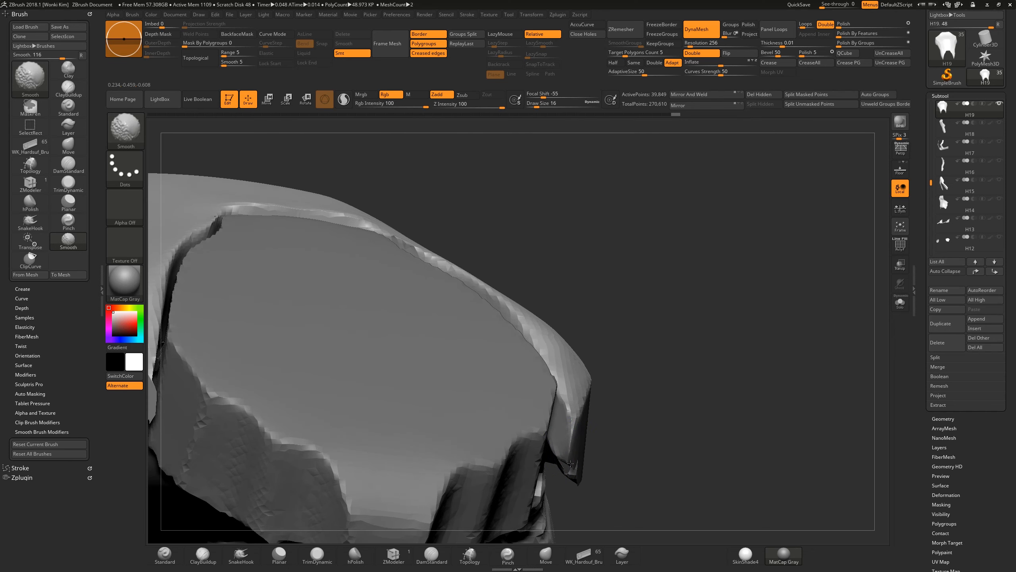
# Clip H19's upper side outline with a ClipCurve following the curve from the wide corner to the narrow lower part.
pyautogui.moveTo(646, 362)
pyautogui.mouseDown()
pyautogui.moveTo(680, 381)
pyautogui.moveTo(751, 325)
pyautogui.moveTo(753, 299)
pyautogui.moveTo(752, 316)
pyautogui.moveTo(767, 321)
pyautogui.moveTo(753, 221)
pyautogui.mouseUp()
pyautogui.hotkey('ctrl', 'shift')
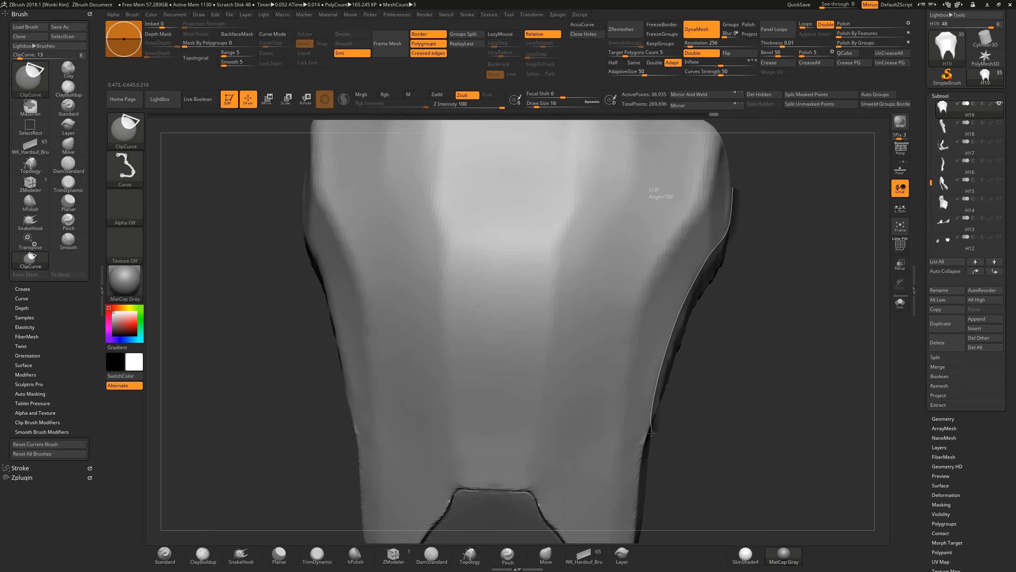
pyautogui.moveTo(653, 450); pyautogui.dragTo(654, 456)
# Polish the bevelled band along H19's clipped side edge with hPolish at draw size 56.
pyautogui.moveTo(699, 375)
pyautogui.mouseDown()
pyautogui.moveTo(679, 338)
pyautogui.moveTo(642, 344)
pyautogui.moveTo(714, 284)
pyautogui.moveTo(552, 340)
pyautogui.mouseUp()
pyautogui.press('shift')
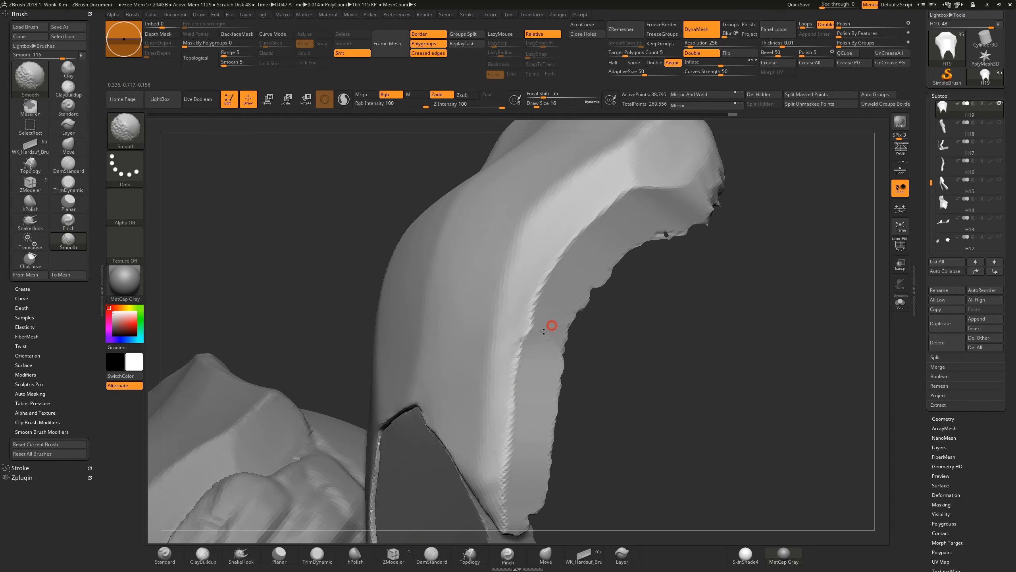
pyautogui.press('b')
pyautogui.press('h')
pyautogui.press('p')
pyautogui.press('space')
pyautogui.moveTo(550, 329)
pyautogui.mouseDown()
pyautogui.moveTo(558, 318)
pyautogui.moveTo(548, 352)
pyautogui.mouseUp()
pyautogui.moveTo(559, 318); pyautogui.dragTo(545, 352)
pyautogui.moveTo(661, 348)
pyautogui.mouseDown()
pyautogui.moveTo(680, 336)
pyautogui.moveTo(676, 322)
pyautogui.moveTo(656, 326)
pyautogui.mouseUp()
pyautogui.moveTo(580, 180); pyautogui.dragTo(563, 219)
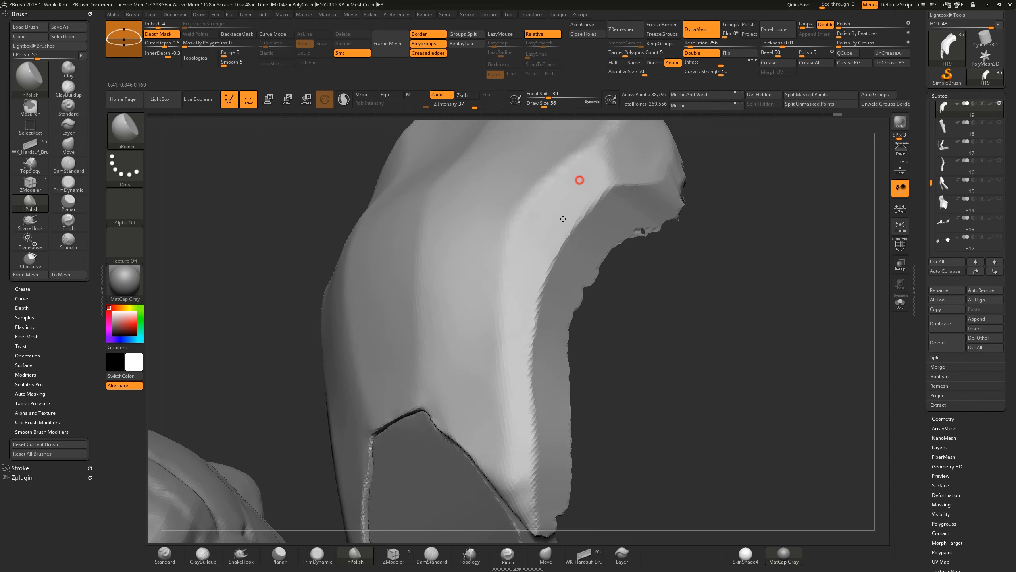
pyautogui.moveTo(520, 326); pyautogui.dragTo(519, 489)
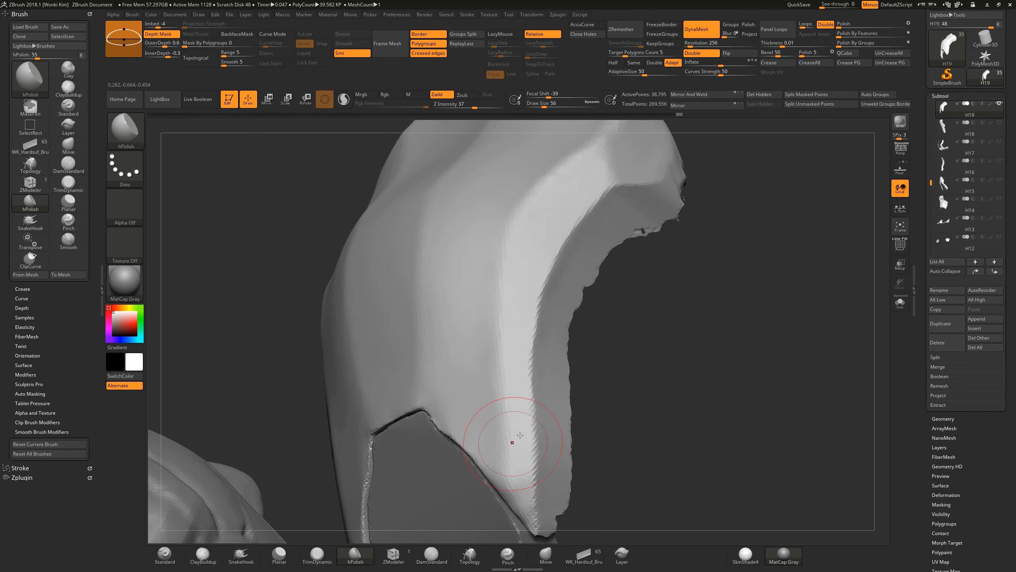
# Build up material near H19's lower tip beside the notch with ClayBuildup at draw size 18.
pyautogui.press('b')
pyautogui.press('c')
pyautogui.press('b')
pyautogui.press('space')
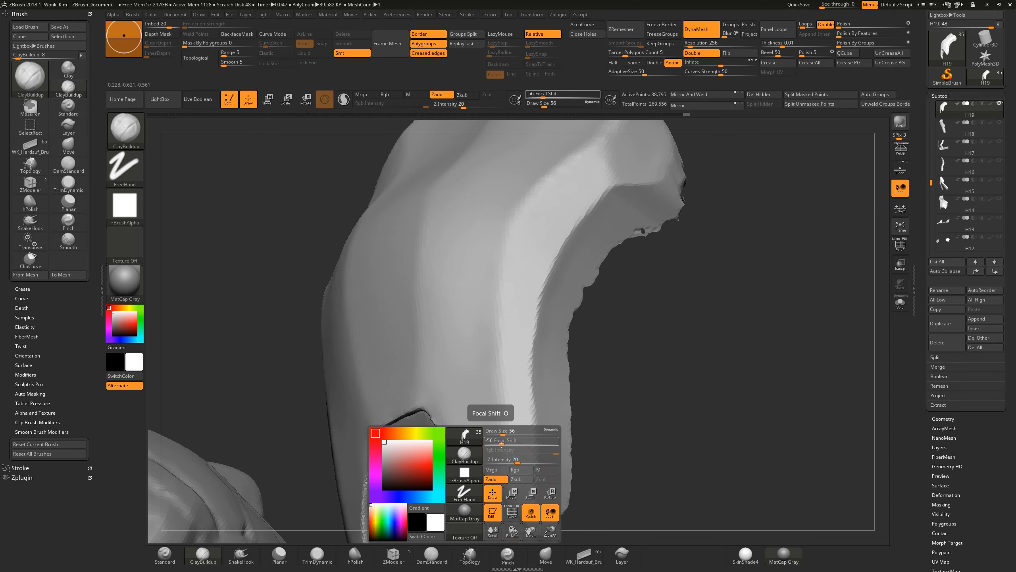
pyautogui.moveTo(499, 433); pyautogui.dragTo(492, 433)
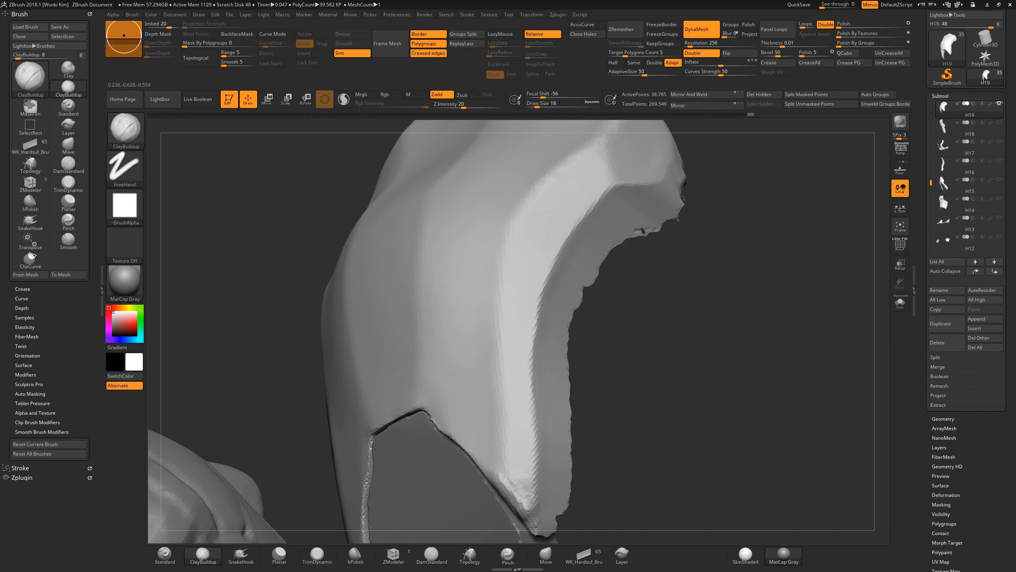
# Flatten the built-up clay on H19's lower tip with hPolish at draw size 74.
pyautogui.press('b')
pyautogui.press('h')
pyautogui.press('p')
pyautogui.moveTo(526, 450)
pyautogui.mouseDown()
pyautogui.moveTo(530, 461)
pyautogui.moveTo(536, 436)
pyautogui.moveTo(523, 473)
pyautogui.mouseUp()
pyautogui.press('space')
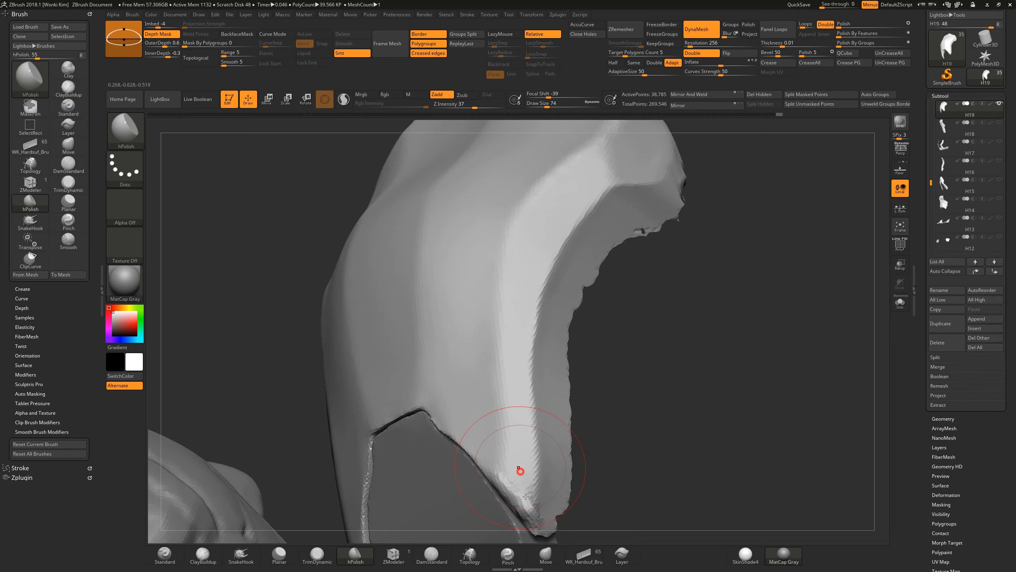
pyautogui.moveTo(482, 432); pyautogui.dragTo(480, 439)
pyautogui.moveTo(582, 467)
pyautogui.mouseDown()
pyautogui.moveTo(551, 460)
pyautogui.moveTo(547, 504)
pyautogui.mouseUp()
pyautogui.moveTo(652, 406); pyautogui.dragTo(520, 473)
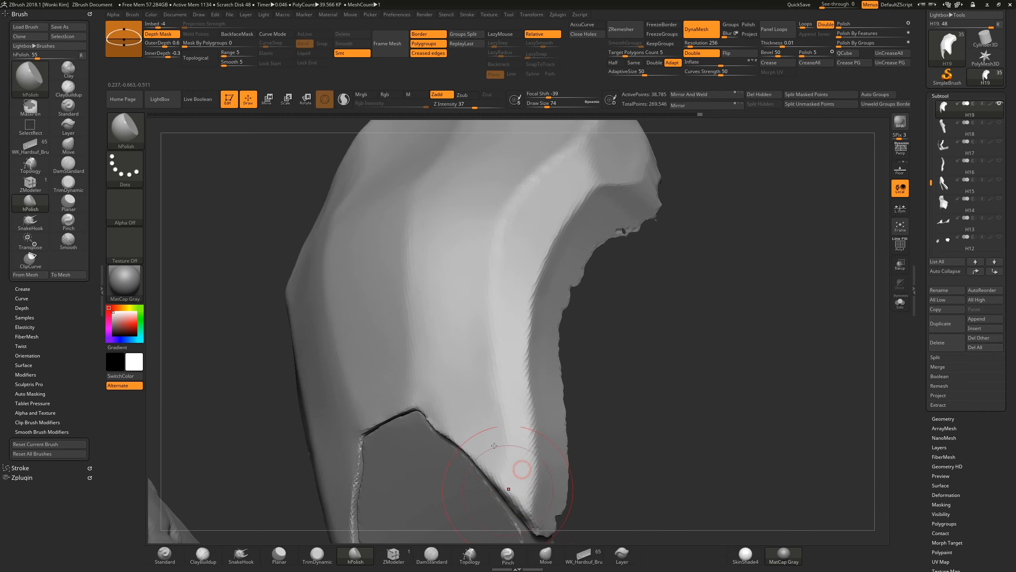
pyautogui.moveTo(474, 429)
pyautogui.mouseDown()
pyautogui.moveTo(633, 354)
pyautogui.moveTo(660, 353)
pyautogui.moveTo(665, 339)
pyautogui.moveTo(608, 297)
pyautogui.moveTo(637, 294)
pyautogui.moveTo(624, 345)
pyautogui.mouseUp()
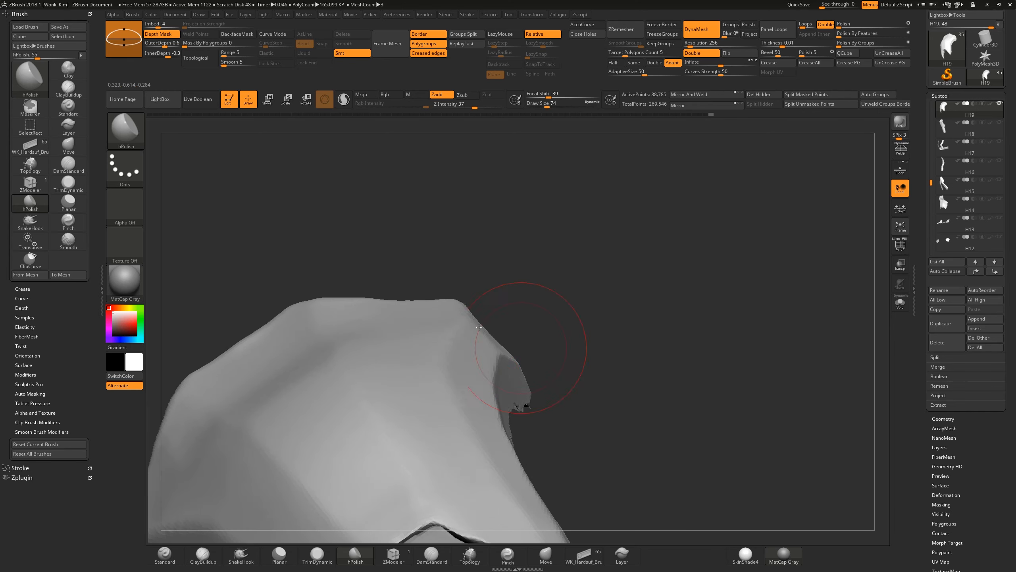
# Clip H19's upper side corner diagonally into a flat facet and smooth the facet's edge.
pyautogui.moveTo(488, 328)
pyautogui.mouseDown()
pyautogui.moveTo(574, 334)
pyautogui.moveTo(617, 311)
pyautogui.mouseUp()
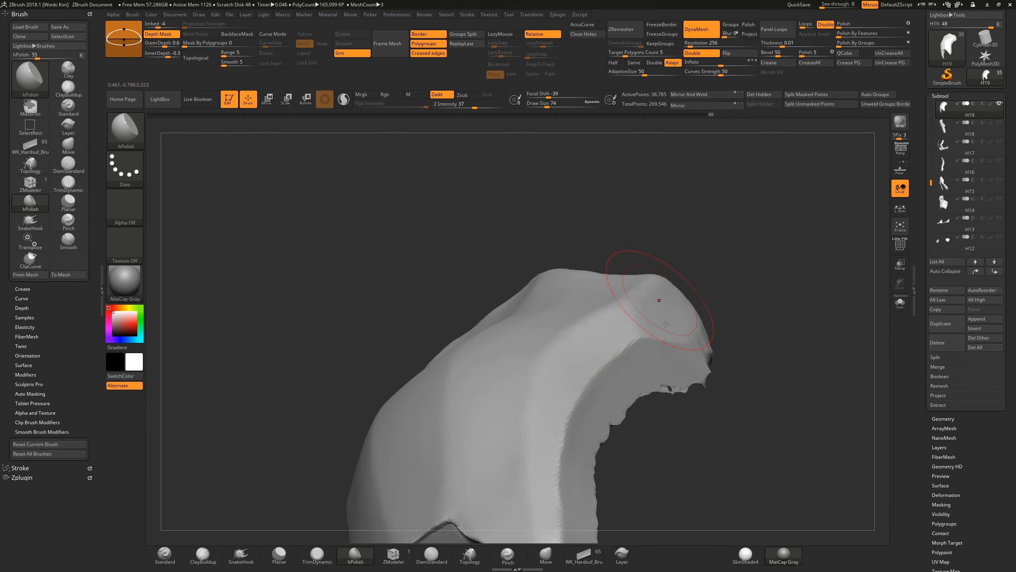
pyautogui.moveTo(710, 282); pyautogui.dragTo(675, 288)
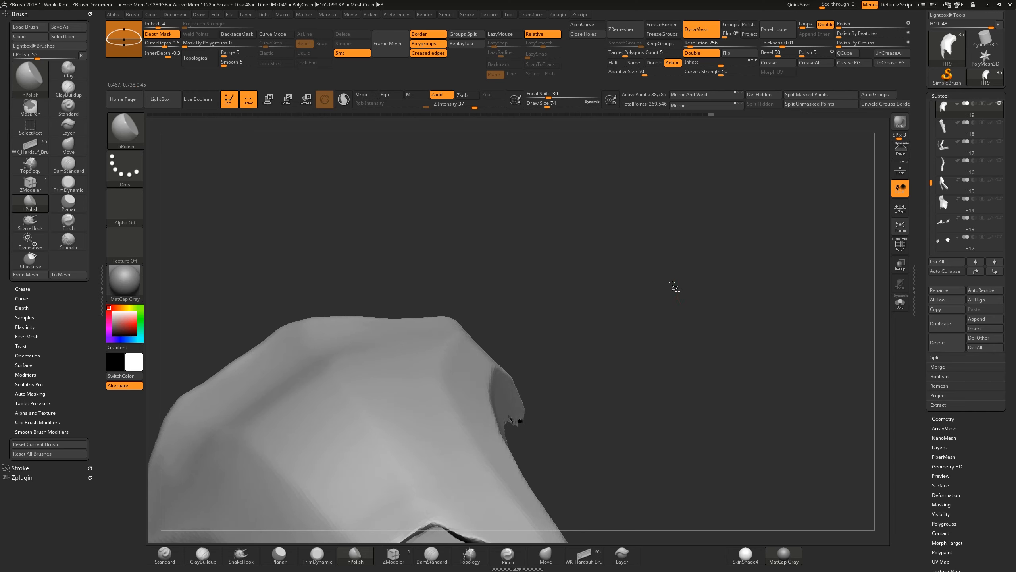
pyautogui.moveTo(448, 306)
pyautogui.keyDown('ctrl'); pyautogui.keyDown('shift'); pyautogui.mouseDown()
pyautogui.moveTo(535, 404)
pyautogui.moveTo(531, 395)
pyautogui.mouseUp(); pyautogui.keyUp('shift'); pyautogui.keyUp('ctrl')
pyautogui.moveTo(633, 351); pyautogui.dragTo(646, 350)
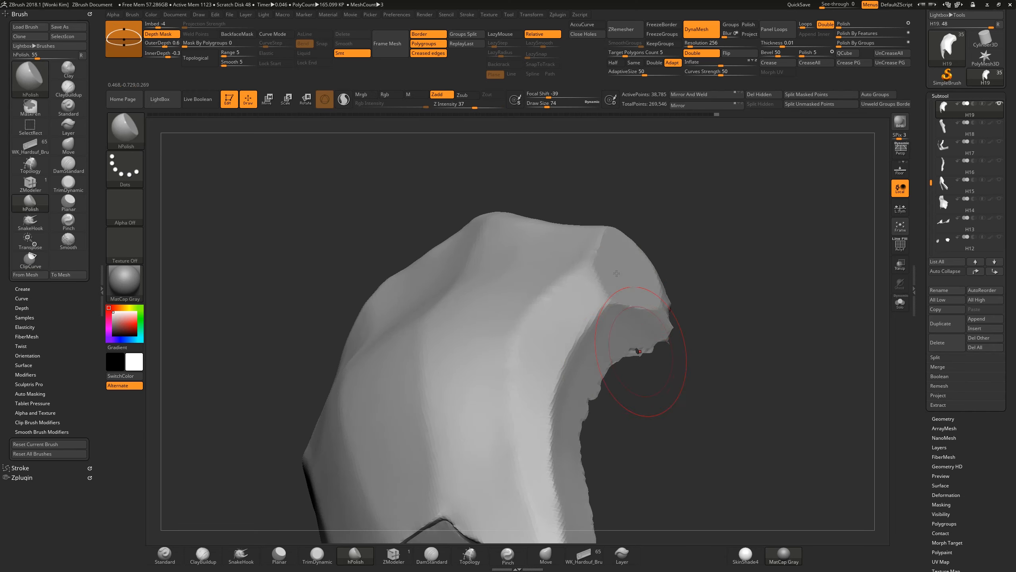
pyautogui.moveTo(601, 238)
pyautogui.keyDown('shift'); pyautogui.mouseDown()
pyautogui.moveTo(636, 300)
pyautogui.moveTo(647, 256)
pyautogui.moveTo(601, 227)
pyautogui.mouseUp(); pyautogui.keyUp('shift')
pyautogui.moveTo(732, 256)
pyautogui.mouseDown()
pyautogui.moveTo(704, 277)
pyautogui.moveTo(717, 243)
pyautogui.moveTo(708, 271)
pyautogui.moveTo(638, 238)
pyautogui.moveTo(645, 264)
pyautogui.mouseUp()
# Smooth the side edge of H19's notch and mirror and weld the panel.
pyautogui.press('f')
pyautogui.moveTo(701, 332); pyautogui.dragTo(726, 324)
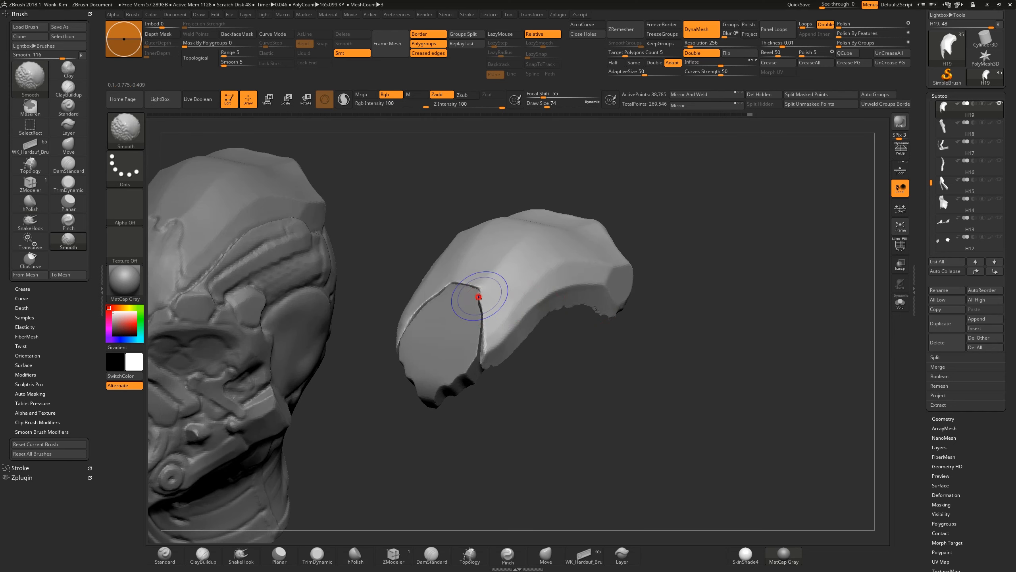
pyautogui.moveTo(480, 298)
pyautogui.keyDown('shift'); pyautogui.mouseDown()
pyautogui.moveTo(451, 323)
pyautogui.moveTo(472, 348)
pyautogui.mouseUp(); pyautogui.keyUp('shift')
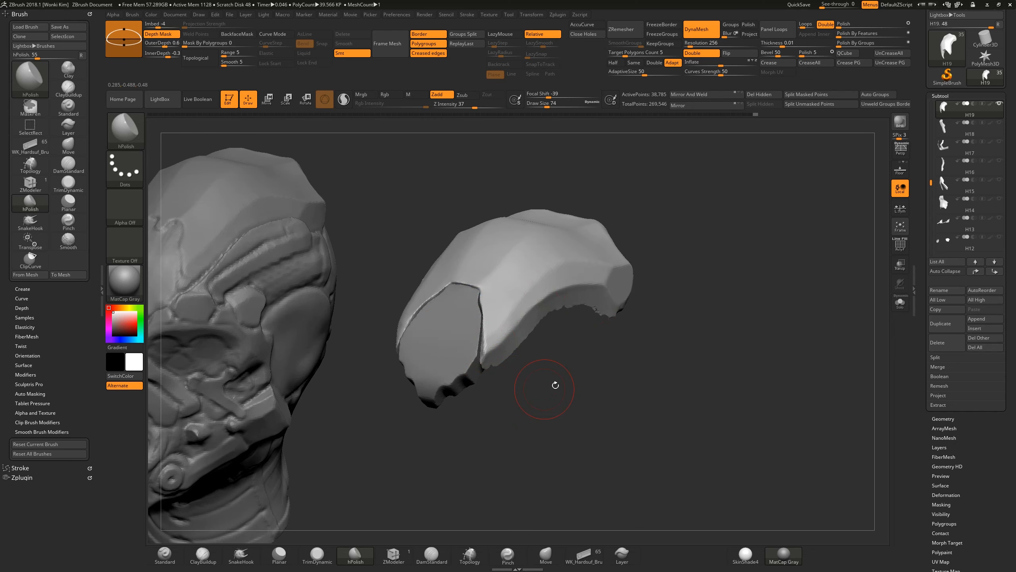
pyautogui.moveTo(581, 355); pyautogui.dragTo(633, 173)
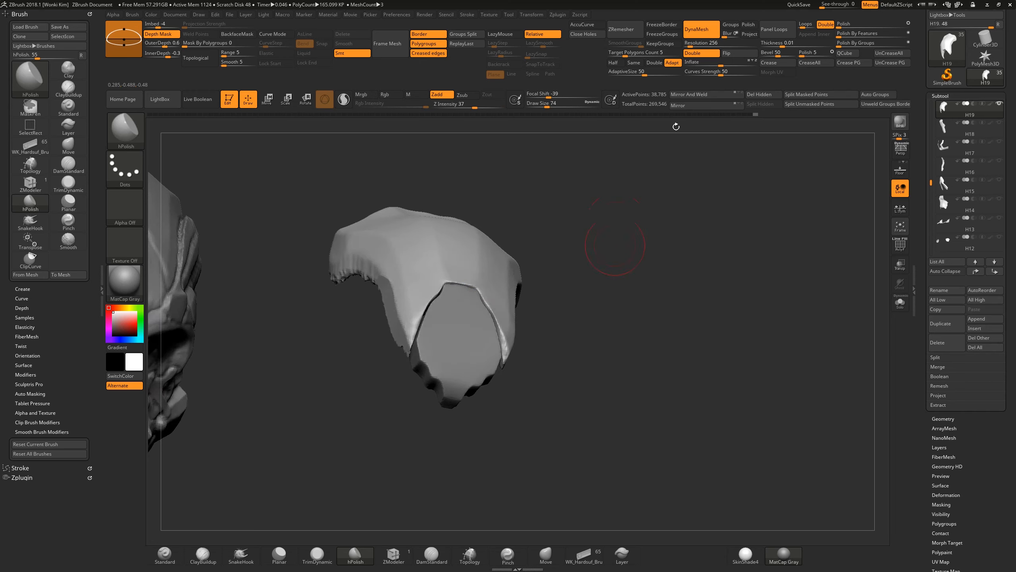
pyautogui.click(700, 94)
pyautogui.moveTo(674, 142)
pyautogui.mouseDown()
pyautogui.moveTo(608, 312)
pyautogui.moveTo(571, 284)
pyautogui.moveTo(600, 276)
pyautogui.mouseUp()
# Clip away the ragged lower edges of H19's side wings to give them a clean contour.
pyautogui.moveTo(733, 250)
pyautogui.keyDown('ctrl'); pyautogui.keyDown('shift'); pyautogui.mouseDown()
pyautogui.moveTo(597, 352)
pyautogui.moveTo(616, 333)
pyautogui.moveTo(610, 340)
pyautogui.moveTo(604, 324)
pyautogui.moveTo(640, 303)
pyautogui.moveTo(626, 317)
pyautogui.moveTo(569, 308)
pyautogui.moveTo(502, 328)
pyautogui.moveTo(431, 378)
pyautogui.mouseUp(); pyautogui.keyUp('shift'); pyautogui.keyUp('ctrl')
pyautogui.keyDown('ctrl'); pyautogui.moveTo(397, 293); pyautogui.dragTo(369, 321); pyautogui.keyUp('ctrl')
pyautogui.moveTo(295, 321)
pyautogui.mouseDown()
pyautogui.moveTo(315, 281)
pyautogui.moveTo(313, 224)
pyautogui.moveTo(295, 272)
pyautogui.moveTo(345, 286)
pyautogui.mouseUp()
pyautogui.moveTo(502, 238); pyautogui.dragTo(562, 299)
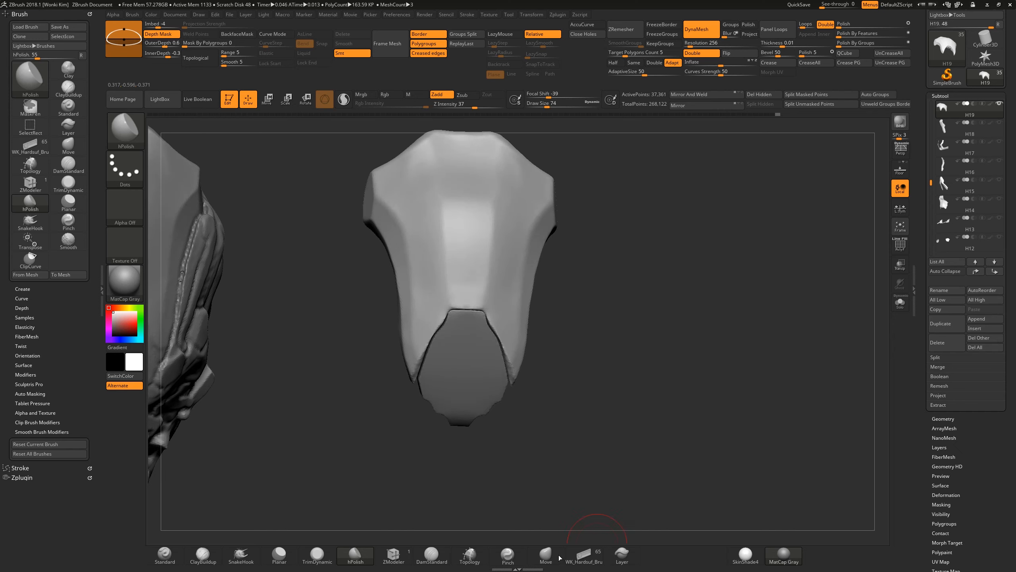
# Adjust H19's lower tips against the H10 panel with the Move brush at draw size 116.
pyautogui.click(559, 557)
pyautogui.moveTo(560, 403)
pyautogui.mouseDown()
pyautogui.moveTo(523, 367)
pyautogui.moveTo(548, 373)
pyautogui.moveTo(559, 358)
pyautogui.mouseUp()
pyautogui.press('space')
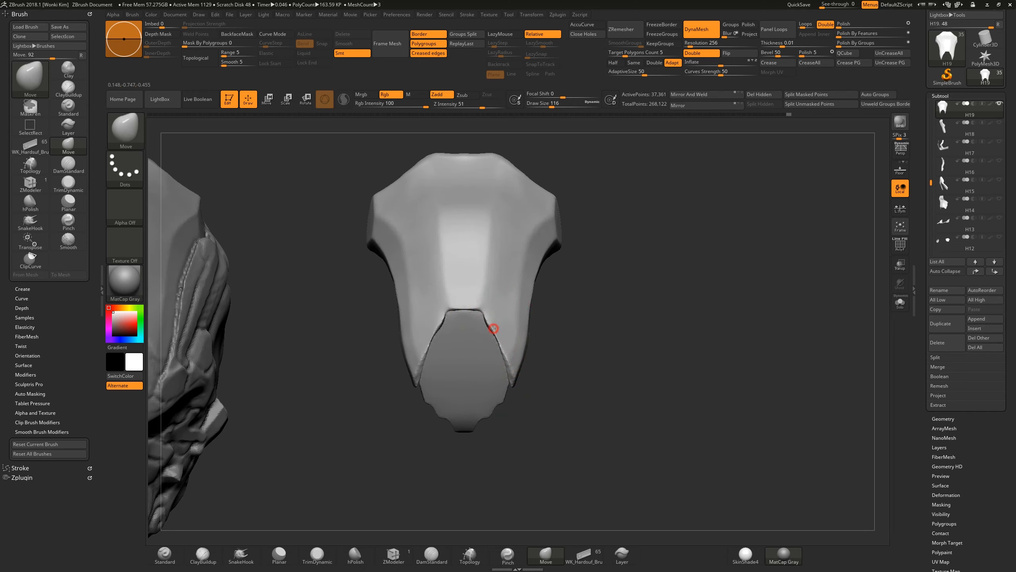
pyautogui.moveTo(547, 351); pyautogui.dragTo(513, 373)
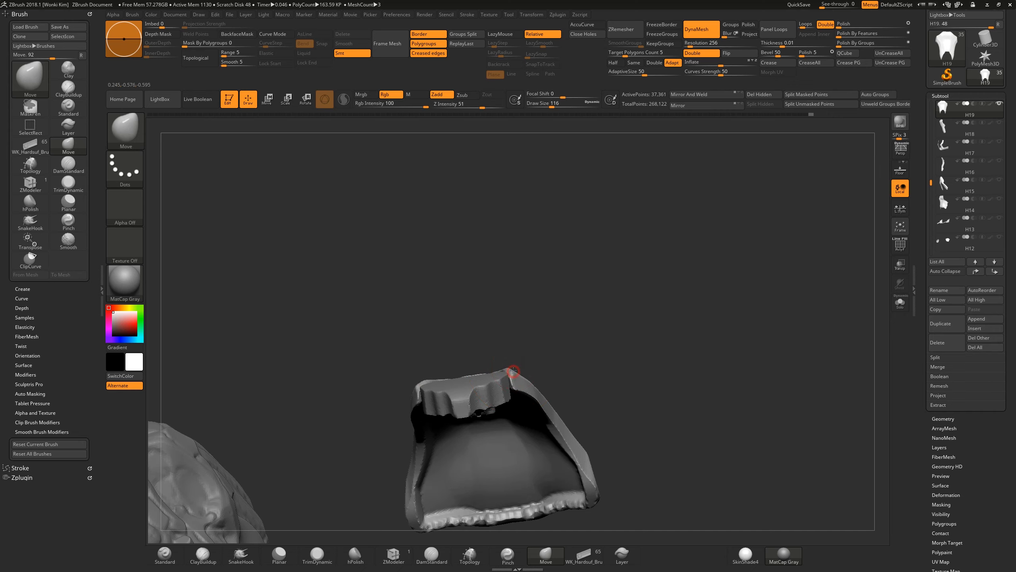
pyautogui.moveTo(532, 354); pyautogui.dragTo(511, 363)
# Clip the outer surface of H19's lower tips flat beside H10 and smooth the resulting areas.
pyautogui.hotkey('ctrl', 'shift', 'space')
pyautogui.moveTo(569, 344)
pyautogui.keyDown('ctrl'); pyautogui.keyDown('shift'); pyautogui.mouseDown()
pyautogui.moveTo(516, 357)
pyautogui.moveTo(560, 388)
pyautogui.moveTo(570, 378)
pyautogui.moveTo(625, 409)
pyautogui.mouseUp(); pyautogui.keyUp('shift'); pyautogui.keyUp('ctrl')
pyautogui.moveTo(608, 348)
pyautogui.mouseDown()
pyautogui.moveTo(637, 404)
pyautogui.moveTo(612, 420)
pyautogui.moveTo(613, 442)
pyautogui.moveTo(566, 334)
pyautogui.moveTo(555, 340)
pyautogui.mouseUp()
pyautogui.press('space')
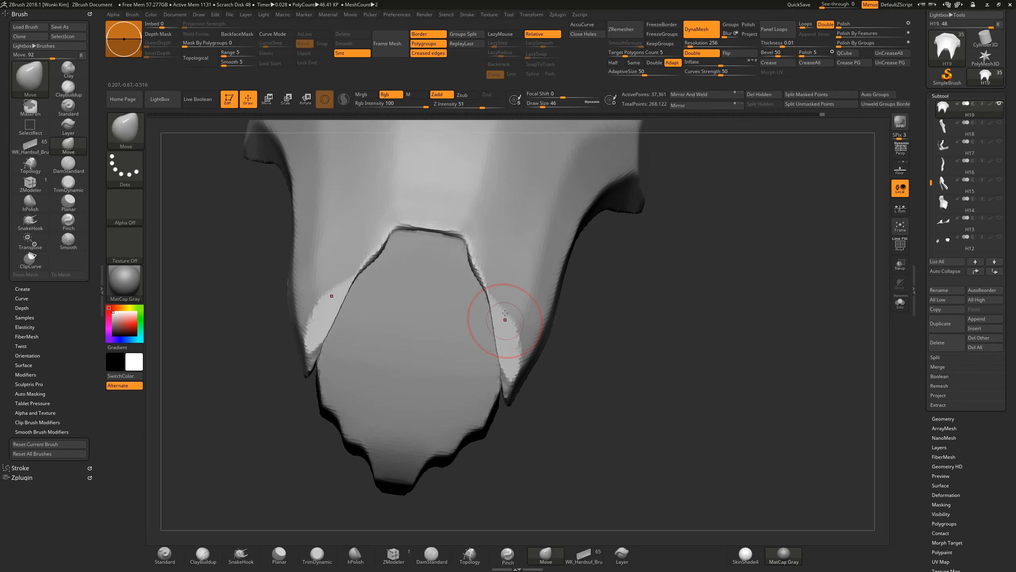
pyautogui.keyDown('shift'); pyautogui.moveTo(502, 305); pyautogui.dragTo(515, 343); pyautogui.keyUp('shift')
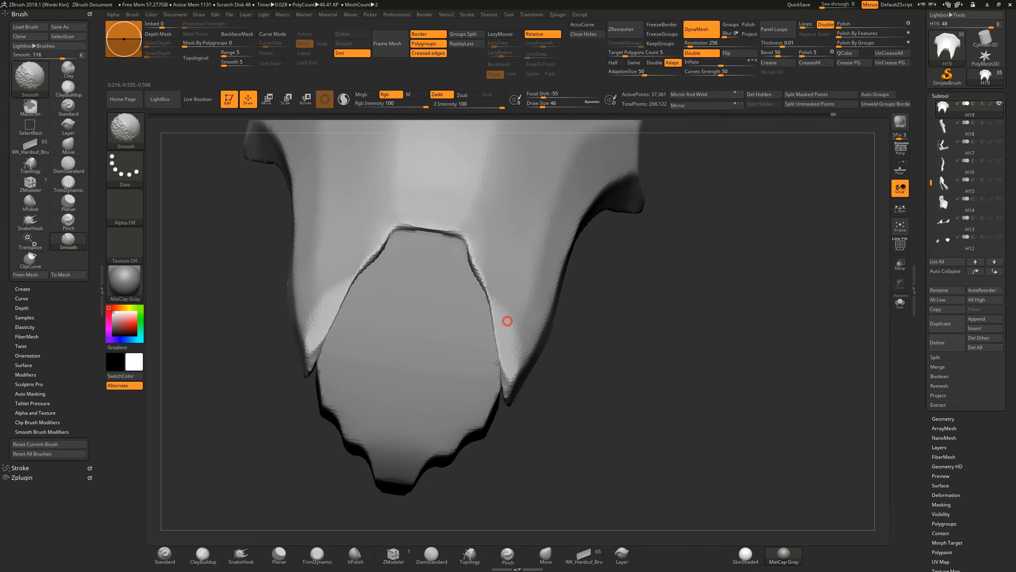
# Polish the surfaces and edges of H19's lower tips with hPolish at draw size 46.
pyautogui.press('b')
pyautogui.press('c')
pyautogui.press('b')
pyautogui.press('b')
pyautogui.press('h')
pyautogui.press('p')
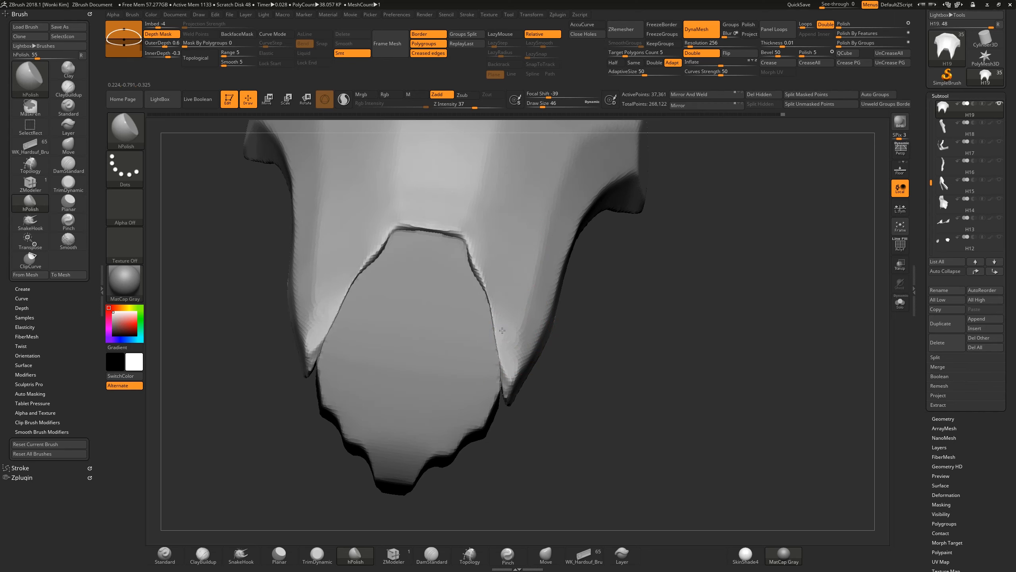
pyautogui.moveTo(541, 317); pyautogui.dragTo(548, 286)
pyautogui.moveTo(535, 325); pyautogui.dragTo(529, 331)
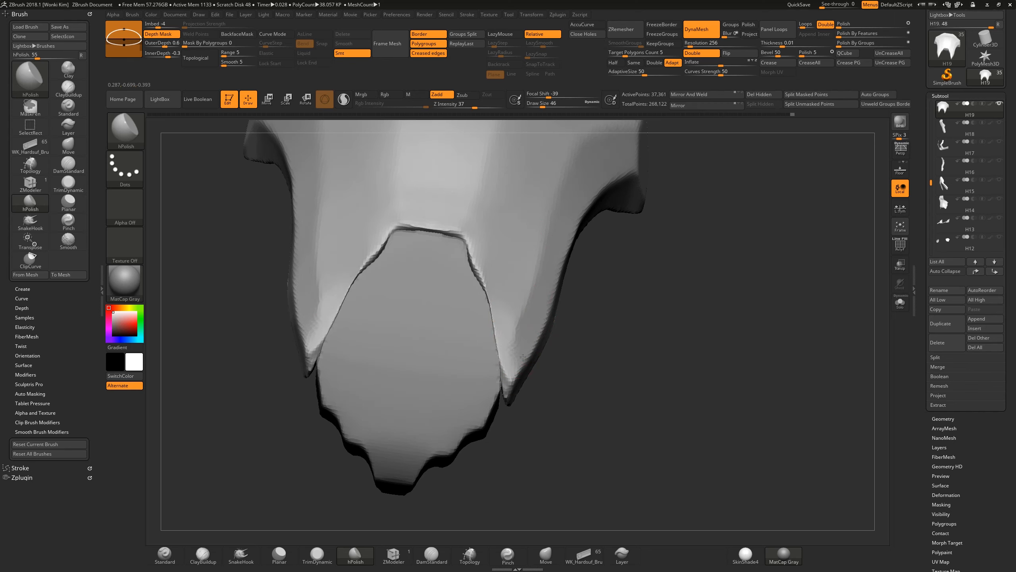
pyautogui.moveTo(592, 352); pyautogui.dragTo(576, 385)
pyautogui.moveTo(516, 306)
pyautogui.mouseDown()
pyautogui.moveTo(510, 295)
pyautogui.moveTo(509, 304)
pyautogui.mouseUp()
pyautogui.moveTo(587, 404)
pyautogui.mouseDown()
pyautogui.moveTo(545, 388)
pyautogui.moveTo(549, 407)
pyautogui.mouseUp()
pyautogui.moveTo(505, 361); pyautogui.dragTo(507, 353)
# Pull H19's lower tip in against the H10 panel using the Move brush at draw size 46.
pyautogui.moveTo(550, 407)
pyautogui.mouseDown()
pyautogui.moveTo(526, 403)
pyautogui.moveTo(565, 427)
pyautogui.moveTo(515, 399)
pyautogui.mouseUp()
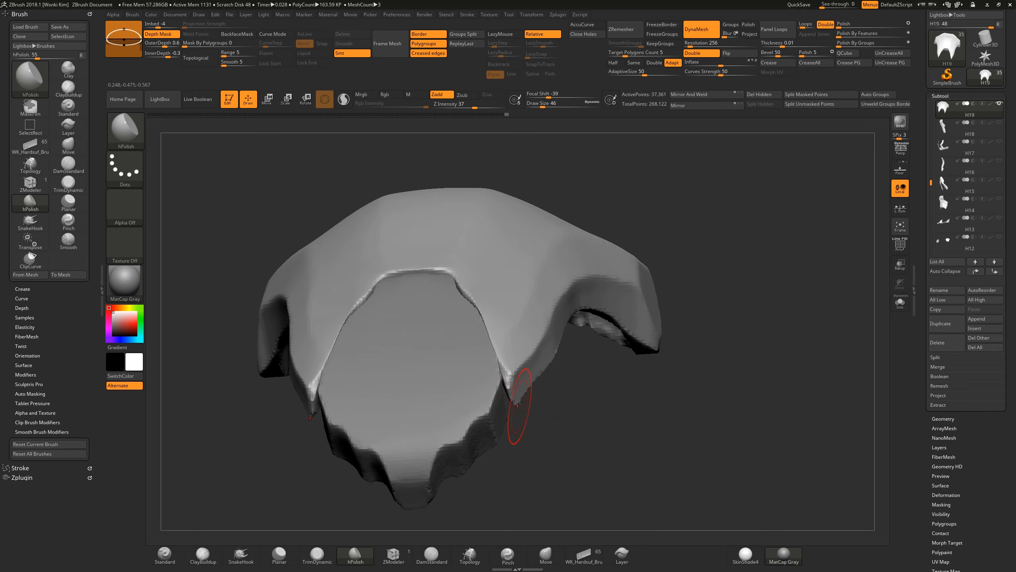
pyautogui.click(546, 555)
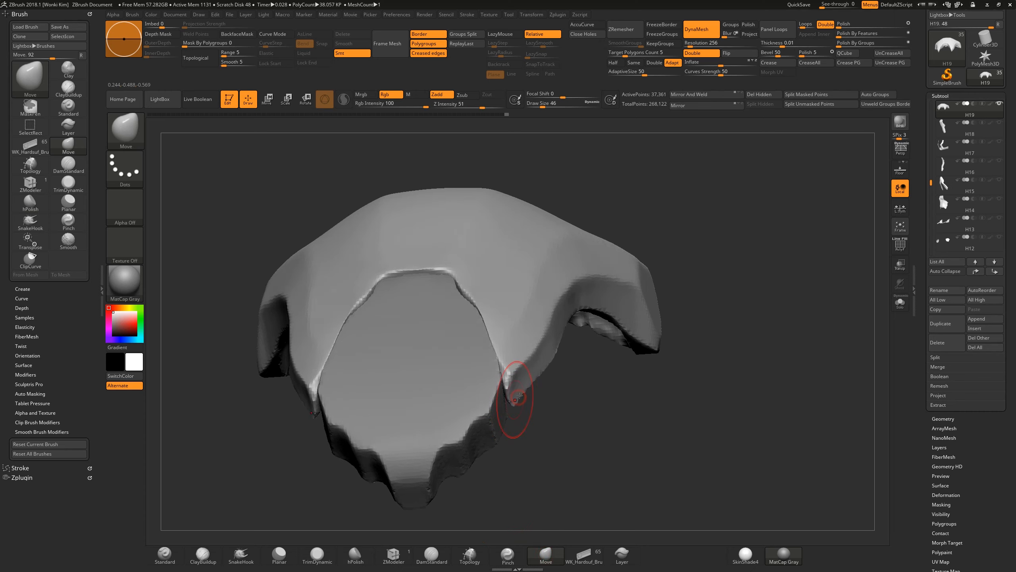
pyautogui.moveTo(516, 383)
pyautogui.mouseDown()
pyautogui.moveTo(513, 397)
pyautogui.moveTo(499, 374)
pyautogui.mouseUp()
pyautogui.moveTo(573, 428); pyautogui.dragTo(557, 420)
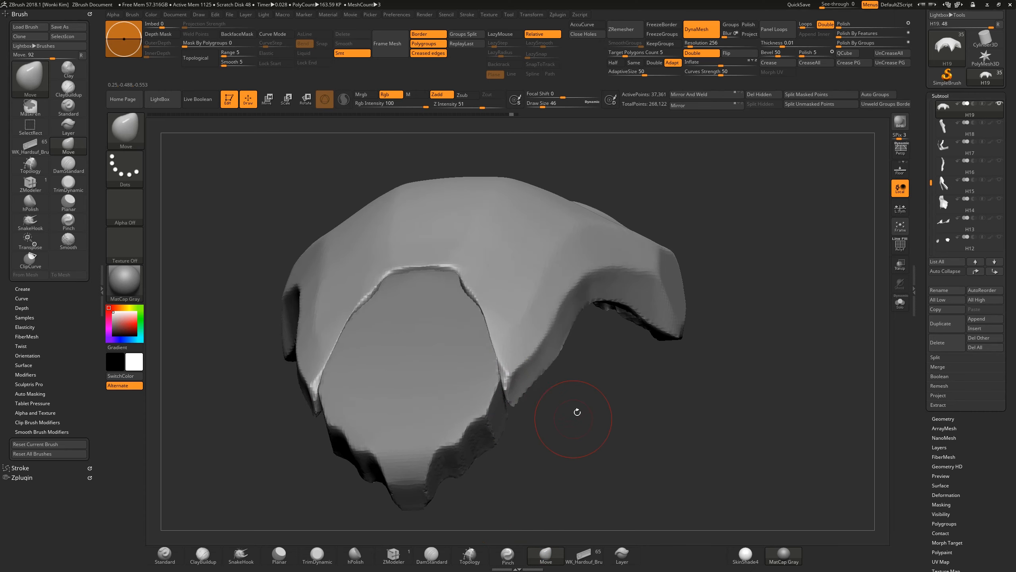
# Enable AccuCurve for the Move brush and reshape H19's lower tip into a sharper point.
pyautogui.click(582, 24)
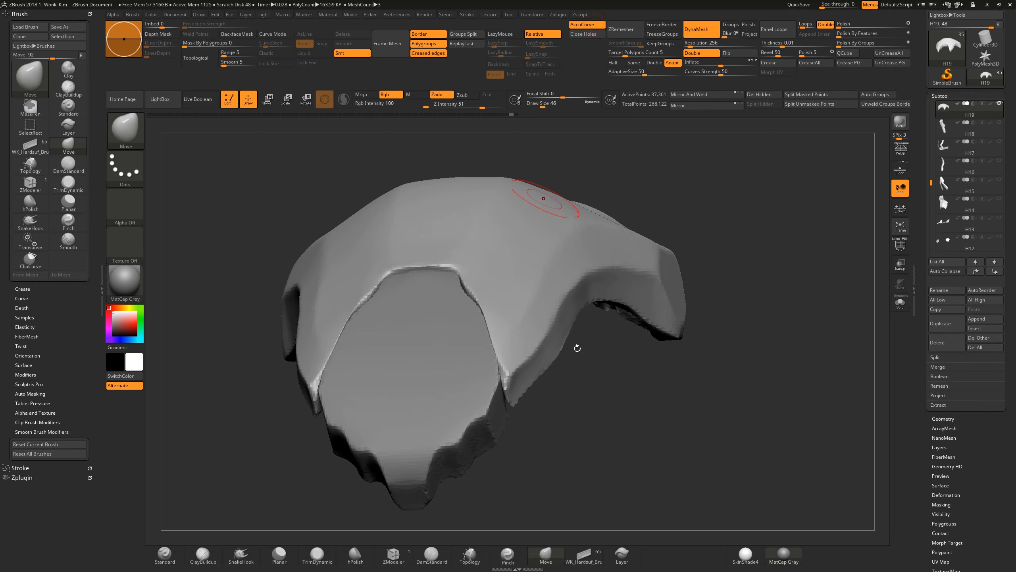
pyautogui.moveTo(511, 400)
pyautogui.mouseDown()
pyautogui.moveTo(567, 425)
pyautogui.moveTo(511, 393)
pyautogui.mouseUp()
pyautogui.moveTo(569, 396); pyautogui.dragTo(570, 423)
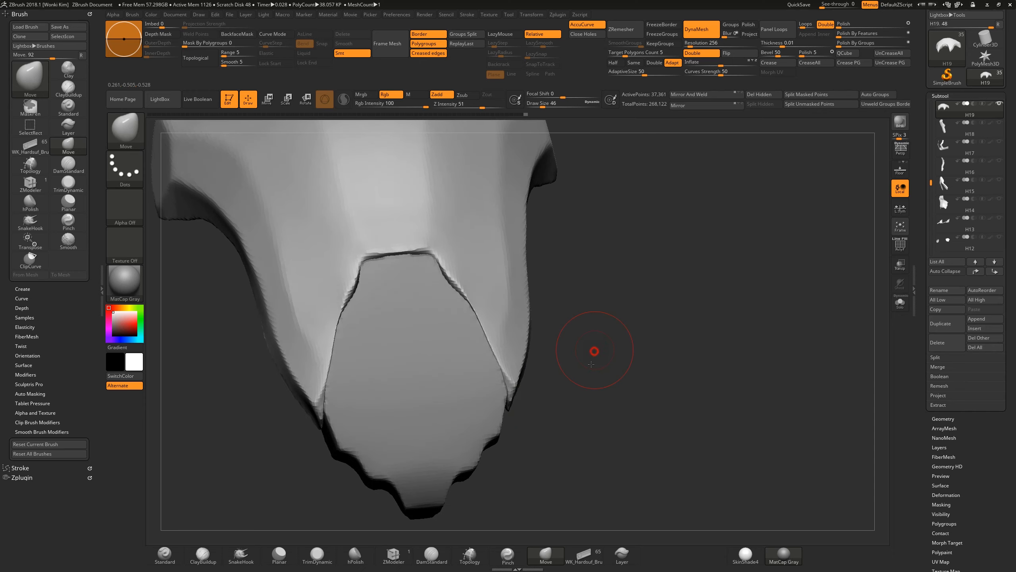
# Nudge the corners and upper edge of H19's central notch to fit the H10 outline with the AccuCurve Move brush.
pyautogui.moveTo(592, 364); pyautogui.dragTo(561, 352)
pyautogui.moveTo(457, 286); pyautogui.dragTo(449, 286)
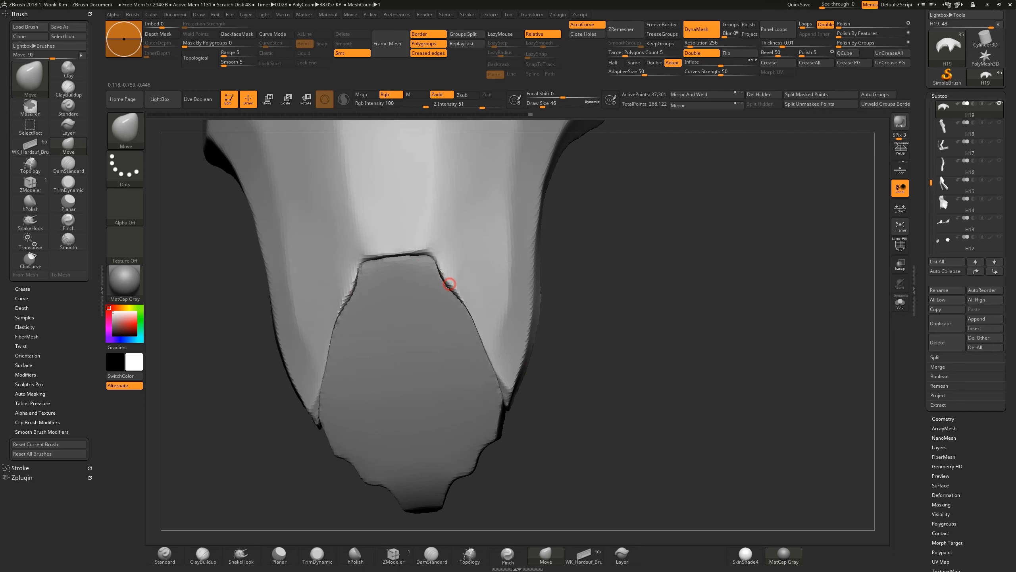
pyautogui.moveTo(430, 248); pyautogui.dragTo(412, 250)
pyautogui.moveTo(624, 340)
pyautogui.mouseDown()
pyautogui.moveTo(603, 311)
pyautogui.moveTo(580, 314)
pyautogui.mouseUp()
pyautogui.moveTo(452, 276); pyautogui.dragTo(449, 278)
pyautogui.moveTo(558, 329)
pyautogui.mouseDown()
pyautogui.moveTo(594, 311)
pyautogui.moveTo(601, 261)
pyautogui.moveTo(555, 245)
pyautogui.mouseUp()
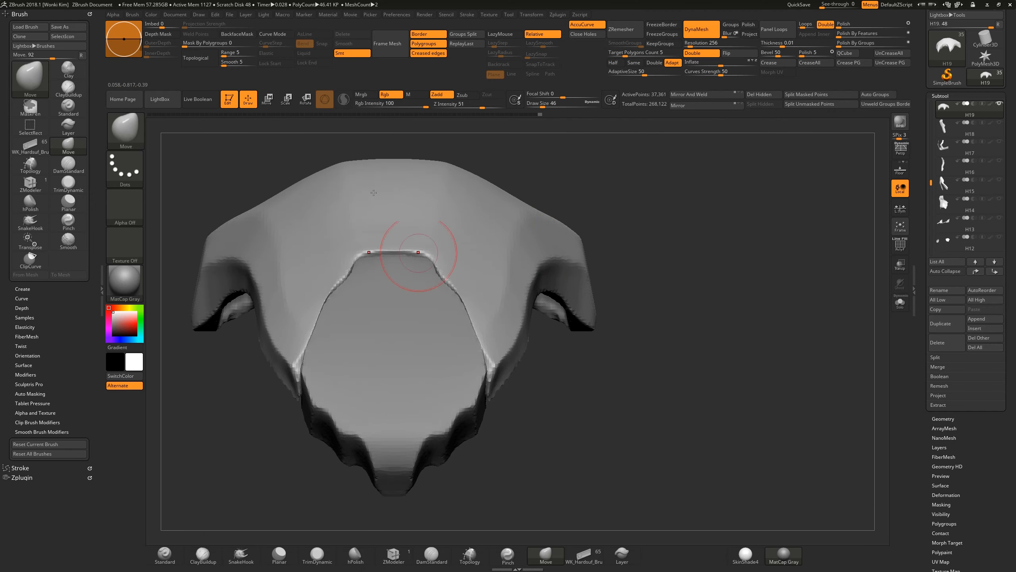
# Open the Move brush's curve settings to examine where the AccuCurve option is located.
pyautogui.click(133, 14)
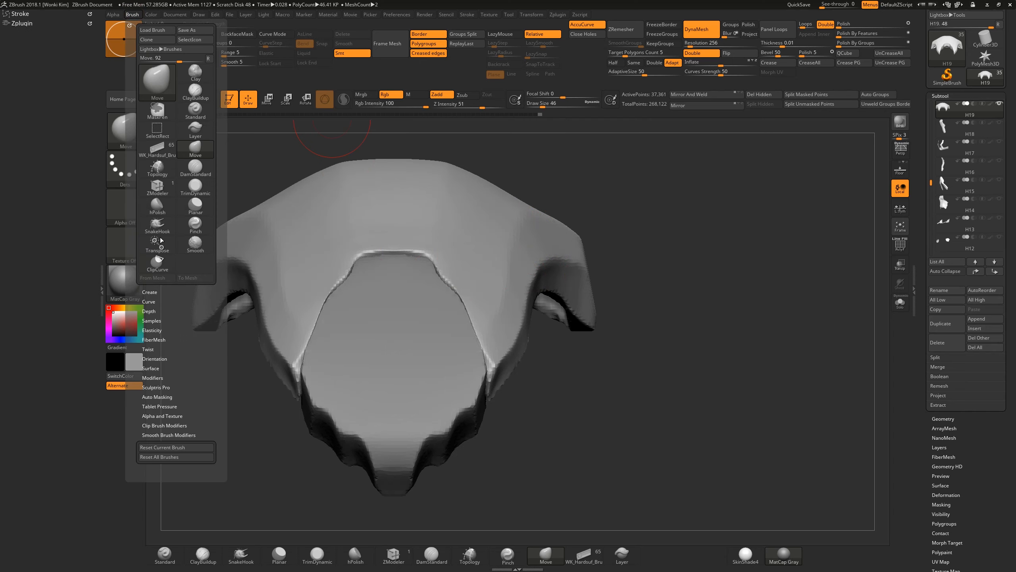
pyautogui.click(150, 301)
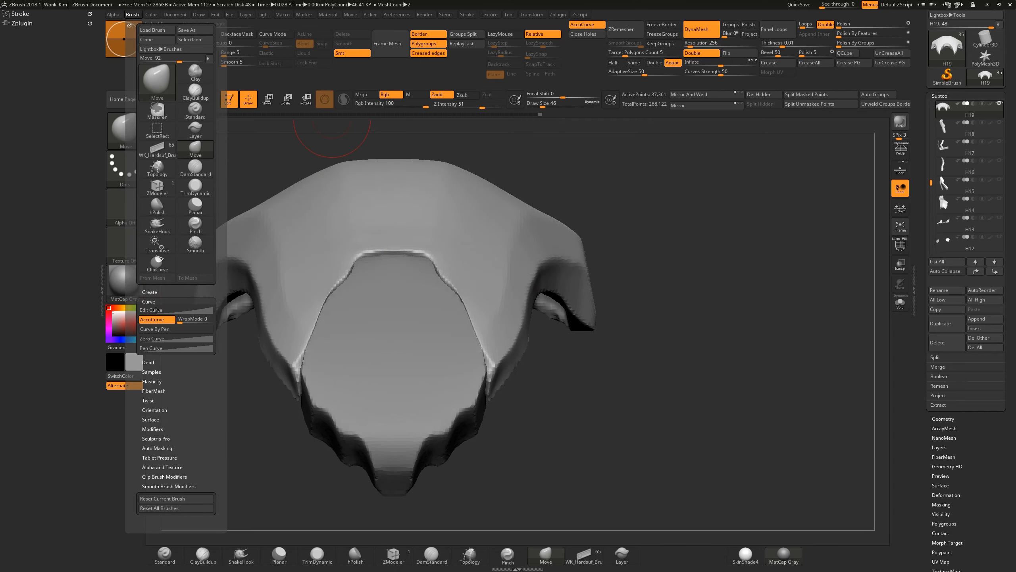